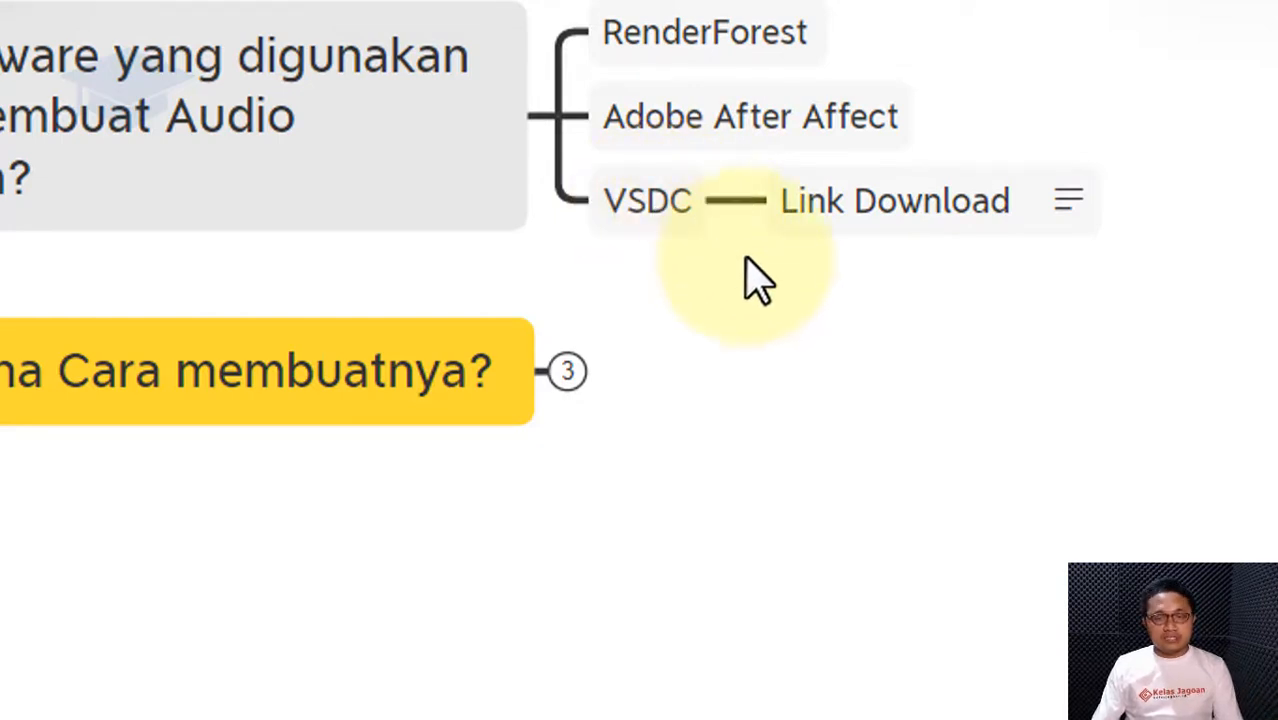
{"action": "left_click", "coordinate": [675, 215]}
{"action": "left_click", "coordinate": [664, 199]}
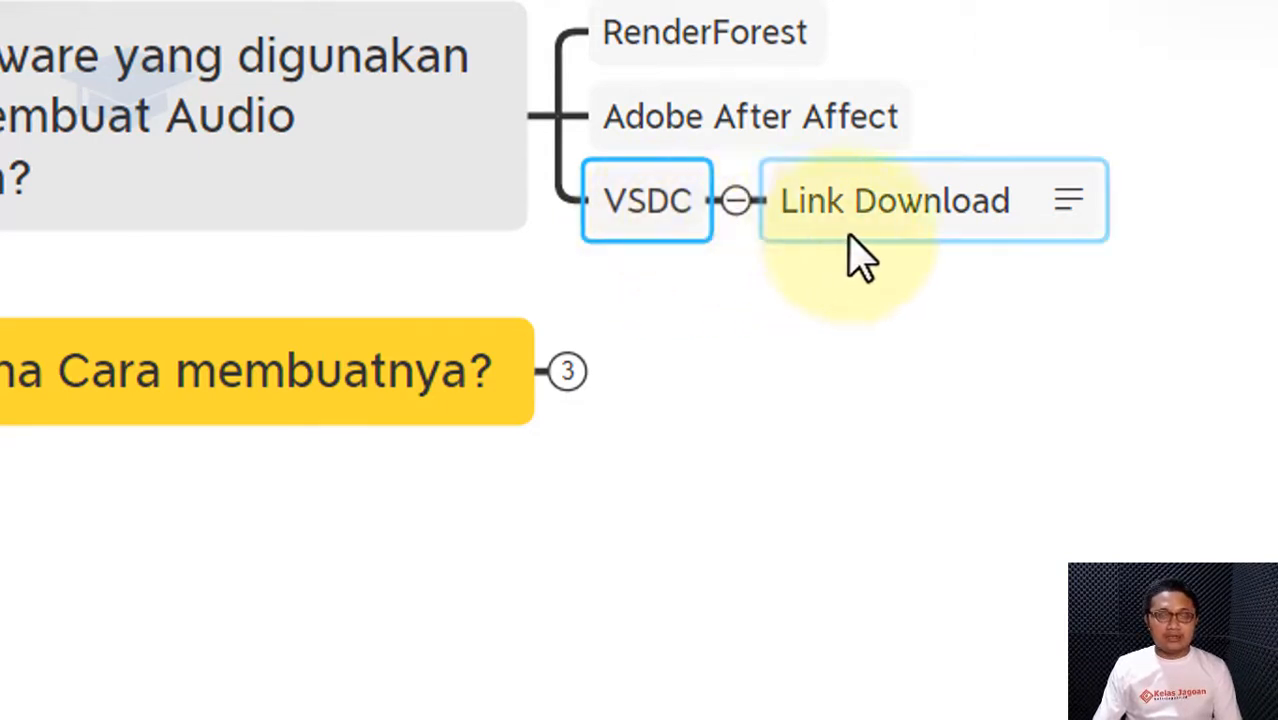
{"action": "left_click", "coordinate": [1072, 203]}
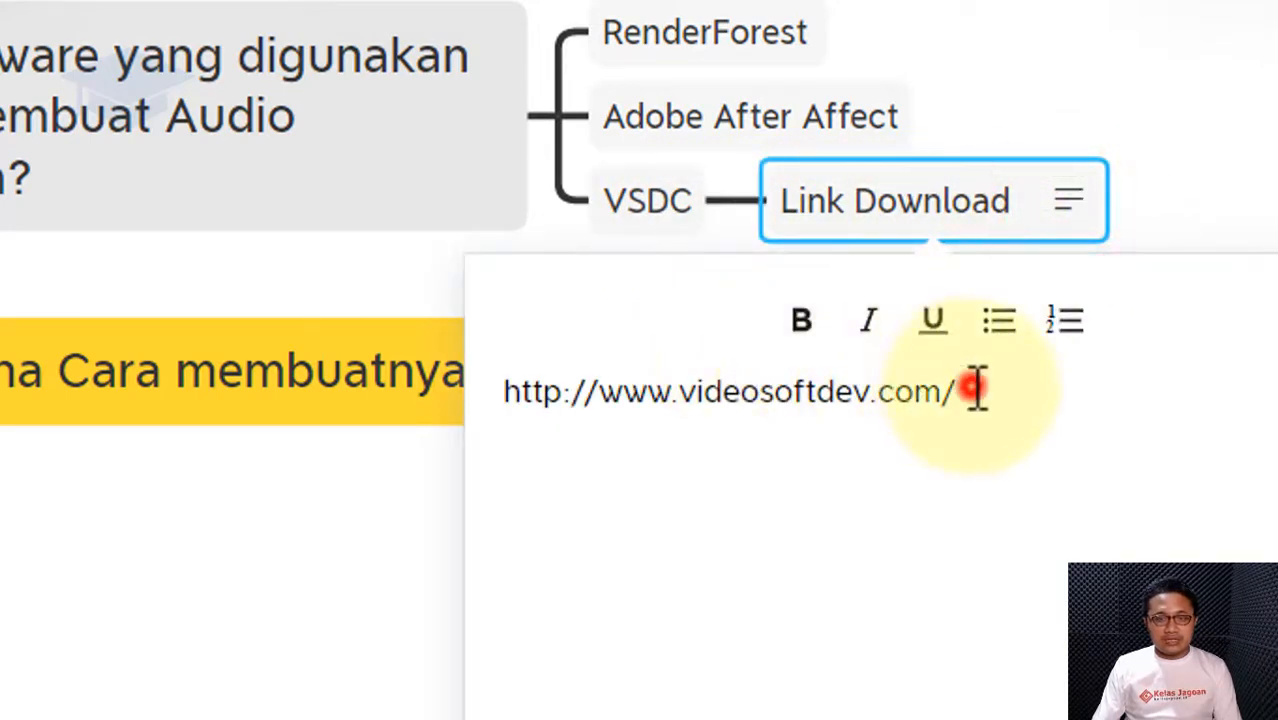
{"action": "left_click_drag", "start_coordinate": [975, 390], "coordinate": [485, 372]}
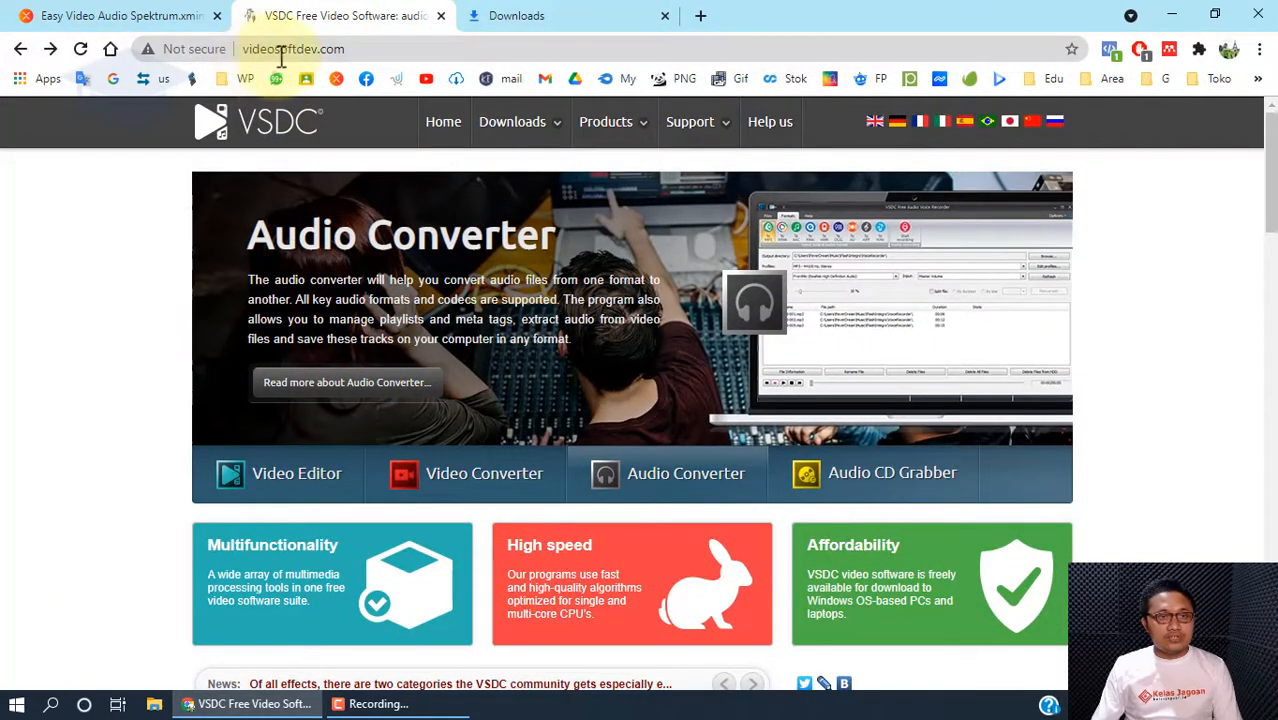
Look over the VSDC home page at videosoftdev.com in the browser
{"action": "scroll", "coordinate": [485, 323], "scroll_direction": "down", "scroll_amount": 6}
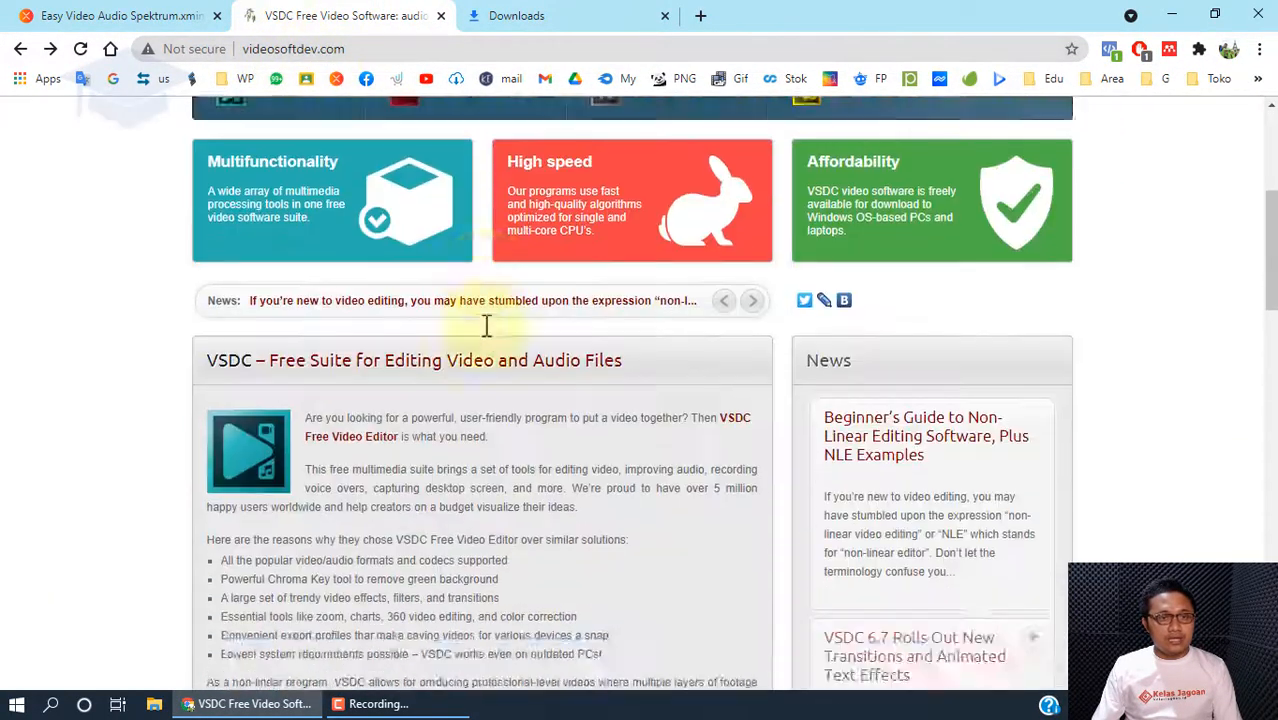
{"action": "scroll", "coordinate": [488, 325], "scroll_direction": "up", "scroll_amount": 4}
{"action": "scroll", "coordinate": [488, 325], "scroll_direction": "up", "scroll_amount": 2}
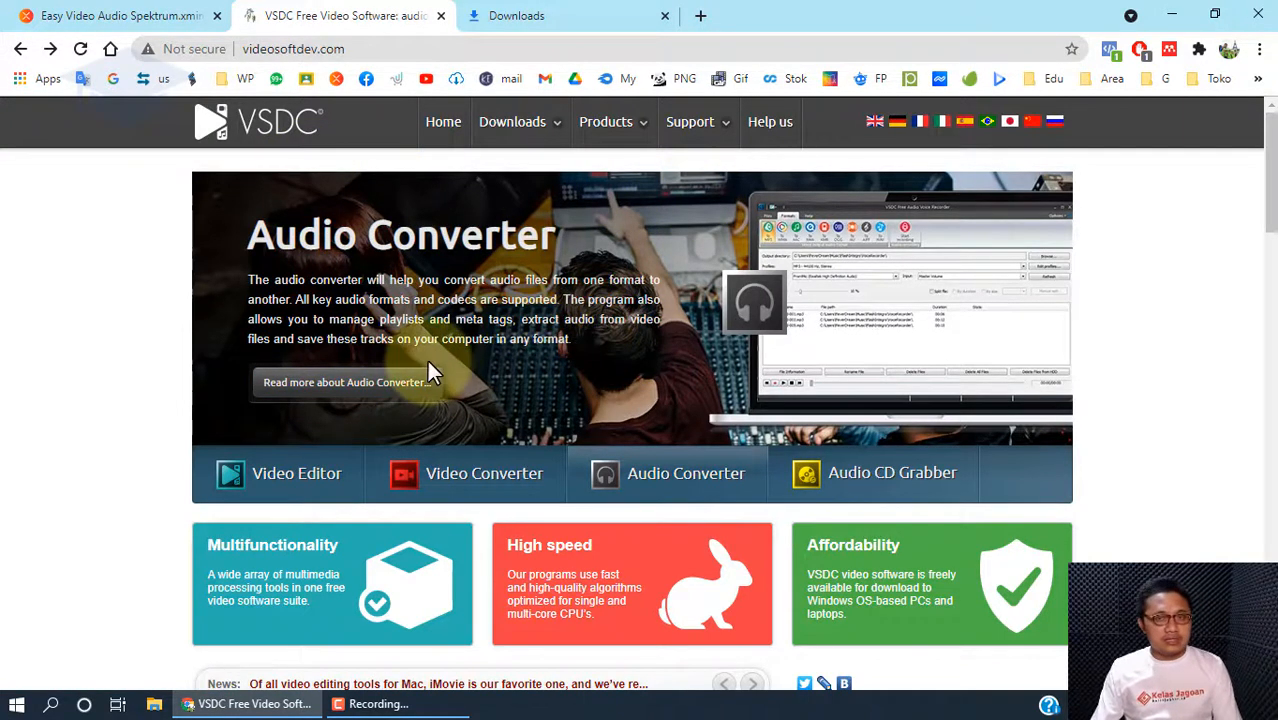
Return to the mind map, close the Link Download note and expand the "Bagaimana Cara membuatnya?" topic
{"action": "left_click", "coordinate": [155, 14]}
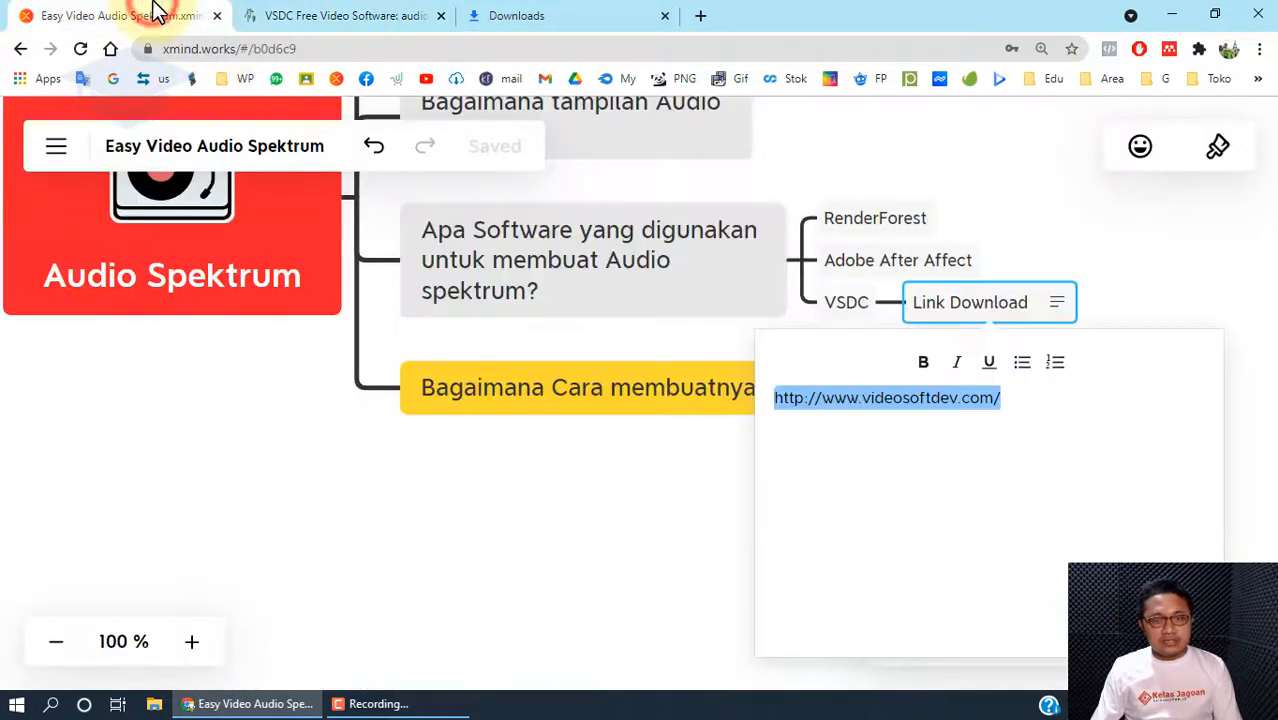
{"action": "left_click", "coordinate": [835, 488]}
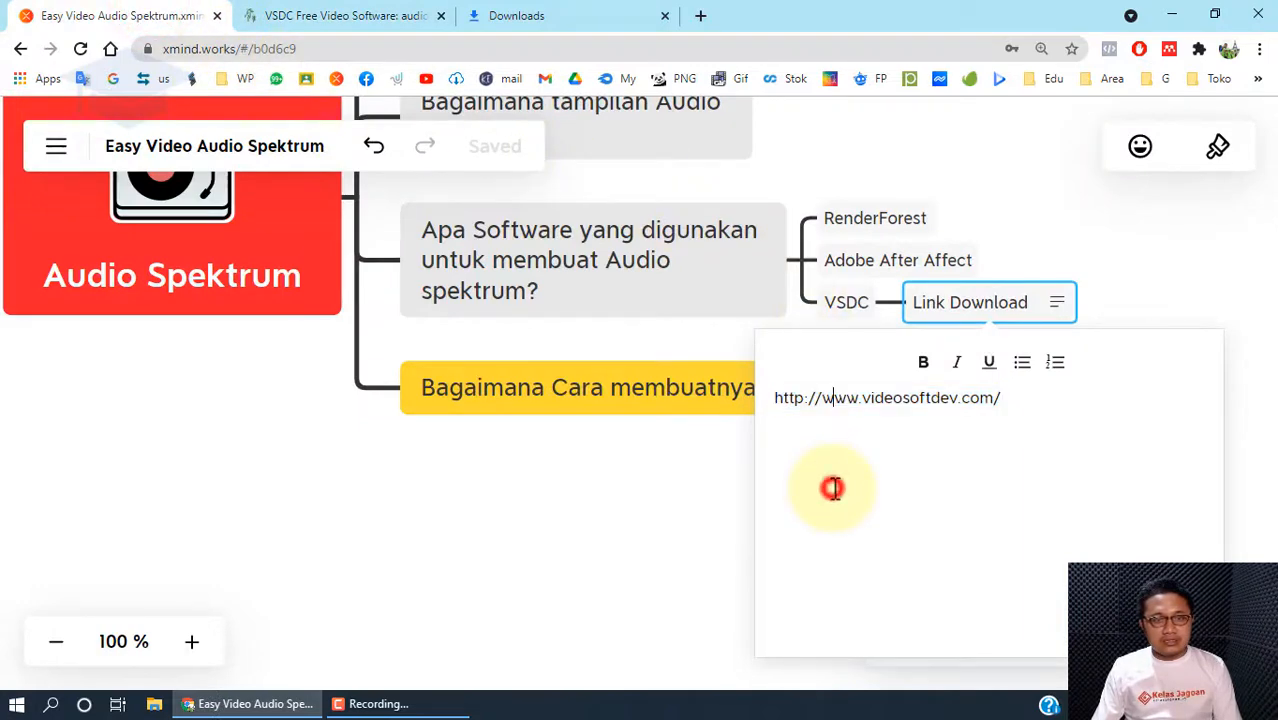
{"action": "left_click", "coordinate": [1097, 451]}
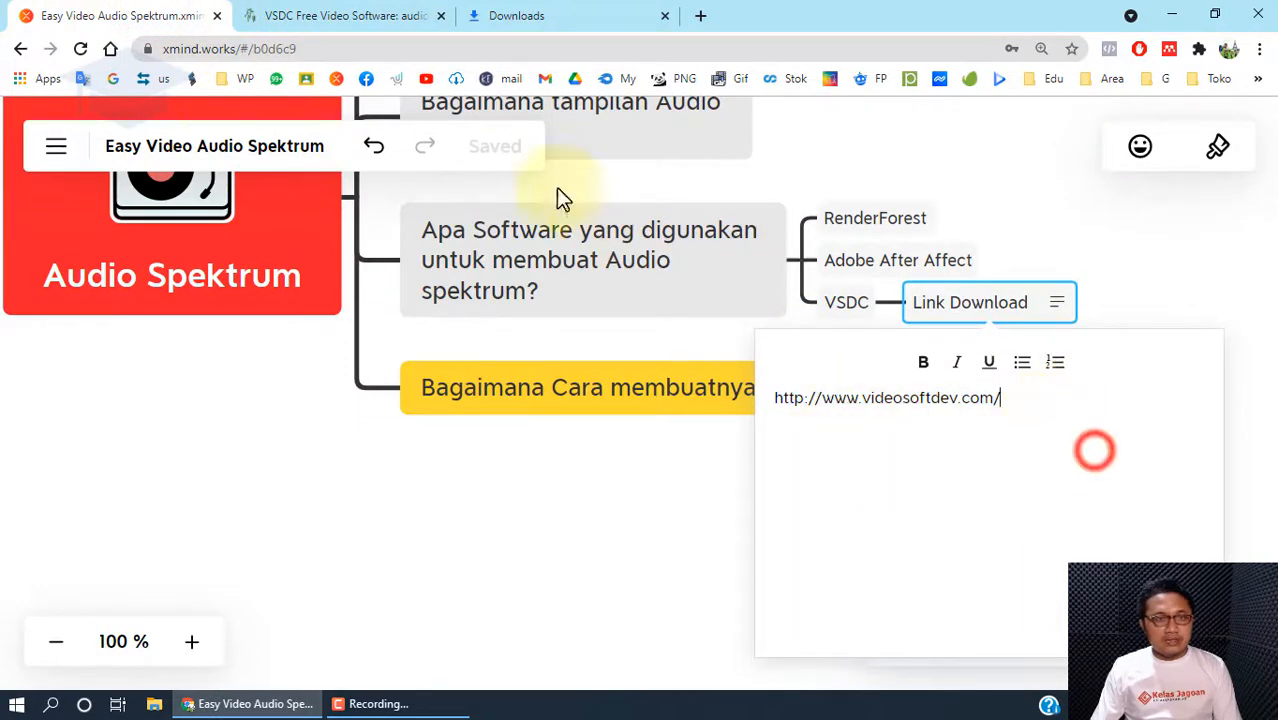
{"action": "left_click", "coordinate": [338, 14]}
{"action": "left_click", "coordinate": [185, 12]}
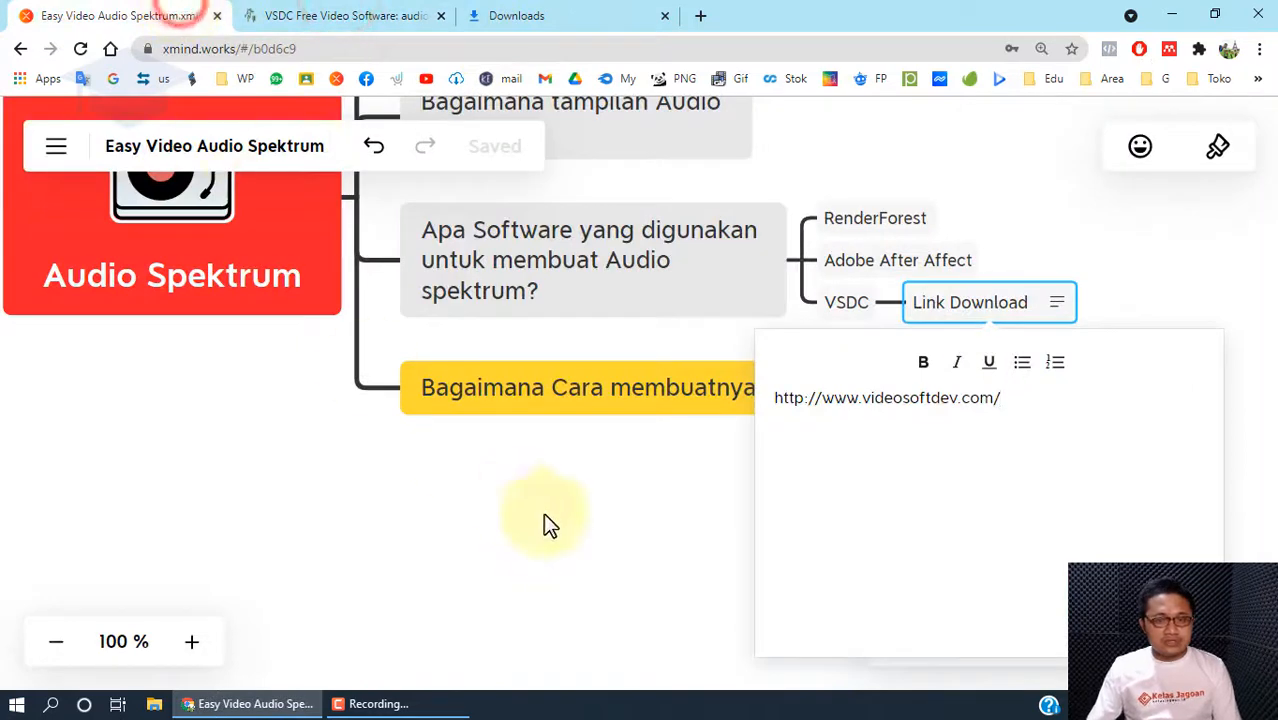
{"action": "left_click", "coordinate": [632, 474]}
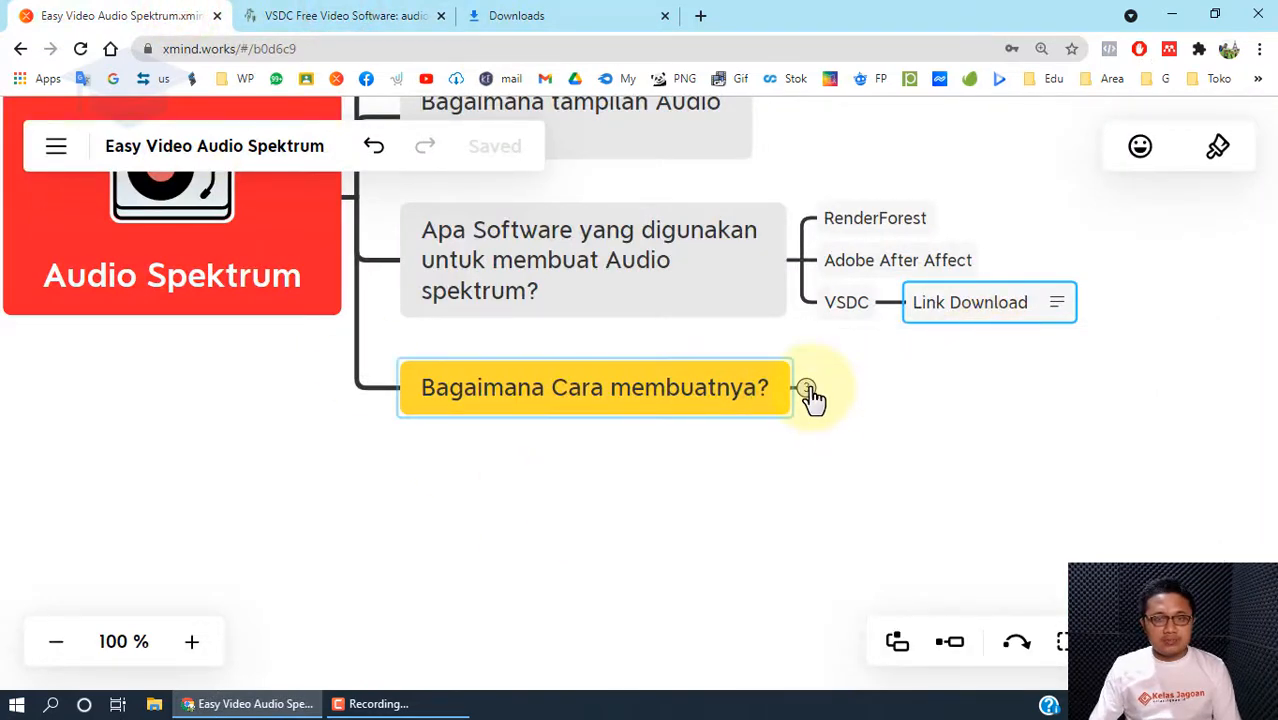
{"action": "left_click", "coordinate": [808, 390]}
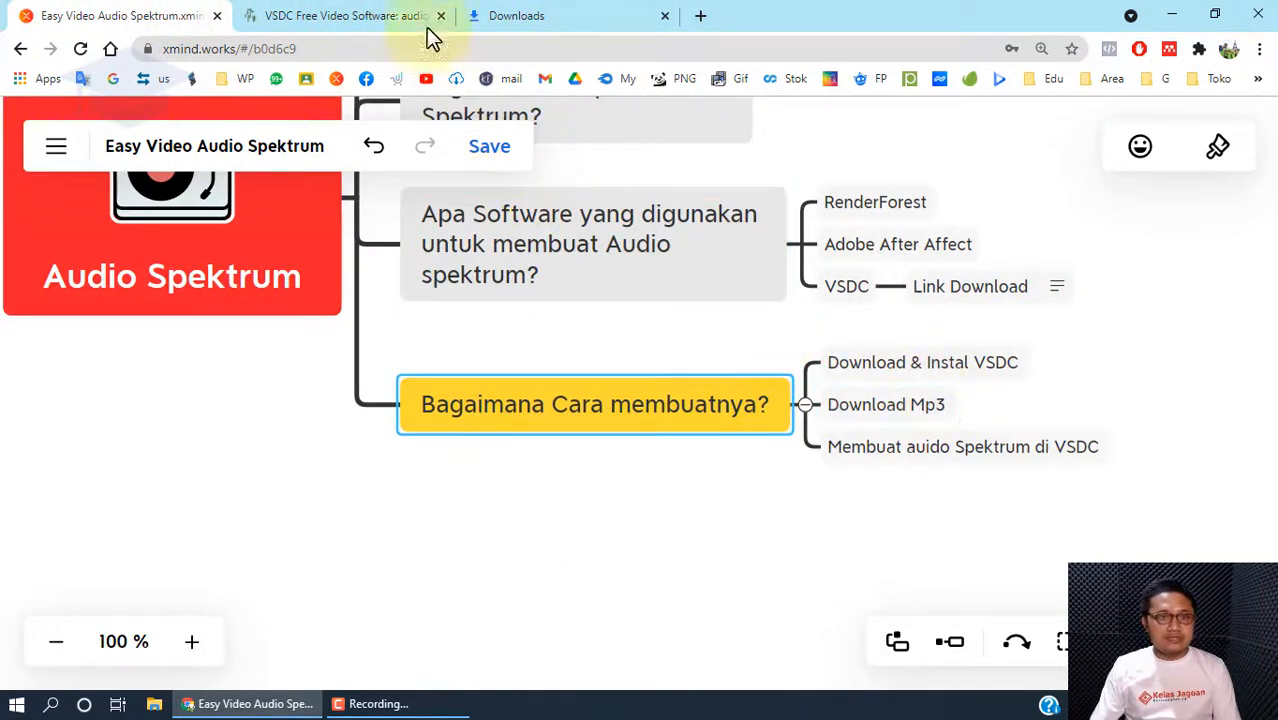
Go to the VSDC website and open the download page for the free Video Editor
{"action": "left_click", "coordinate": [362, 14]}
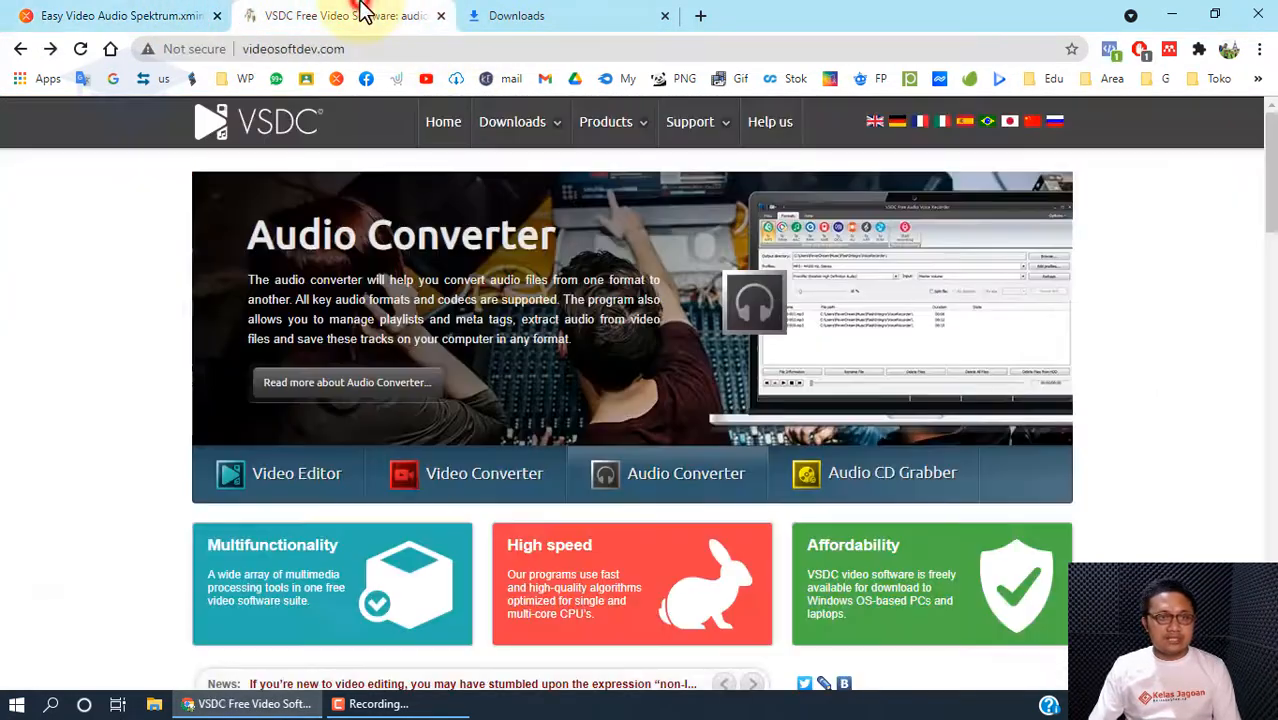
{"action": "left_click", "coordinate": [100, 14]}
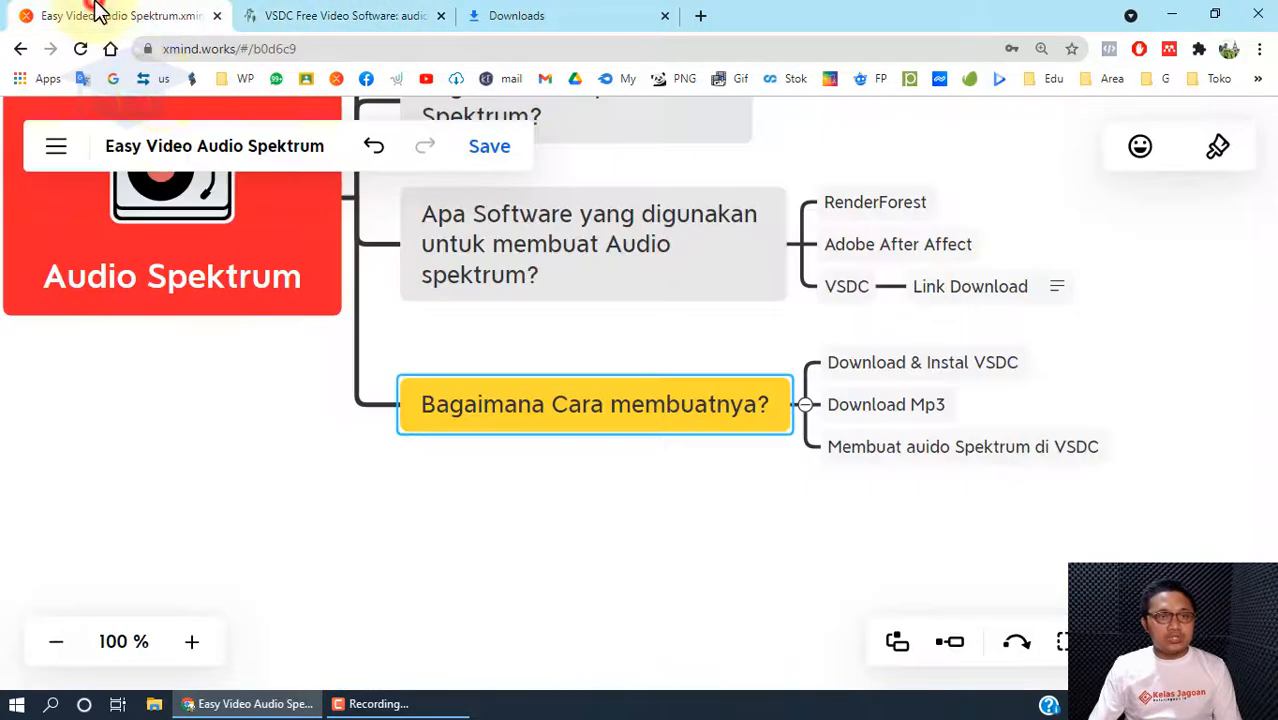
{"action": "left_click", "coordinate": [392, 14]}
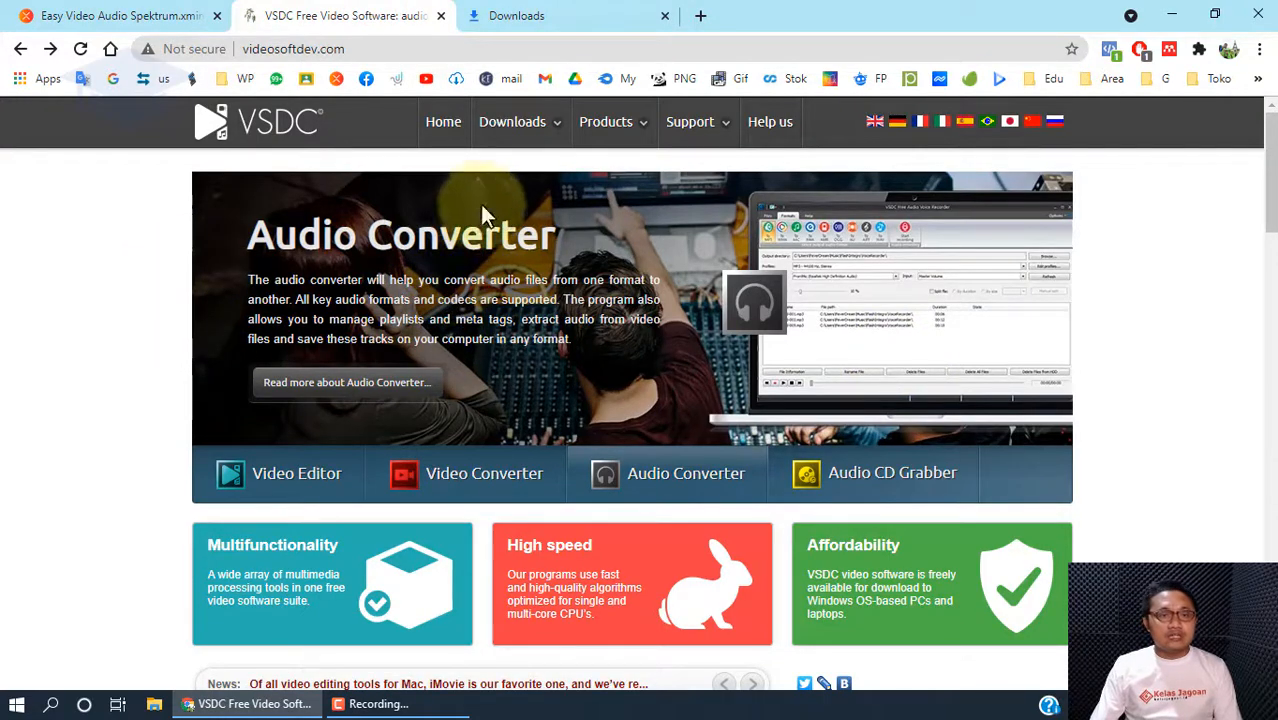
{"action": "mouse_move", "coordinate": [505, 126]}
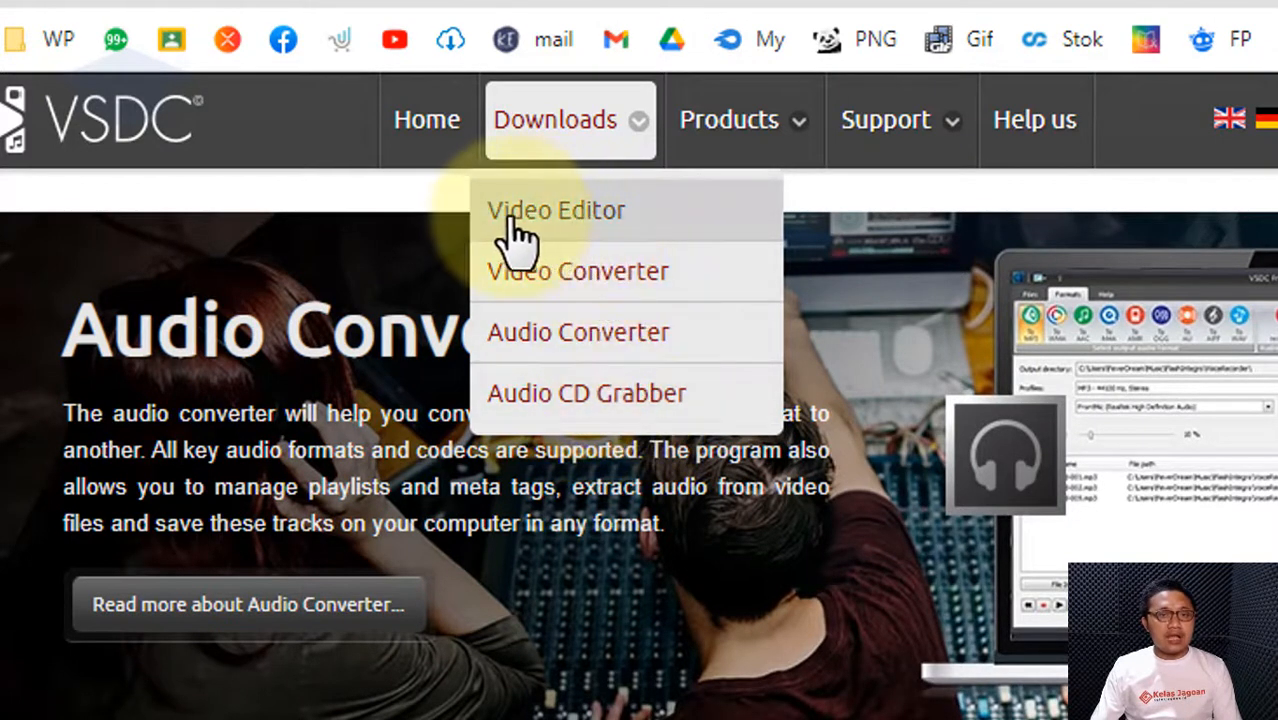
{"action": "left_click", "coordinate": [584, 232]}
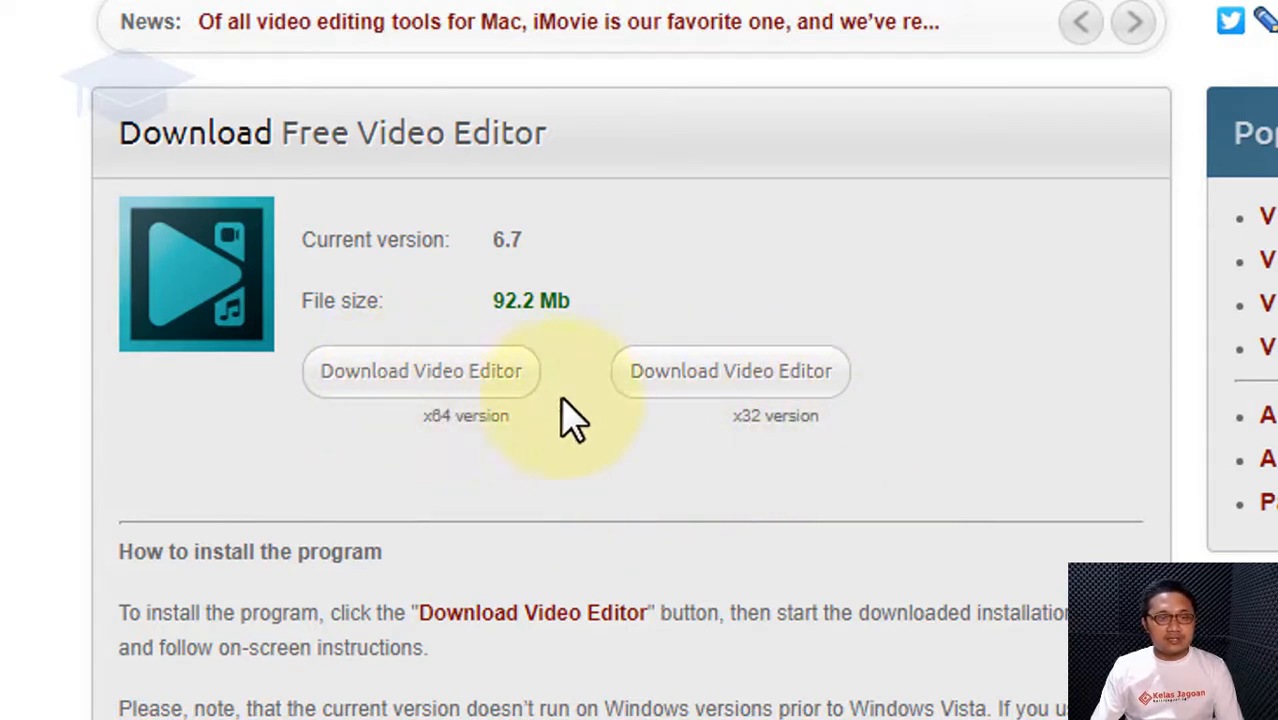
{"action": "left_click", "coordinate": [712, 390]}
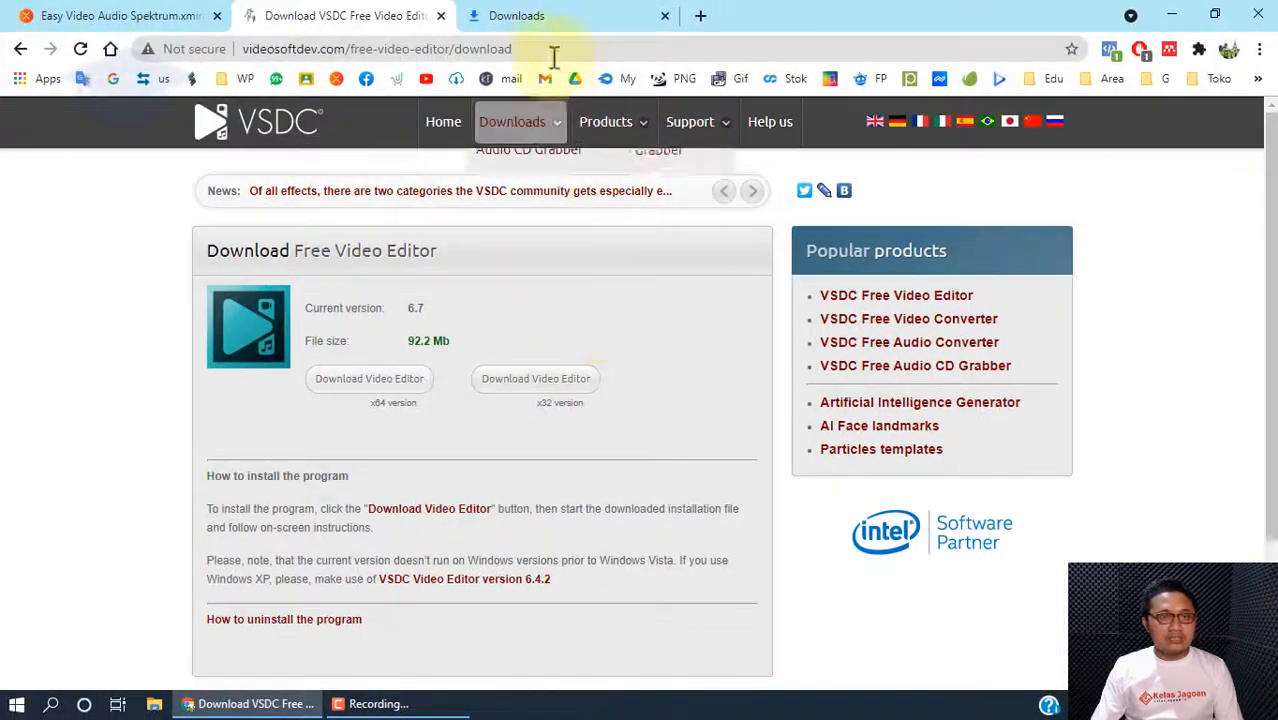
Run the downloaded video_editor_x64.exe with English as the setup language and agree to uninstall the previous version
{"action": "left_click", "coordinate": [538, 17]}
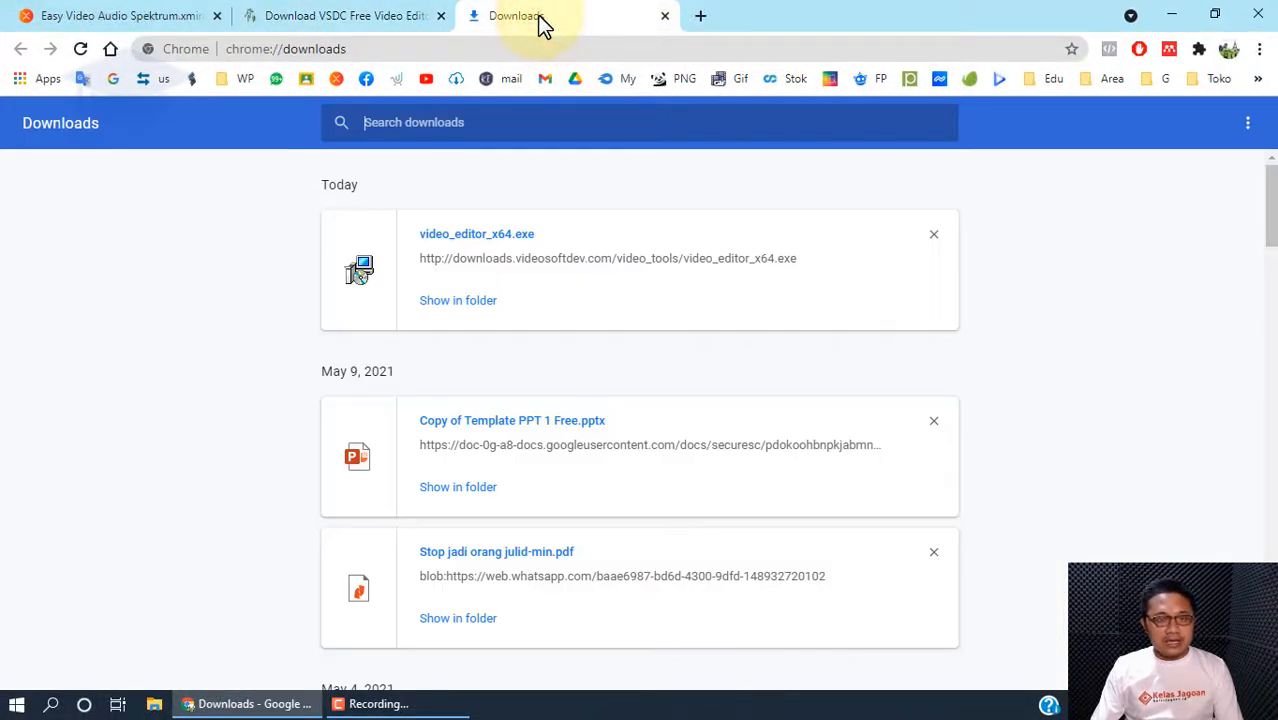
{"action": "double_click", "coordinate": [490, 240]}
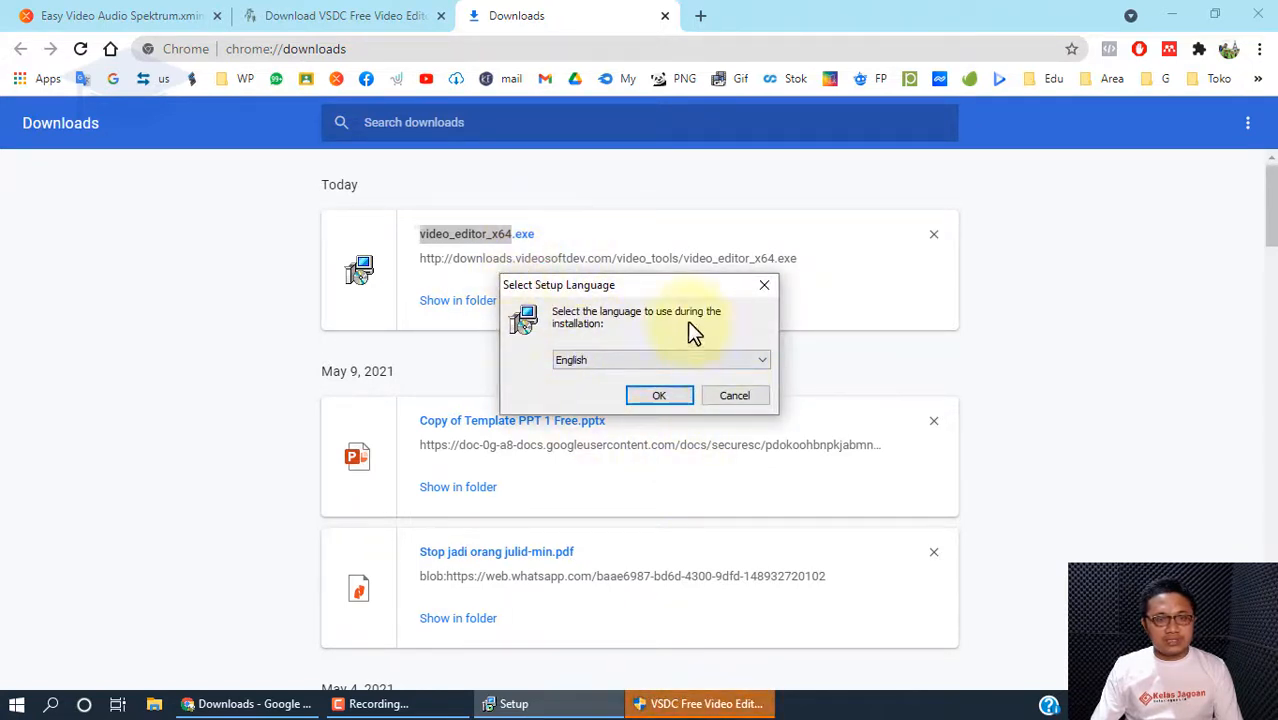
{"action": "left_click", "coordinate": [657, 400]}
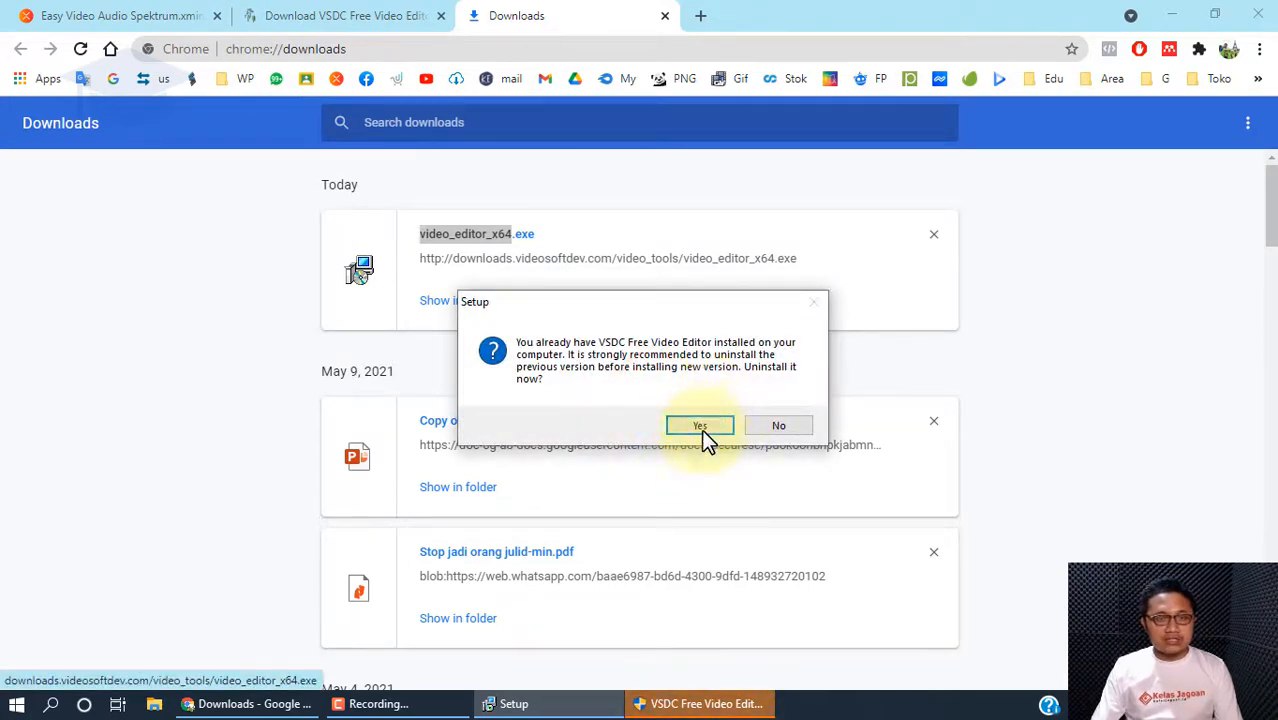
{"action": "left_click", "coordinate": [701, 426]}
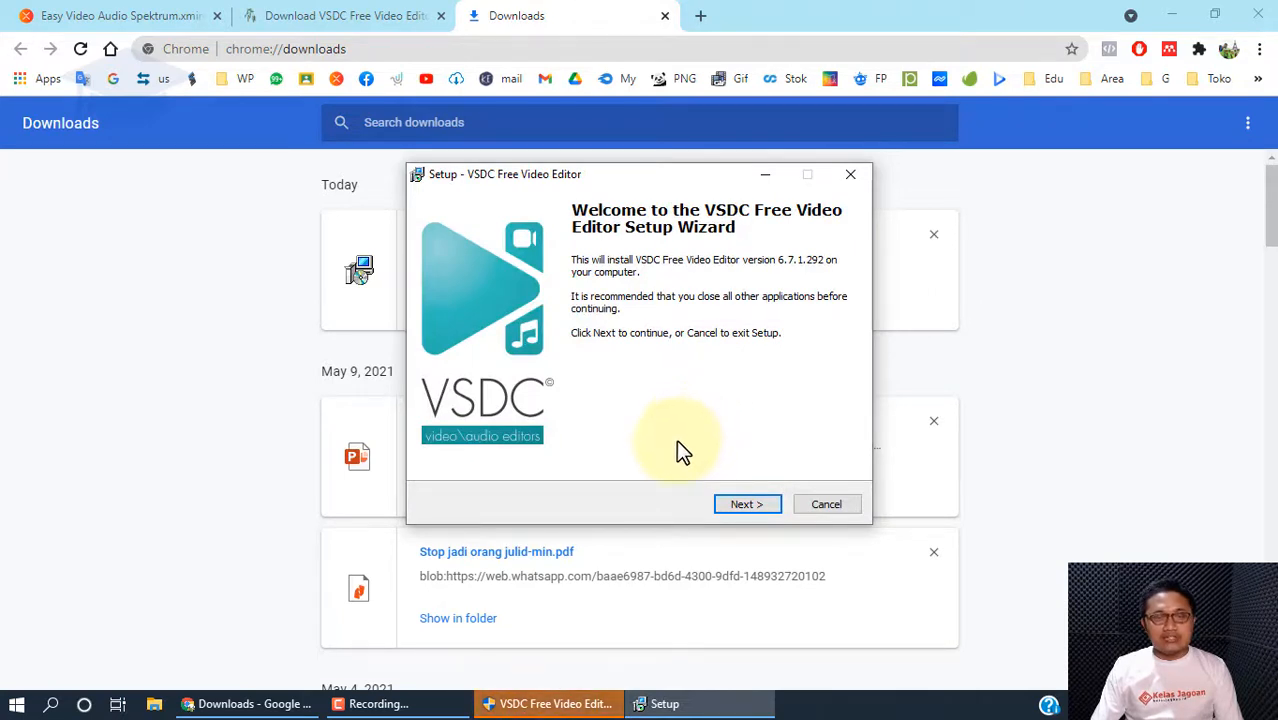
Accept the license agreement in the VSDC Free Video Editor setup wizard and continue past it
{"action": "left_click", "coordinate": [760, 504]}
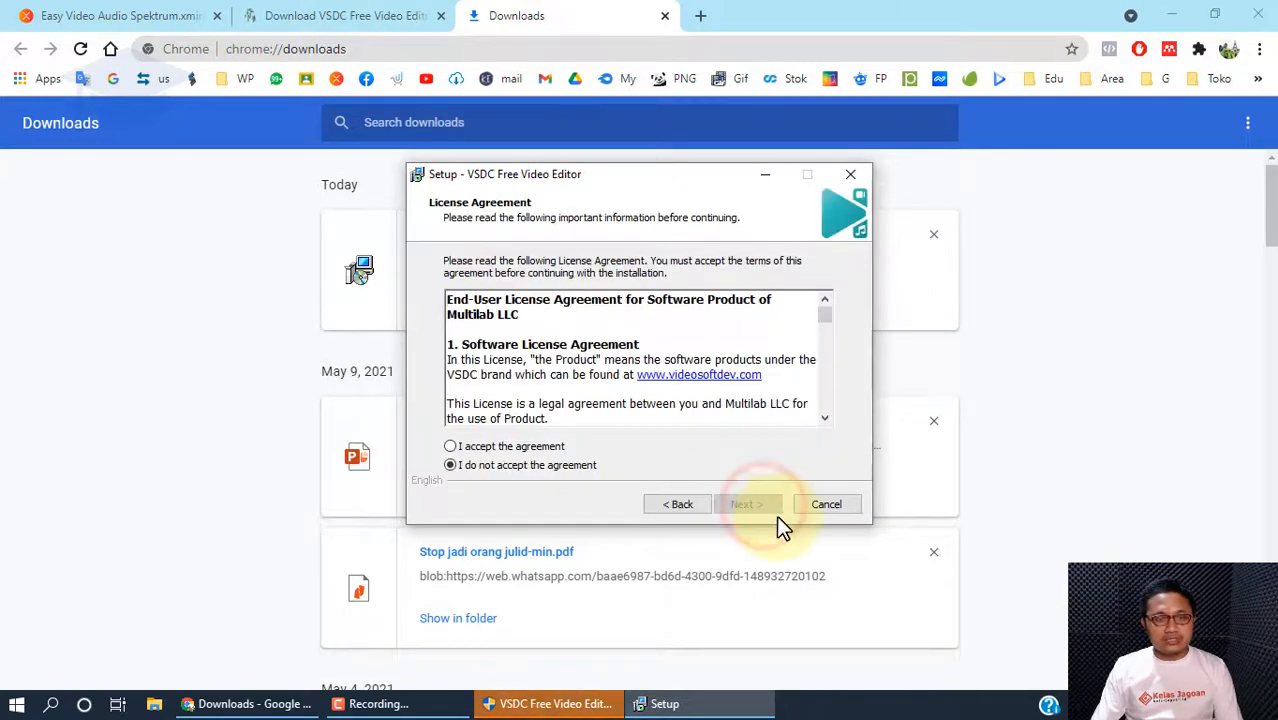
{"action": "left_click", "coordinate": [695, 506]}
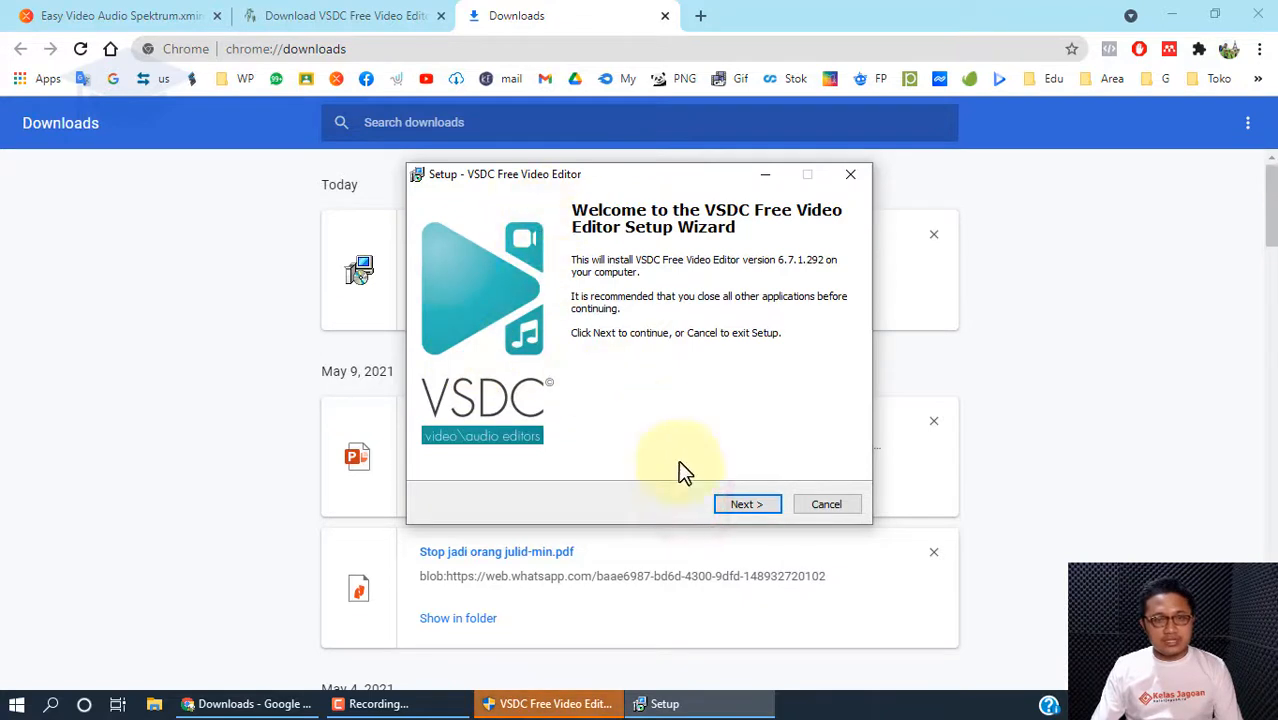
{"action": "left_click", "coordinate": [753, 504]}
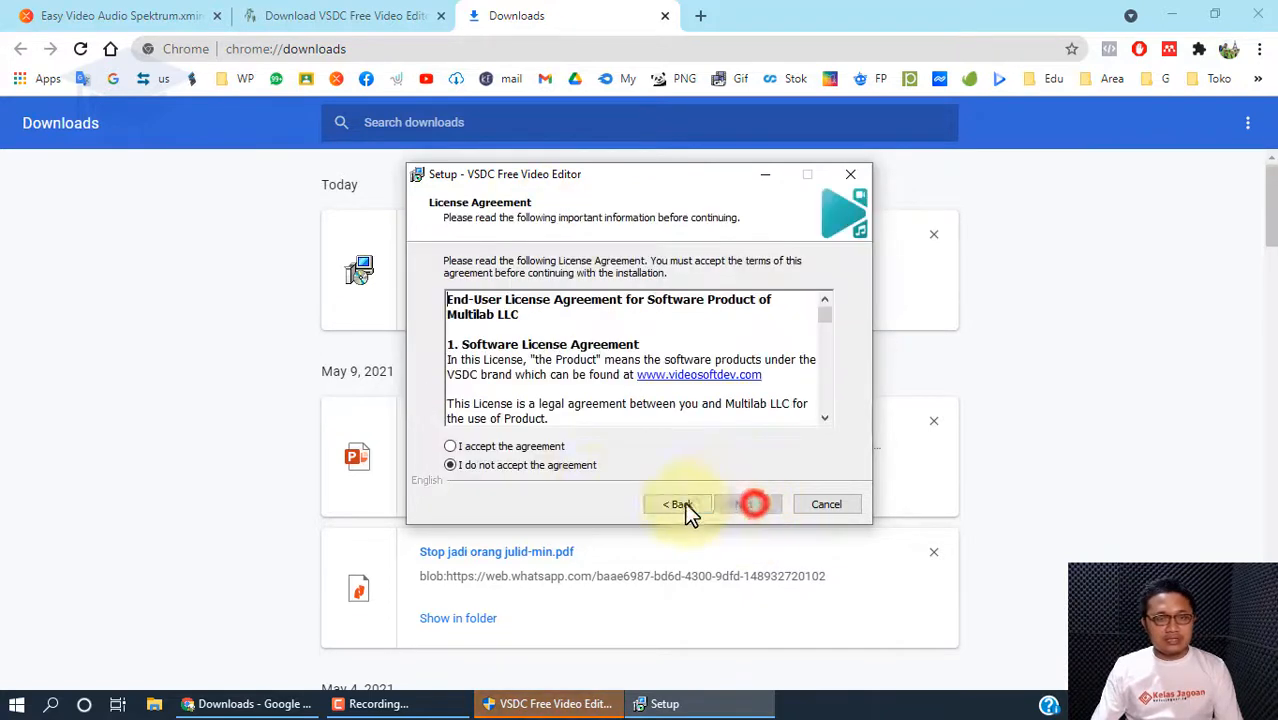
{"action": "left_click", "coordinate": [512, 446]}
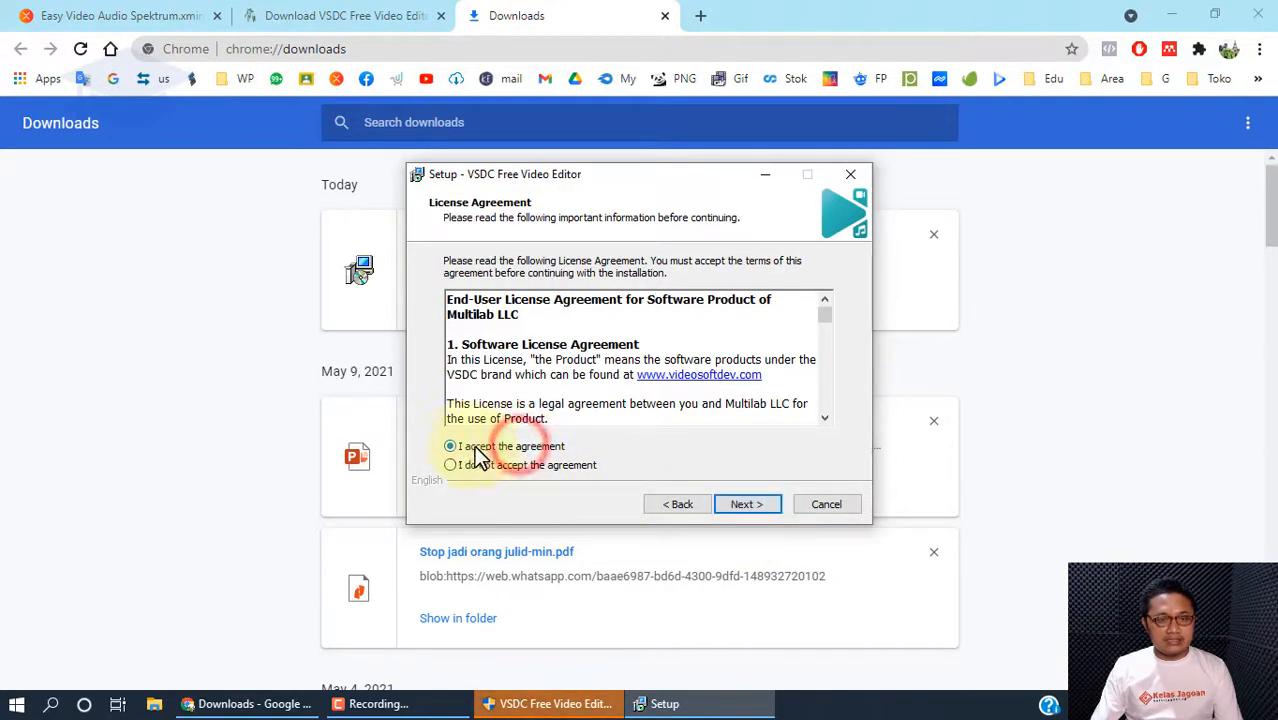
{"action": "left_click", "coordinate": [757, 503]}
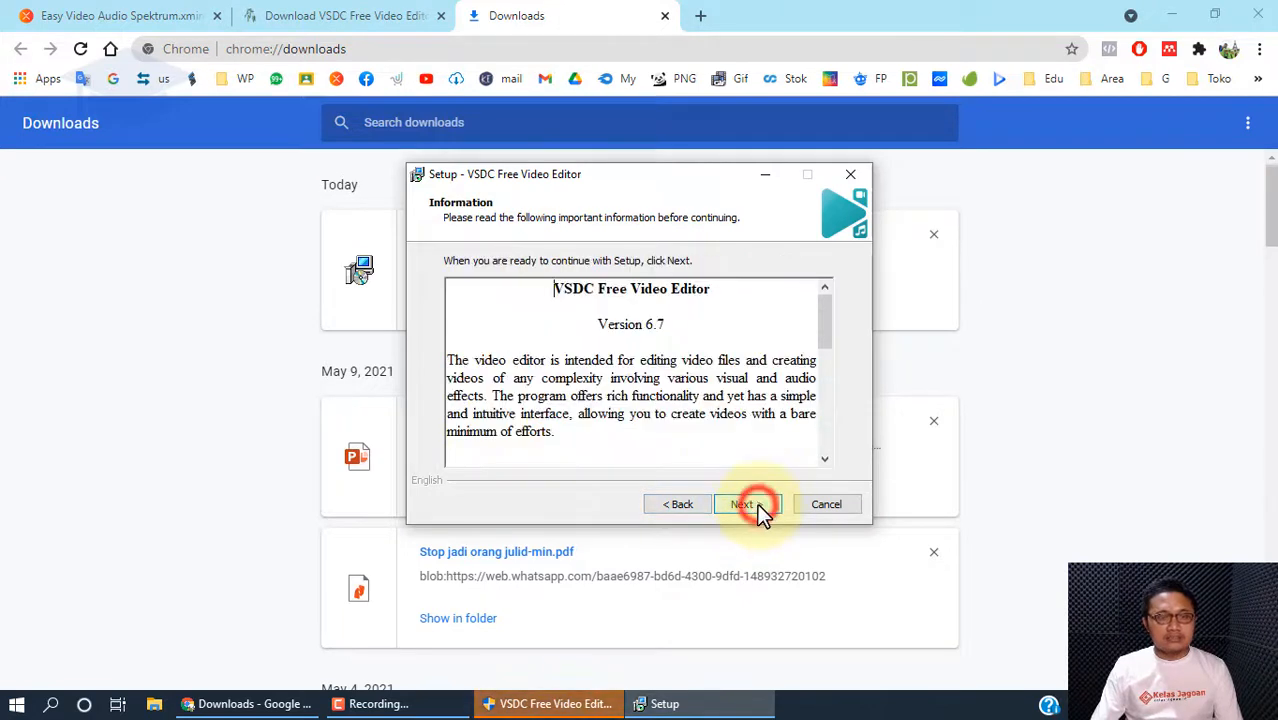
Install with the default destination C:\Program Files\FlashIntegro, the FlashIntegro Start Menu folder and the preselected additional tasks
{"action": "left_click", "coordinate": [748, 504]}
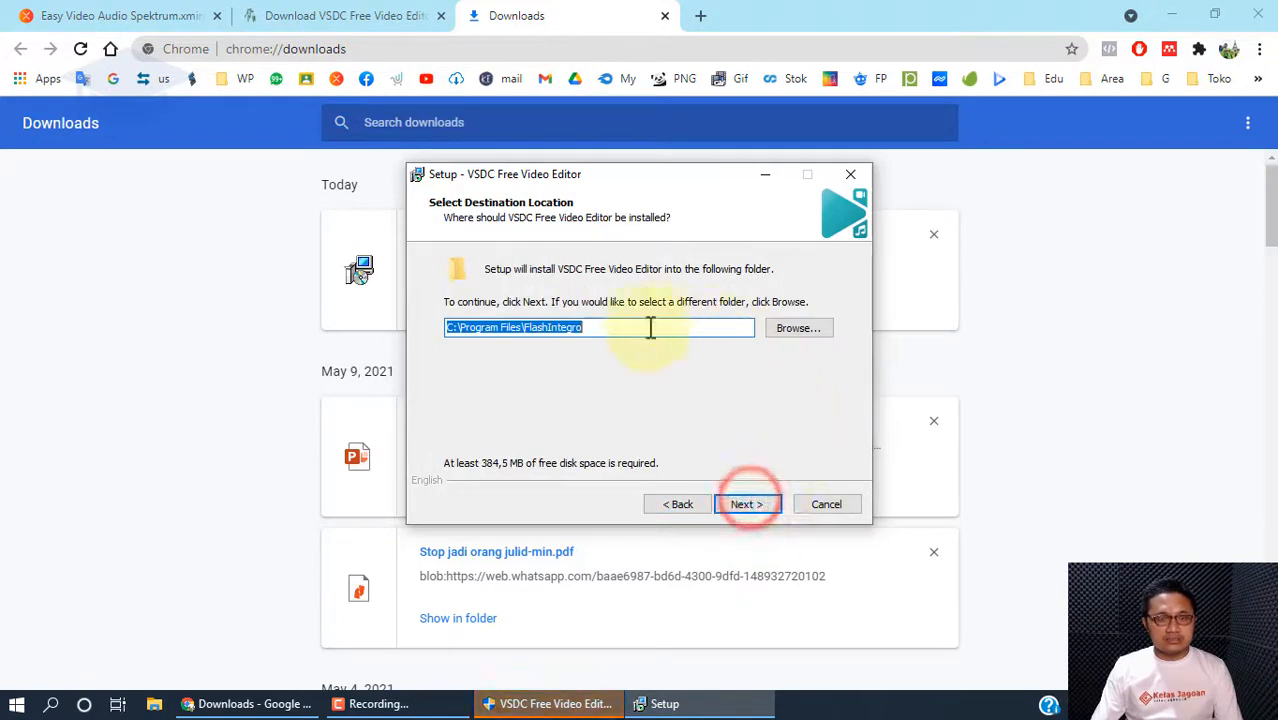
{"action": "left_click", "coordinate": [746, 503]}
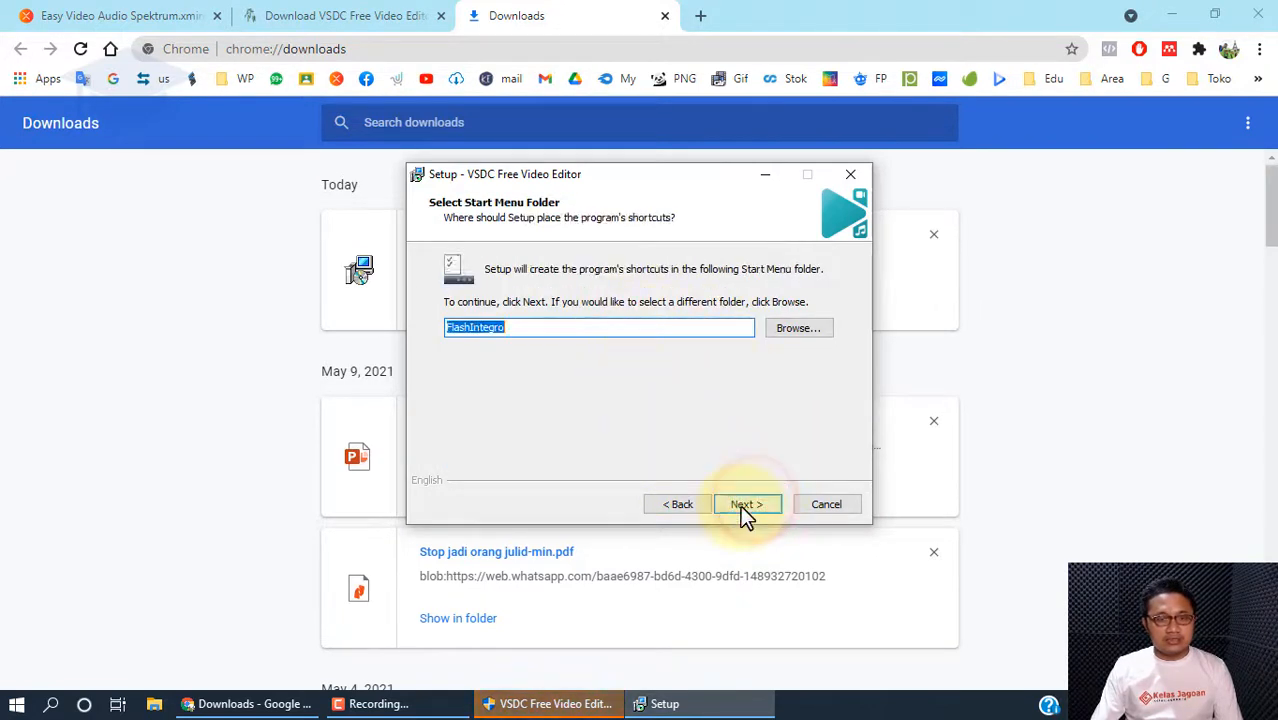
{"action": "left_click", "coordinate": [740, 505]}
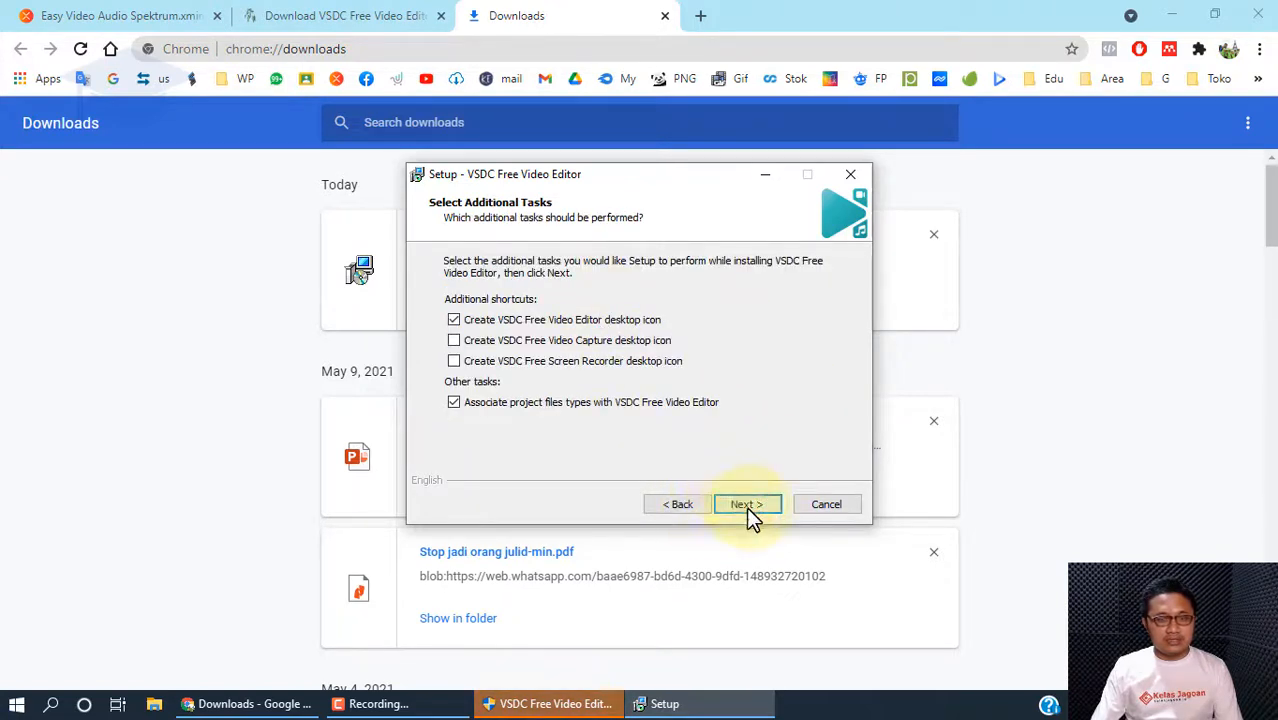
{"action": "left_click", "coordinate": [747, 503]}
{"action": "left_click", "coordinate": [765, 506]}
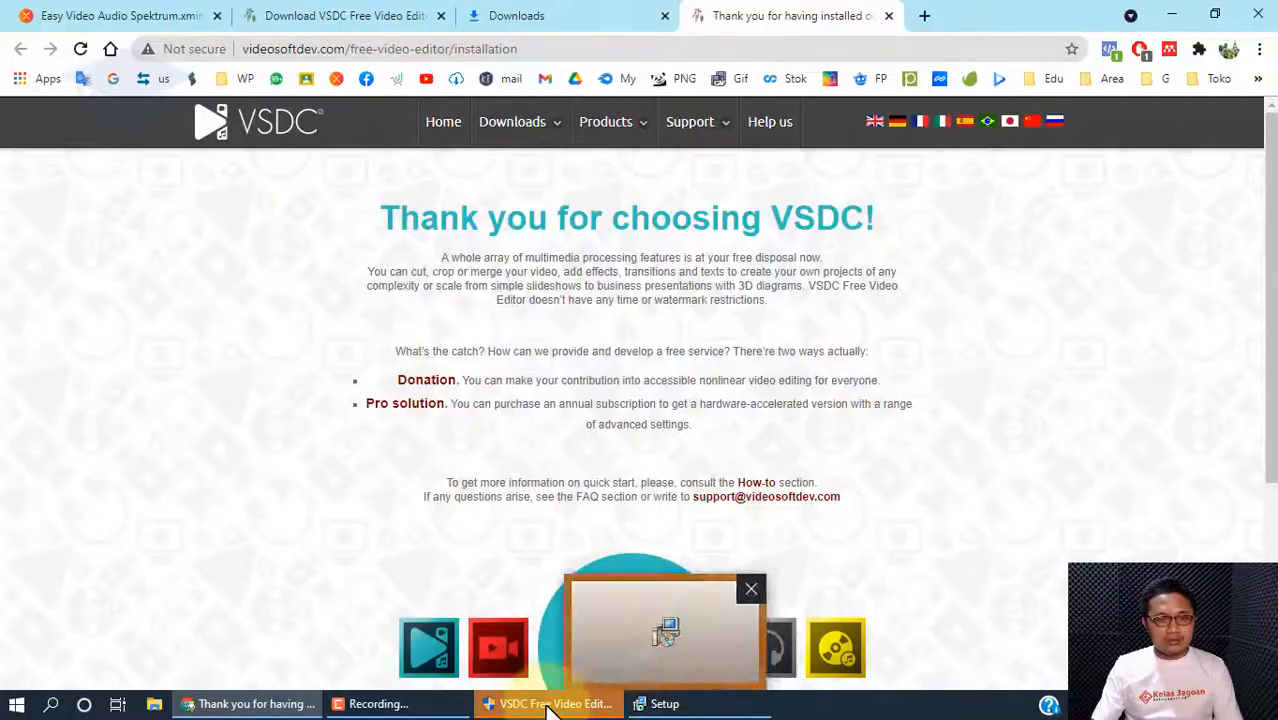
Finish the setup with the option to launch VSDC Free Video Editor, dismissing the Pro offer and maximizing the editor window
{"action": "left_click", "coordinate": [556, 703]}
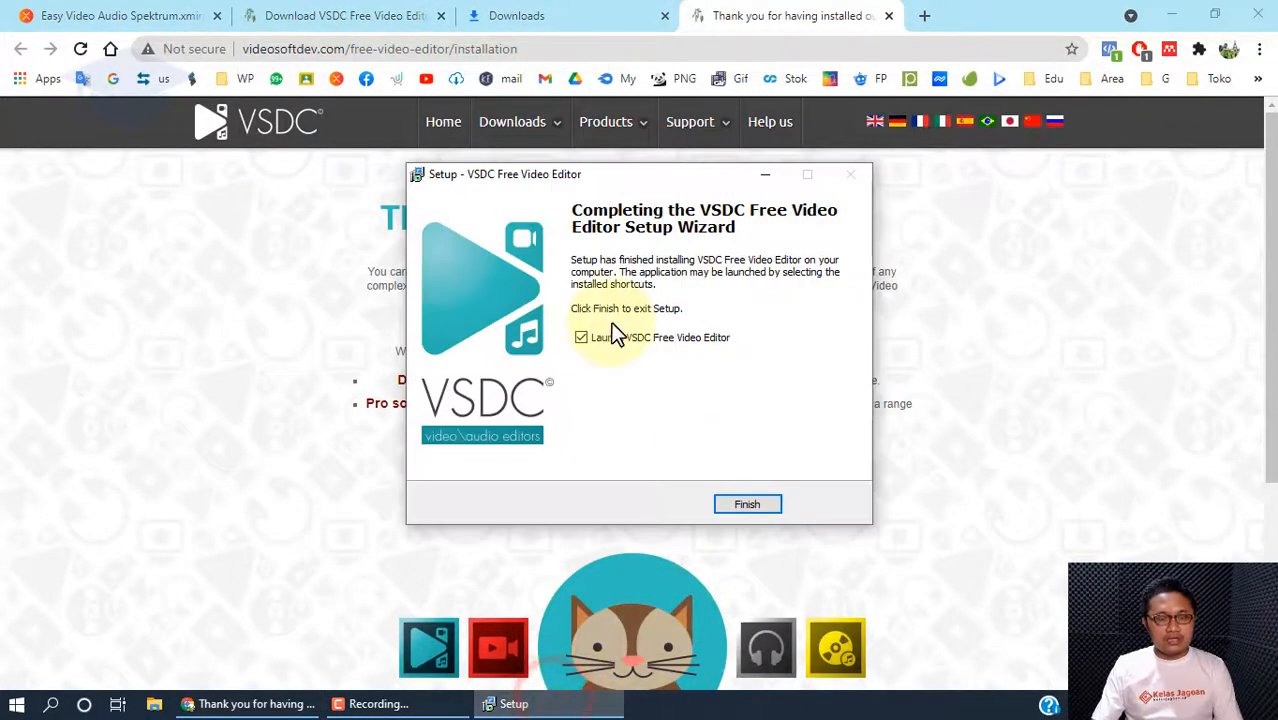
{"action": "left_click", "coordinate": [751, 505]}
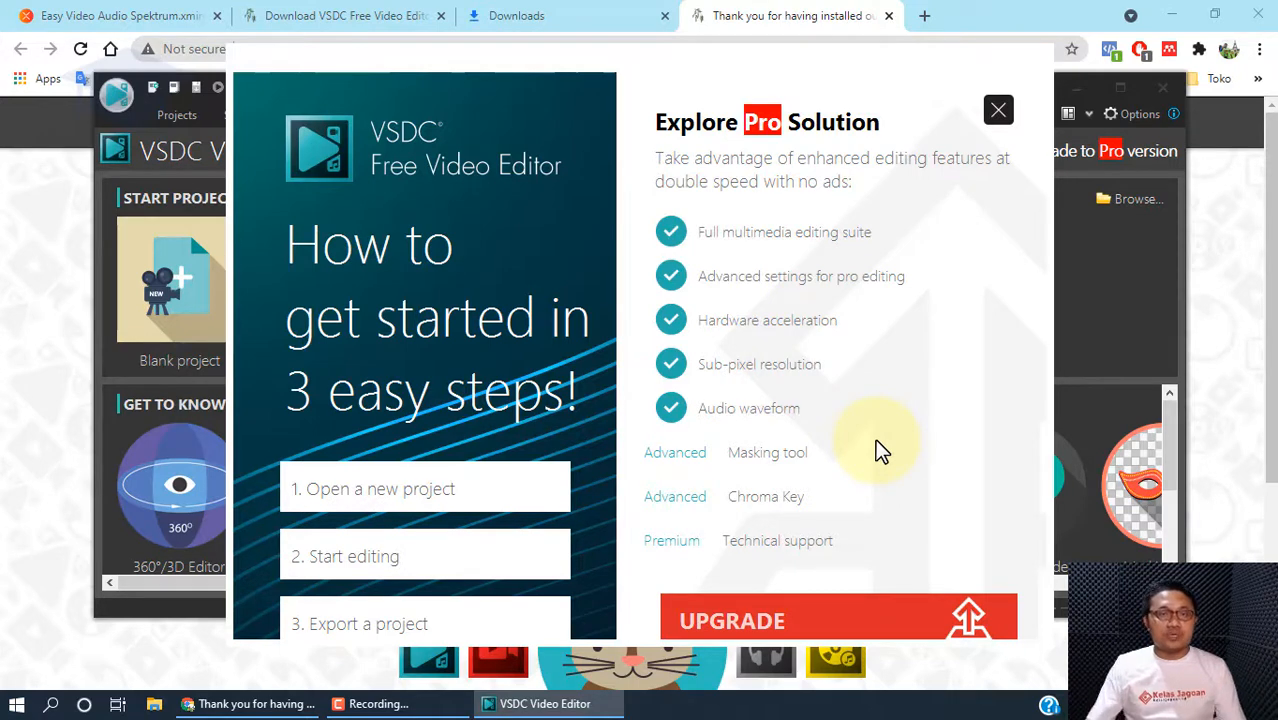
{"action": "left_click", "coordinate": [998, 109]}
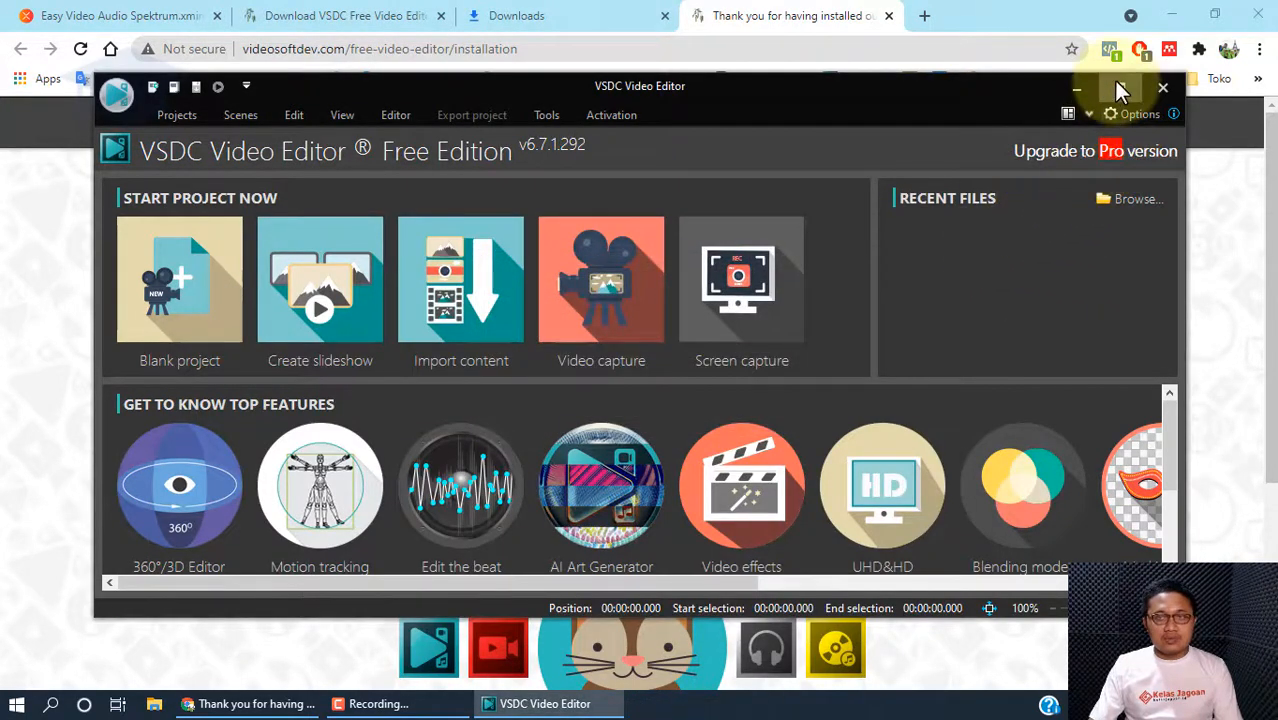
{"action": "left_click", "coordinate": [1120, 87]}
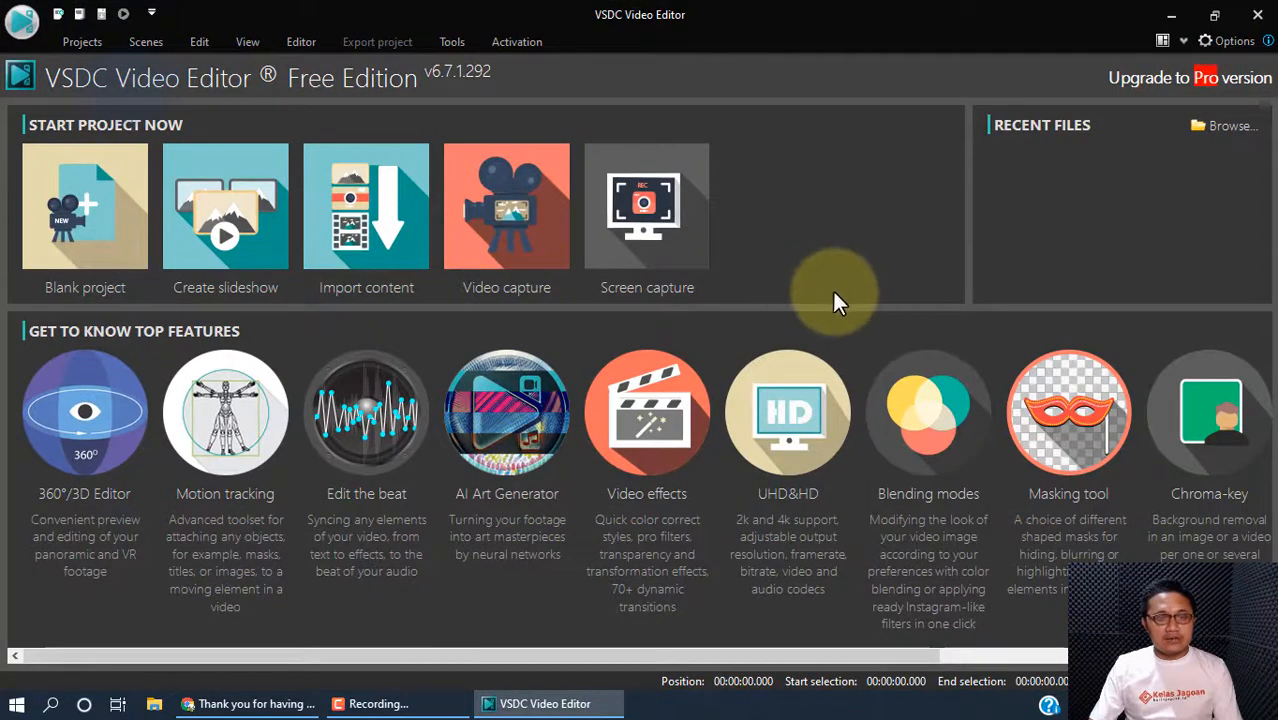
Review the steps under "Bagaimana Cara membuatnya?" in the browser's Easy Video Audio Spektrum mind map, and return to VSDC Video Editor
{"action": "left_click", "coordinate": [288, 703]}
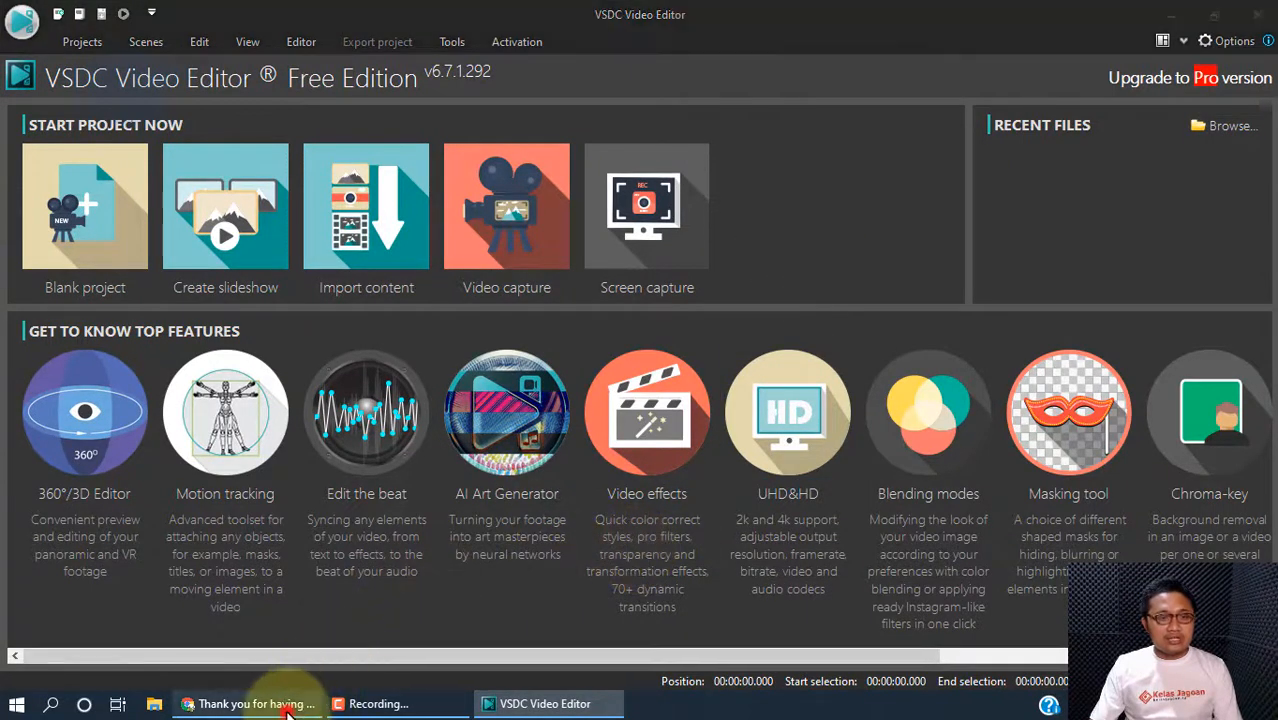
{"action": "left_click", "coordinate": [122, 17]}
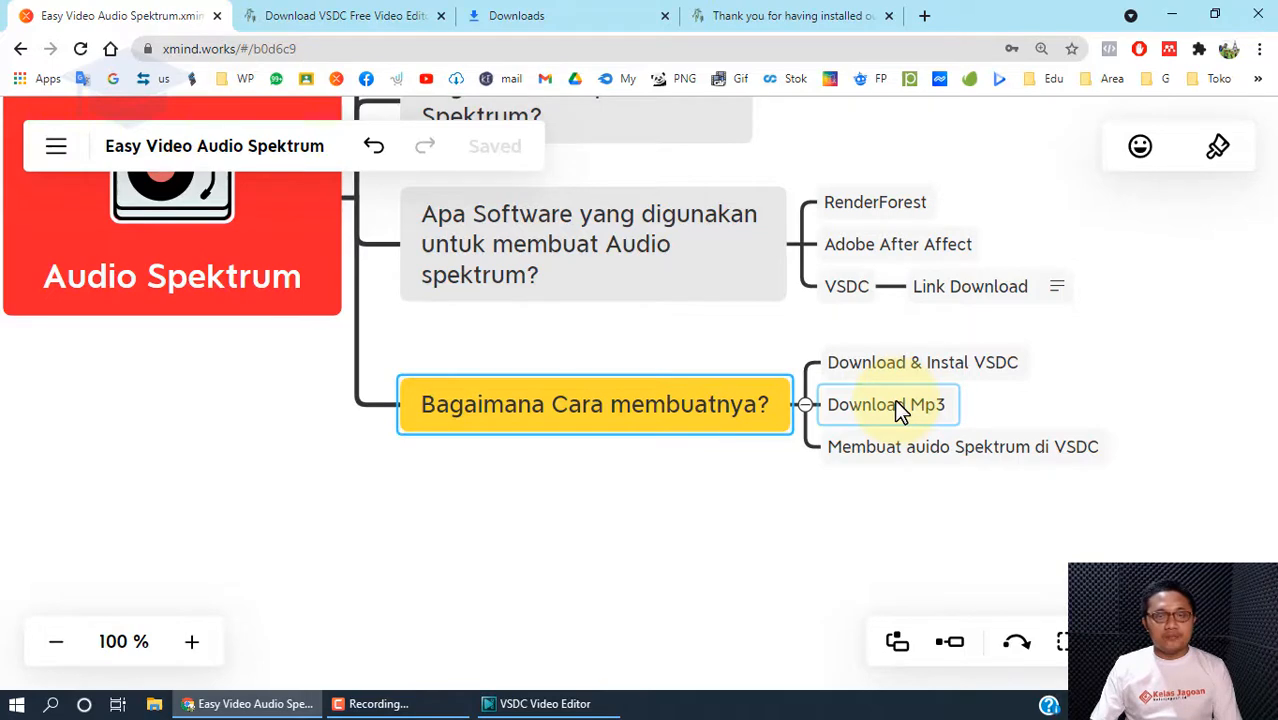
{"action": "left_click", "coordinate": [545, 706]}
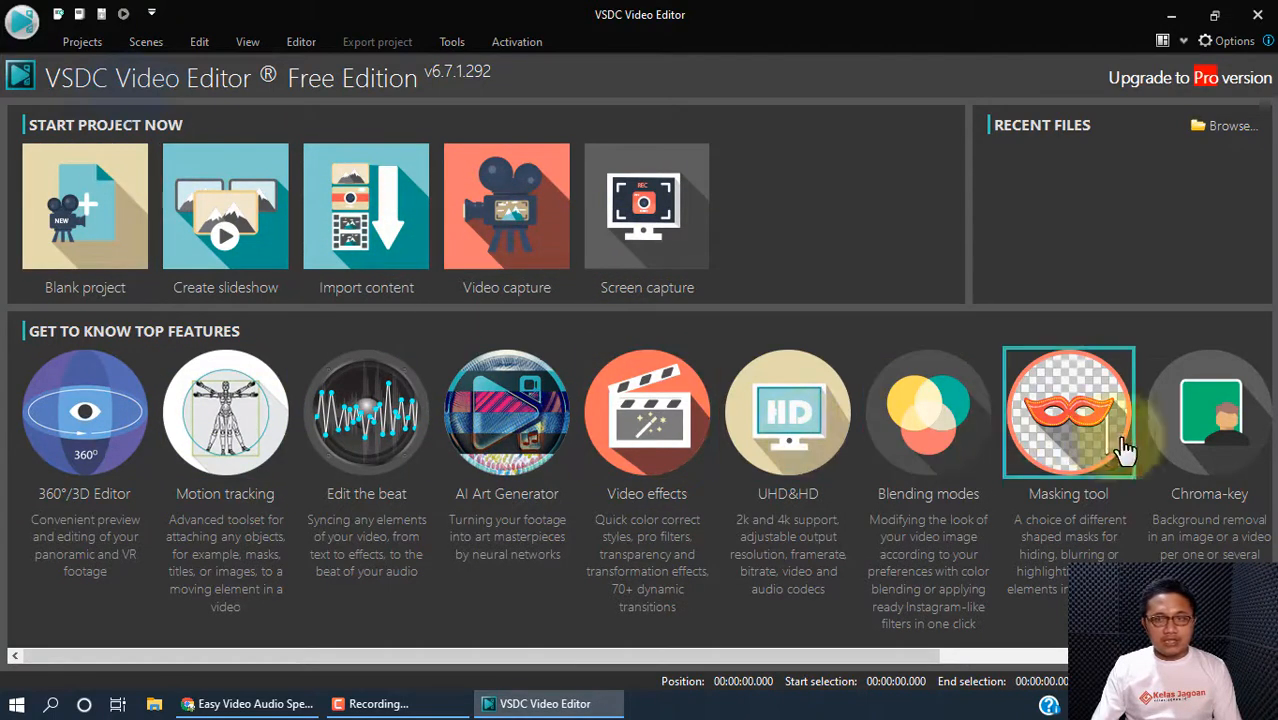
Start a blank project and title it Audio 1
{"action": "left_click", "coordinate": [90, 236]}
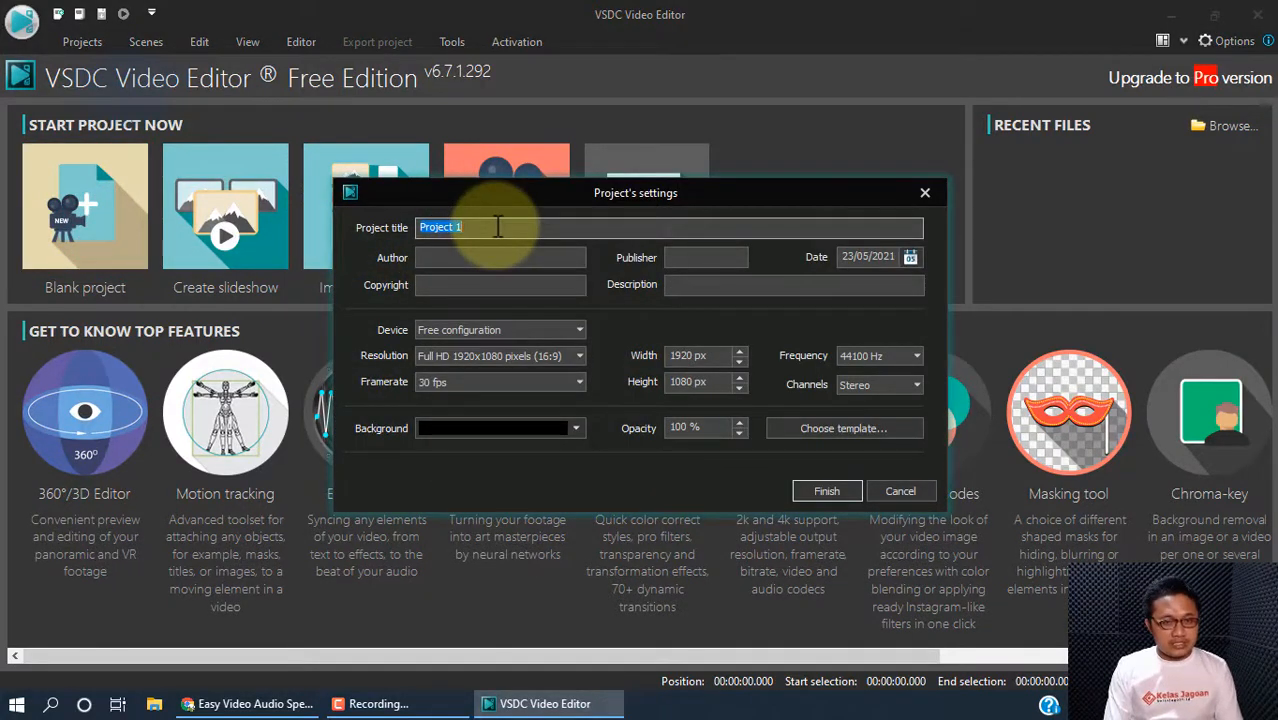
{"action": "type", "text": "Audio"}
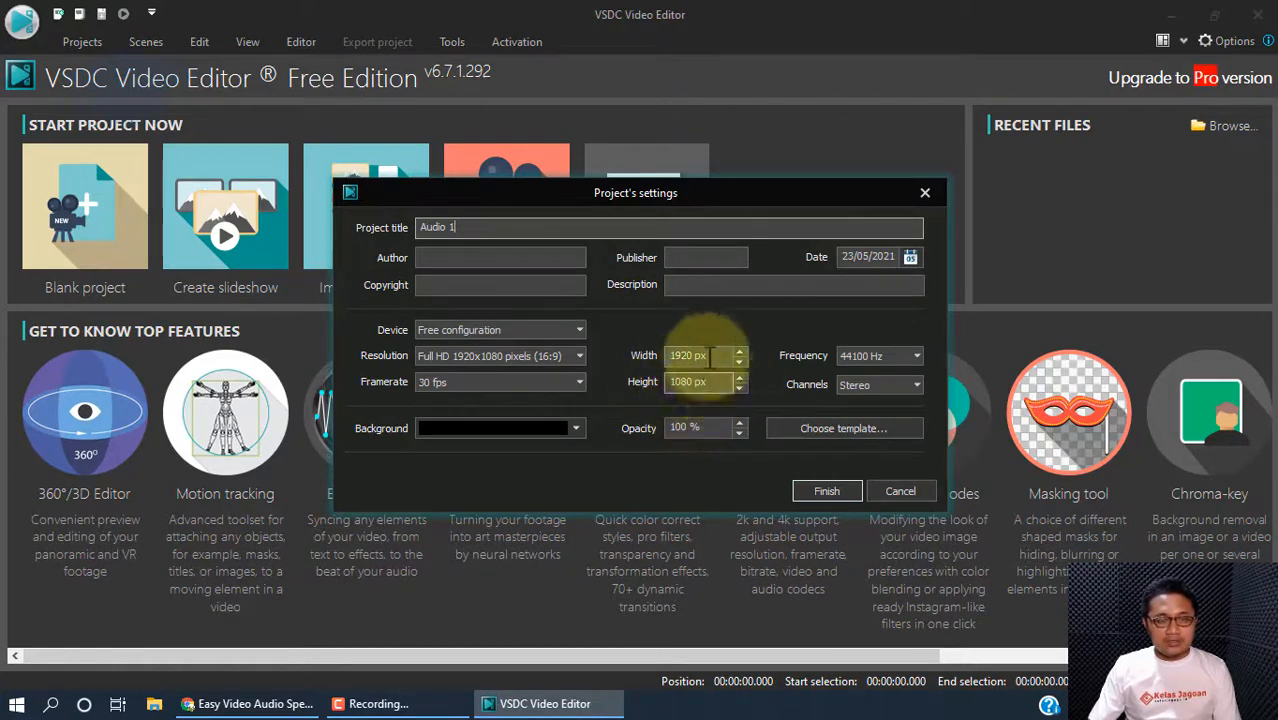
Try green as the project's background color, and restore it to black
{"action": "left_click", "coordinate": [576, 430]}
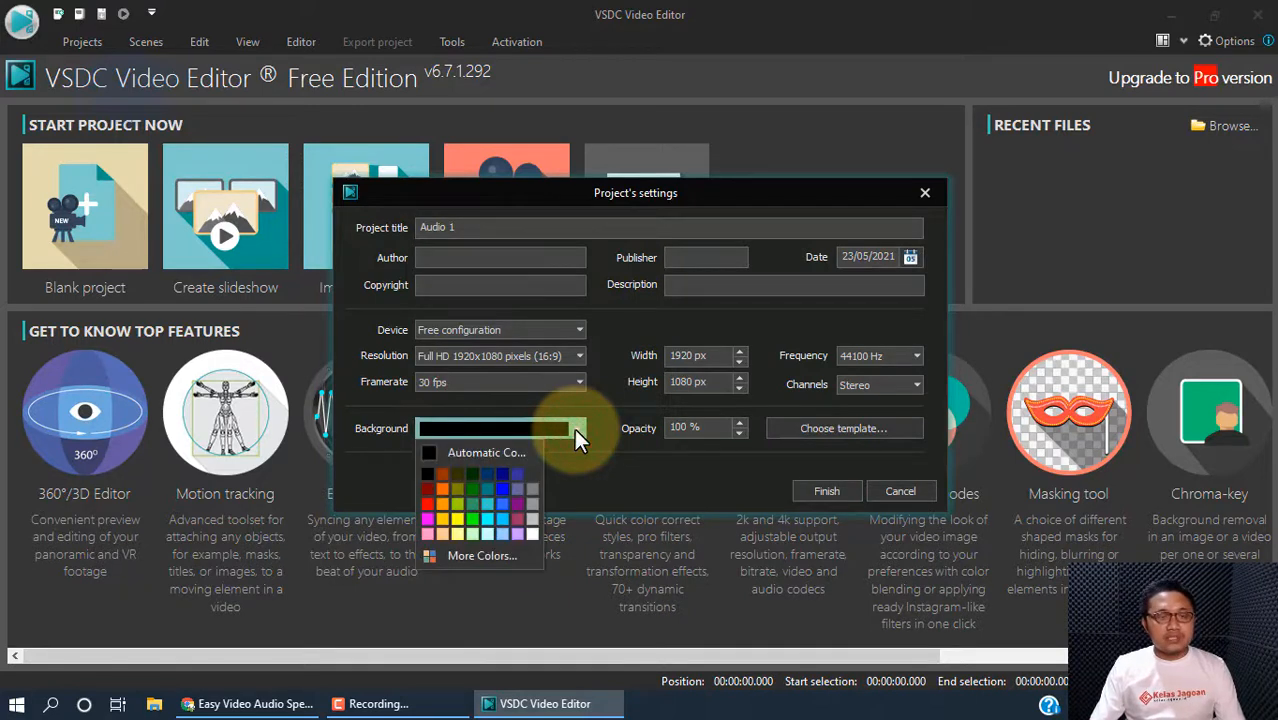
{"action": "left_click", "coordinate": [476, 516]}
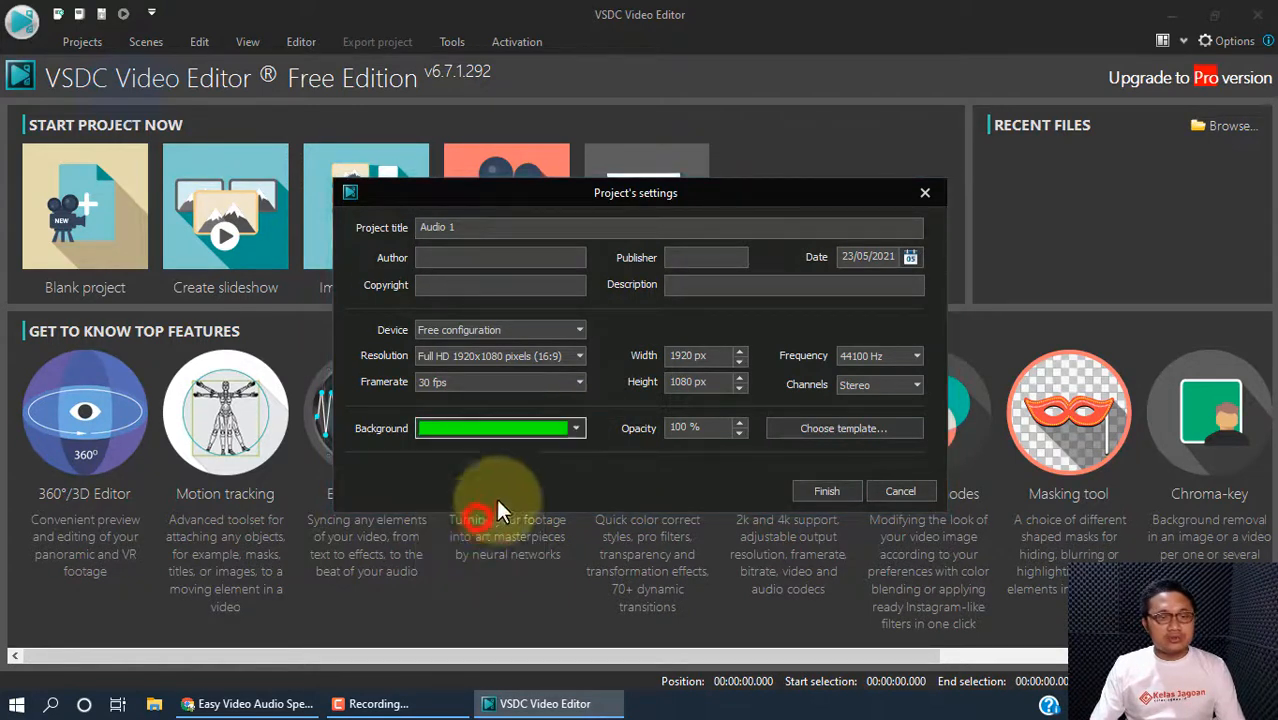
{"action": "left_click", "coordinate": [577, 430]}
{"action": "left_click", "coordinate": [429, 472]}
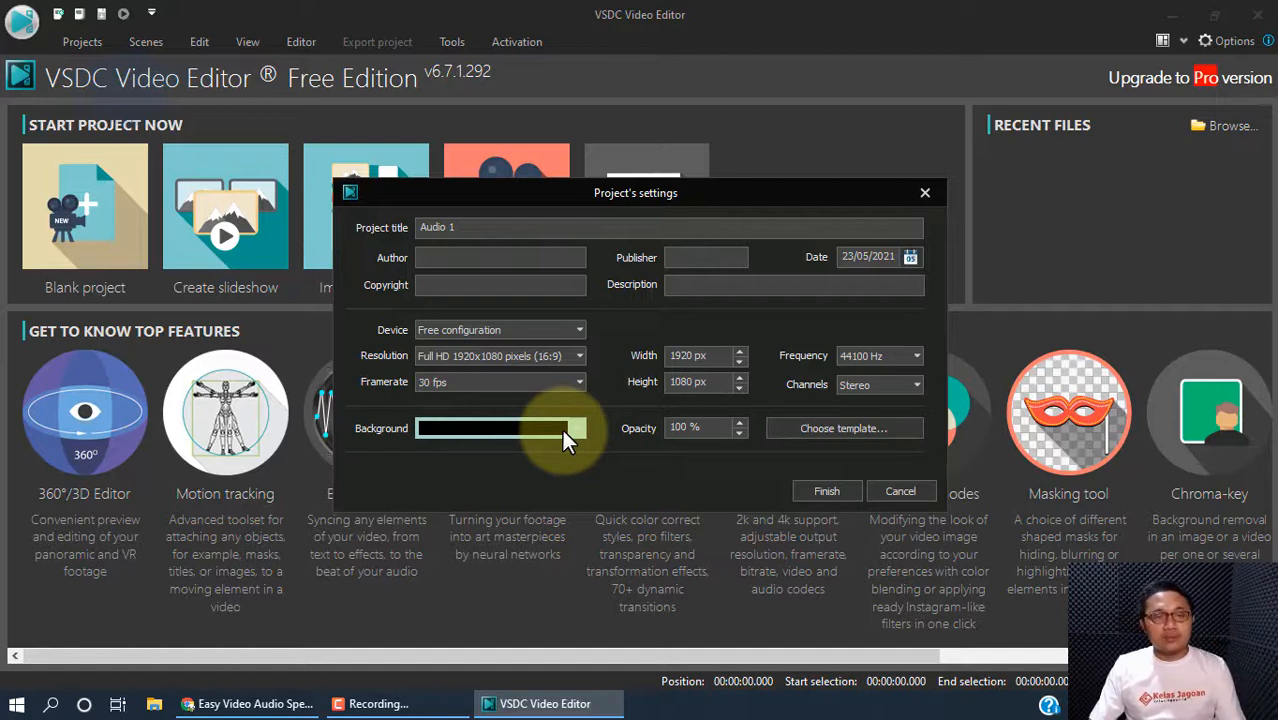
{"action": "left_click", "coordinate": [565, 430]}
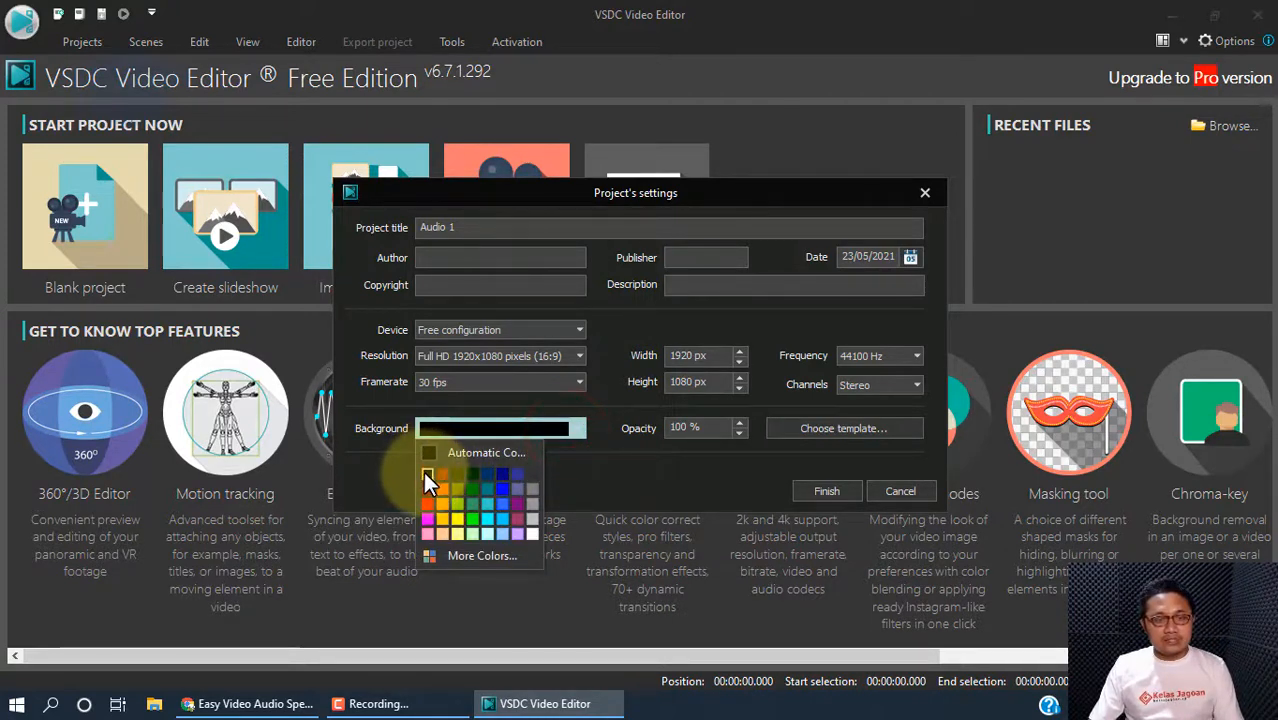
{"action": "left_click", "coordinate": [427, 473]}
{"action": "left_click", "coordinate": [579, 427]}
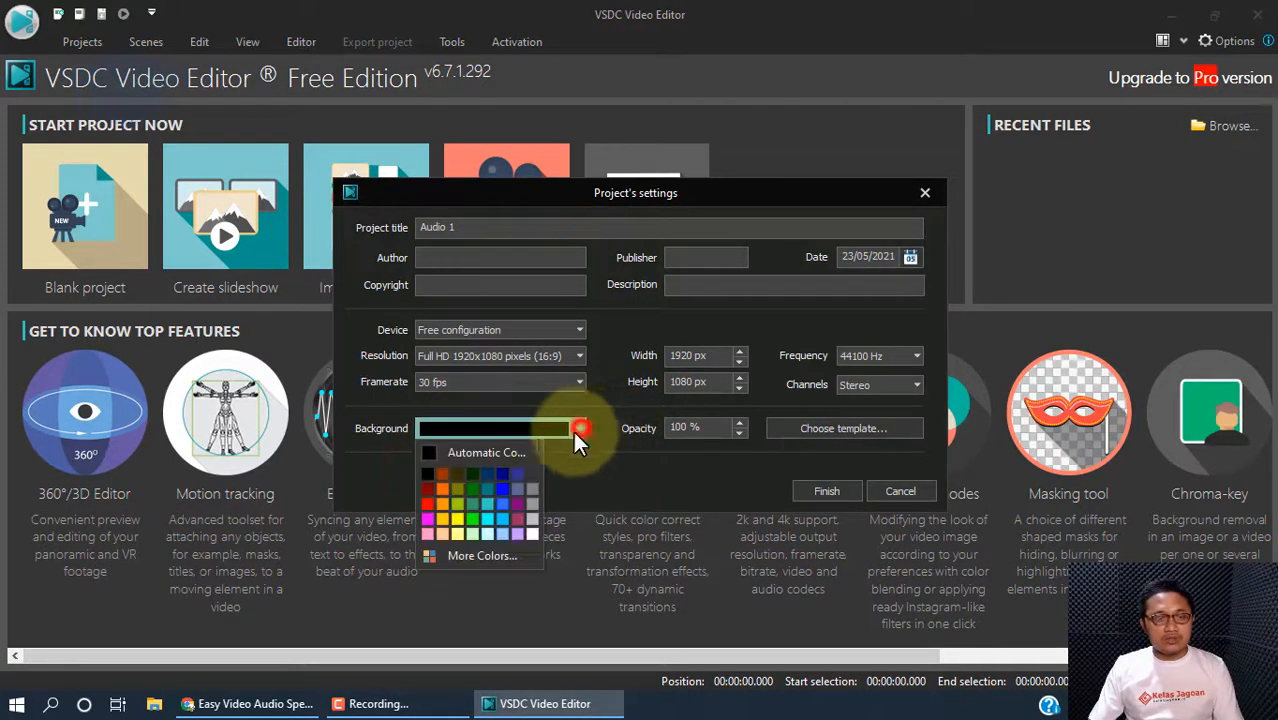
{"action": "left_click", "coordinate": [468, 517]}
{"action": "left_click", "coordinate": [576, 428]}
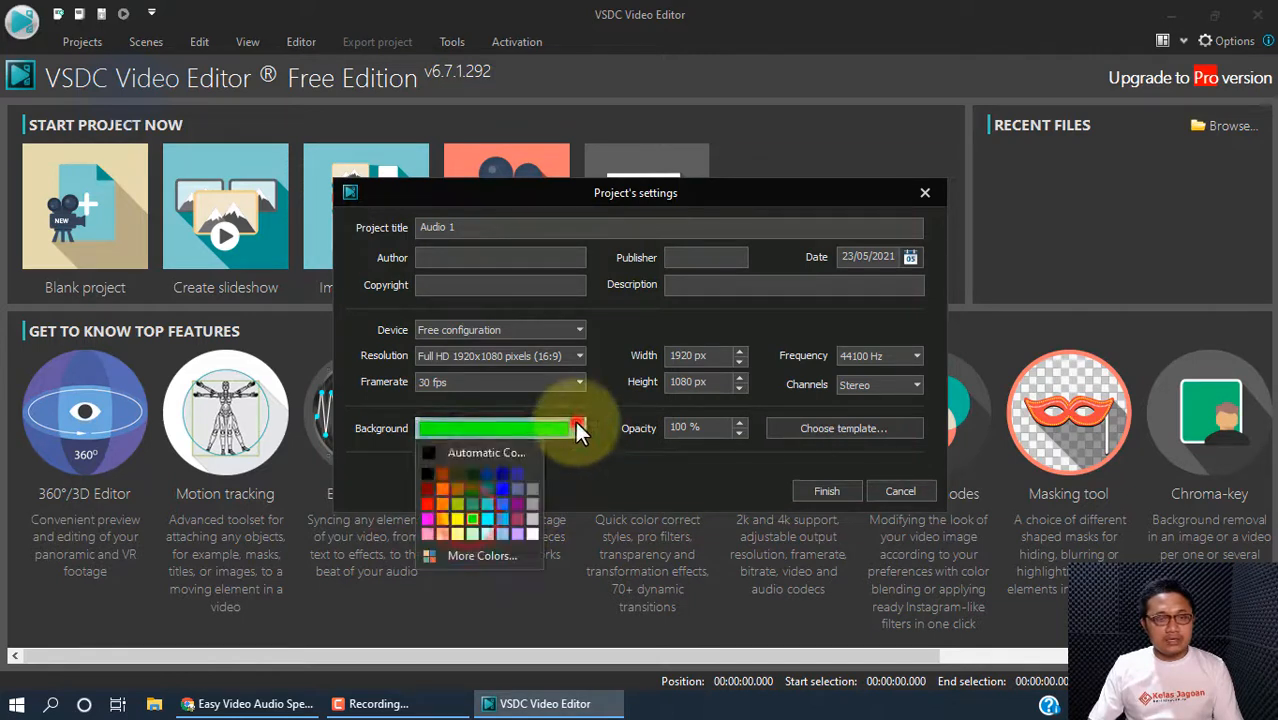
{"action": "left_click", "coordinate": [427, 453]}
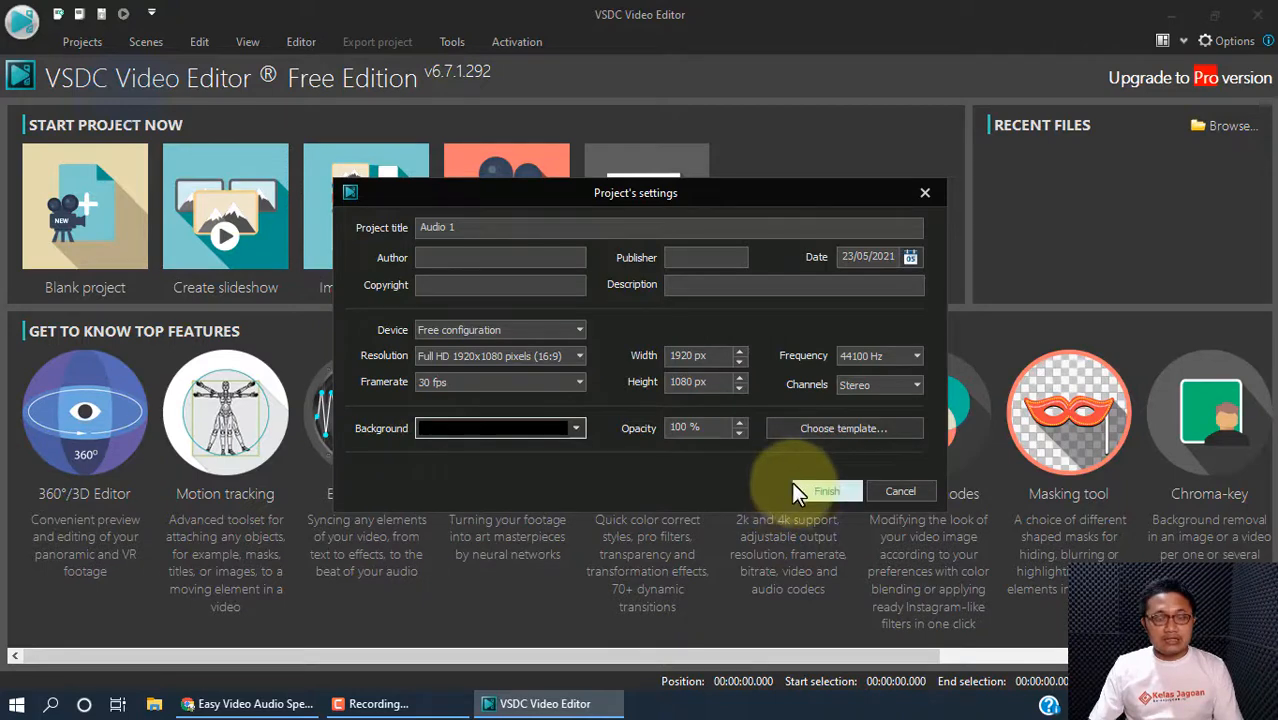
Create the project with the chosen settings and begin adding an audio Spectrum object to the scene
{"action": "left_click", "coordinate": [822, 491]}
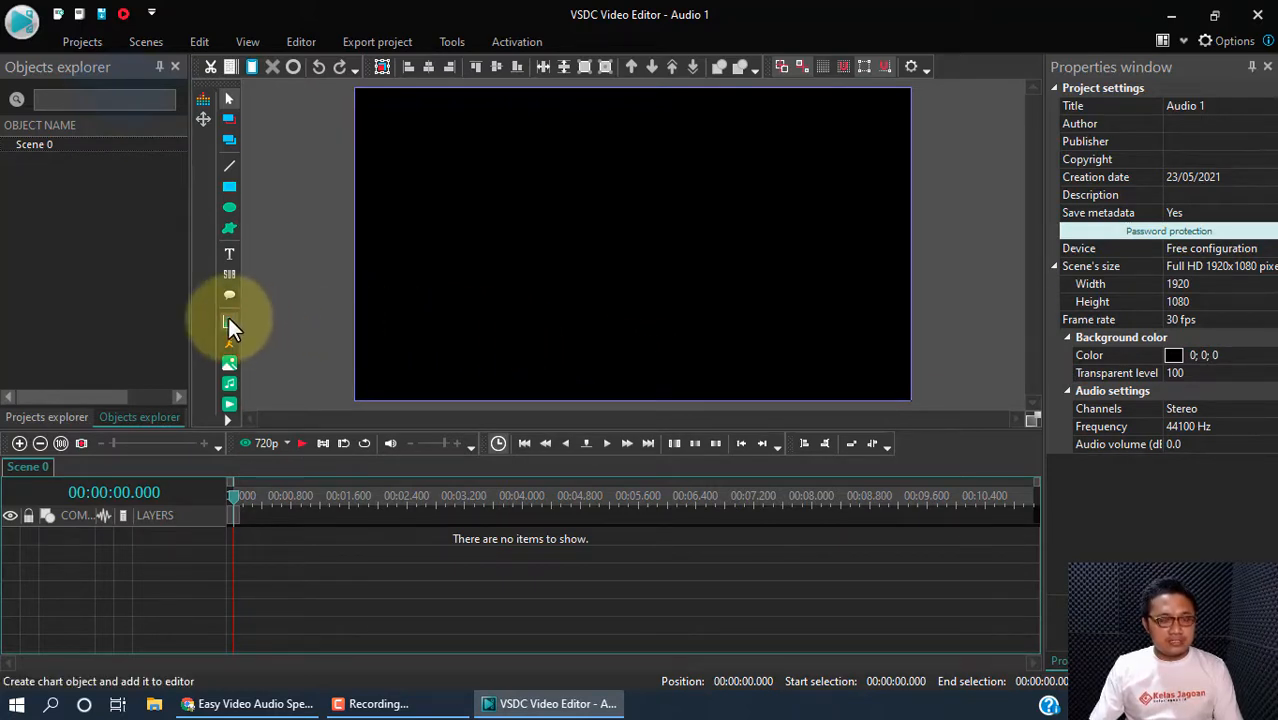
{"action": "left_click", "coordinate": [203, 99]}
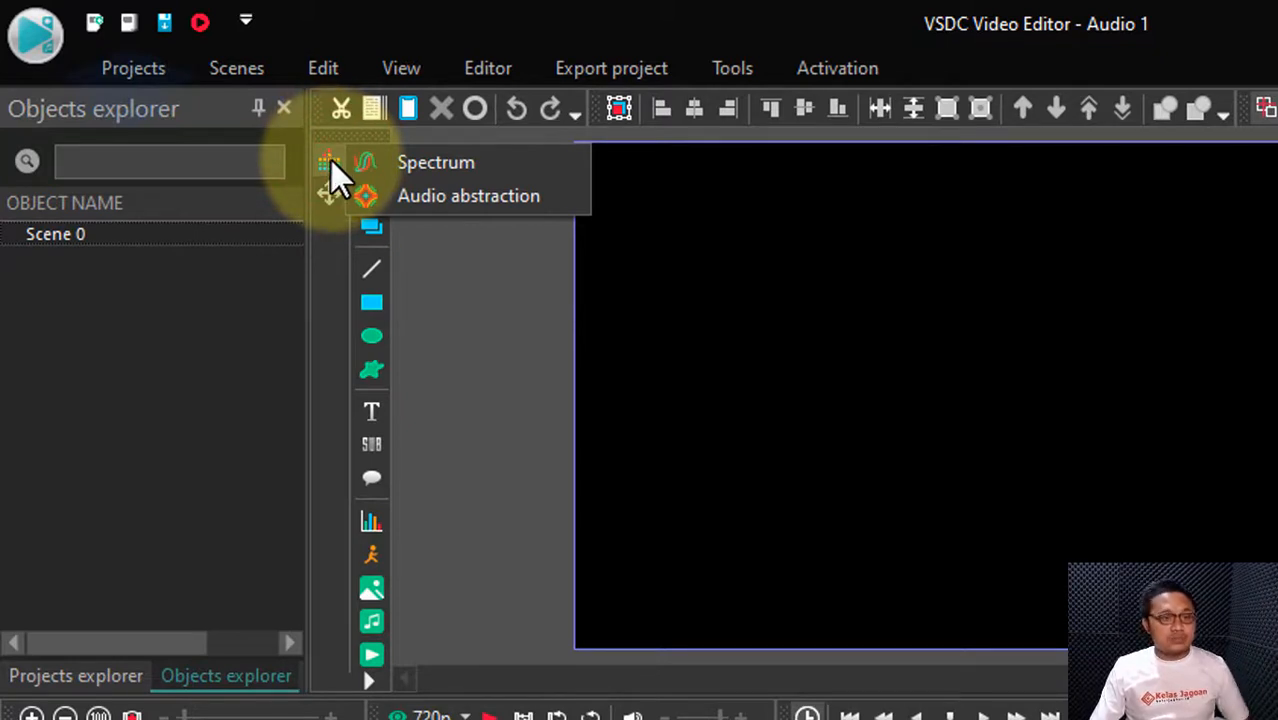
{"action": "left_click", "coordinate": [325, 247]}
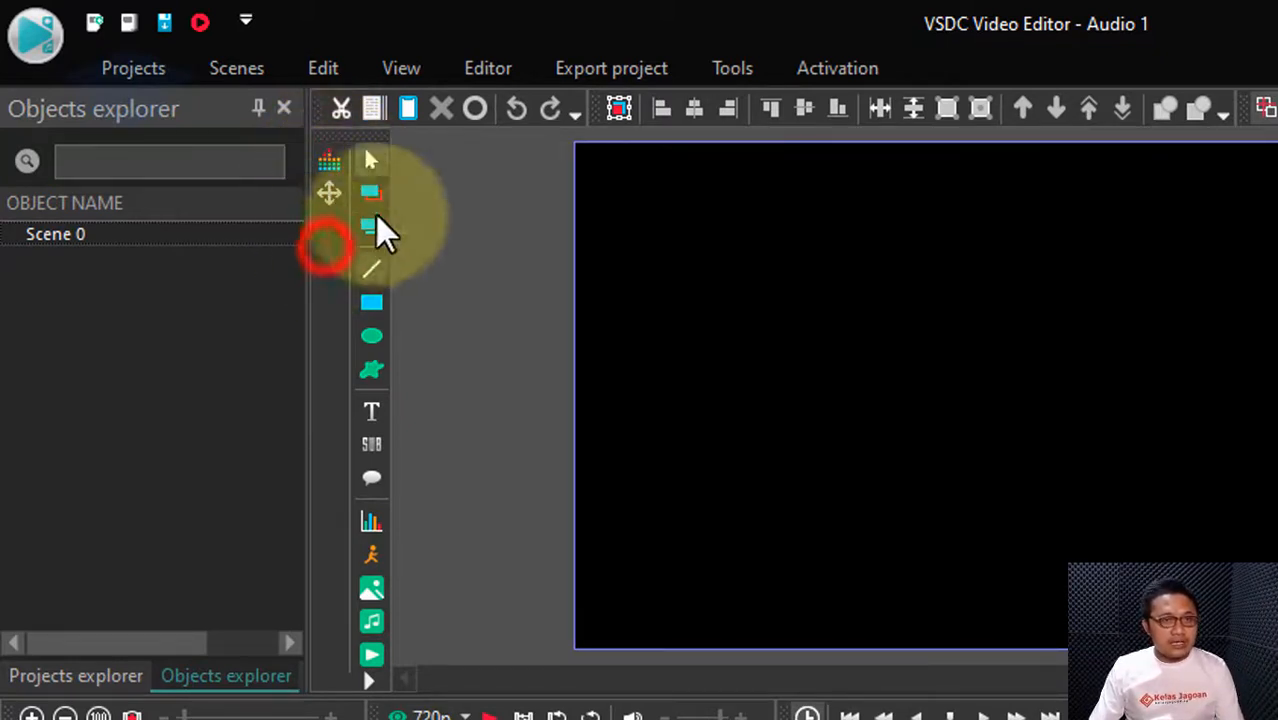
{"action": "left_click", "coordinate": [332, 161]}
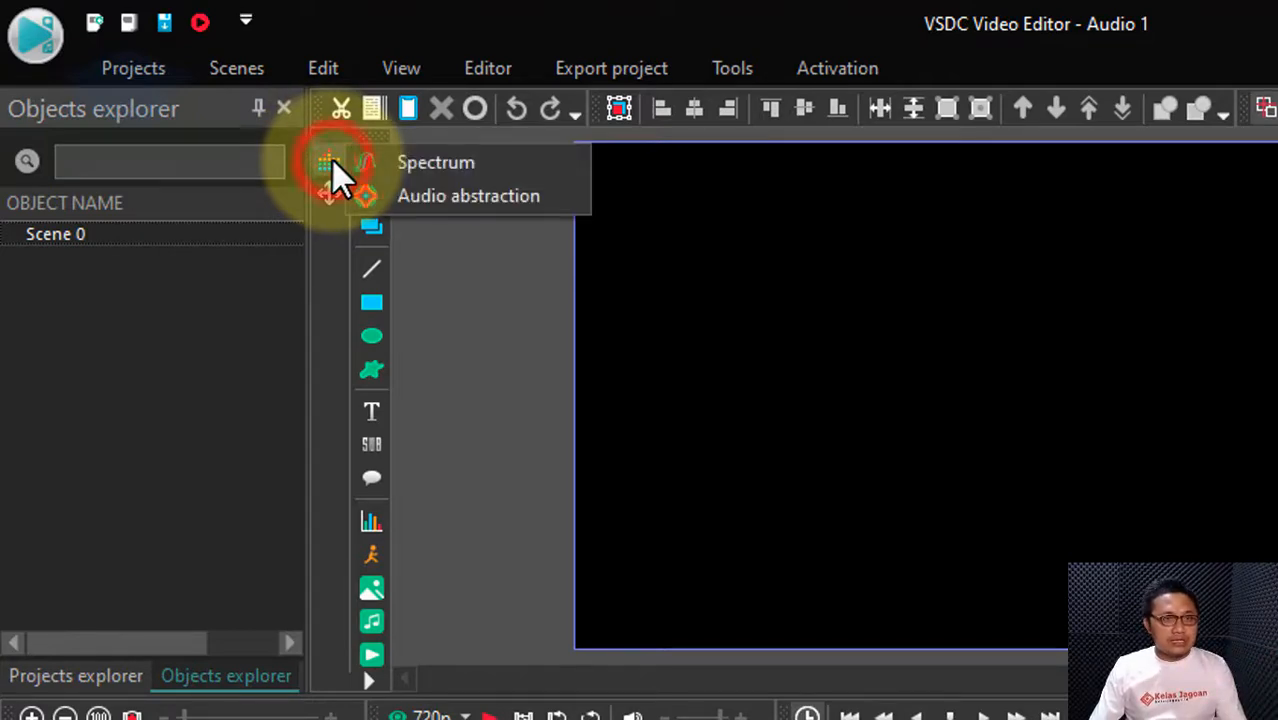
{"action": "left_click", "coordinate": [430, 163]}
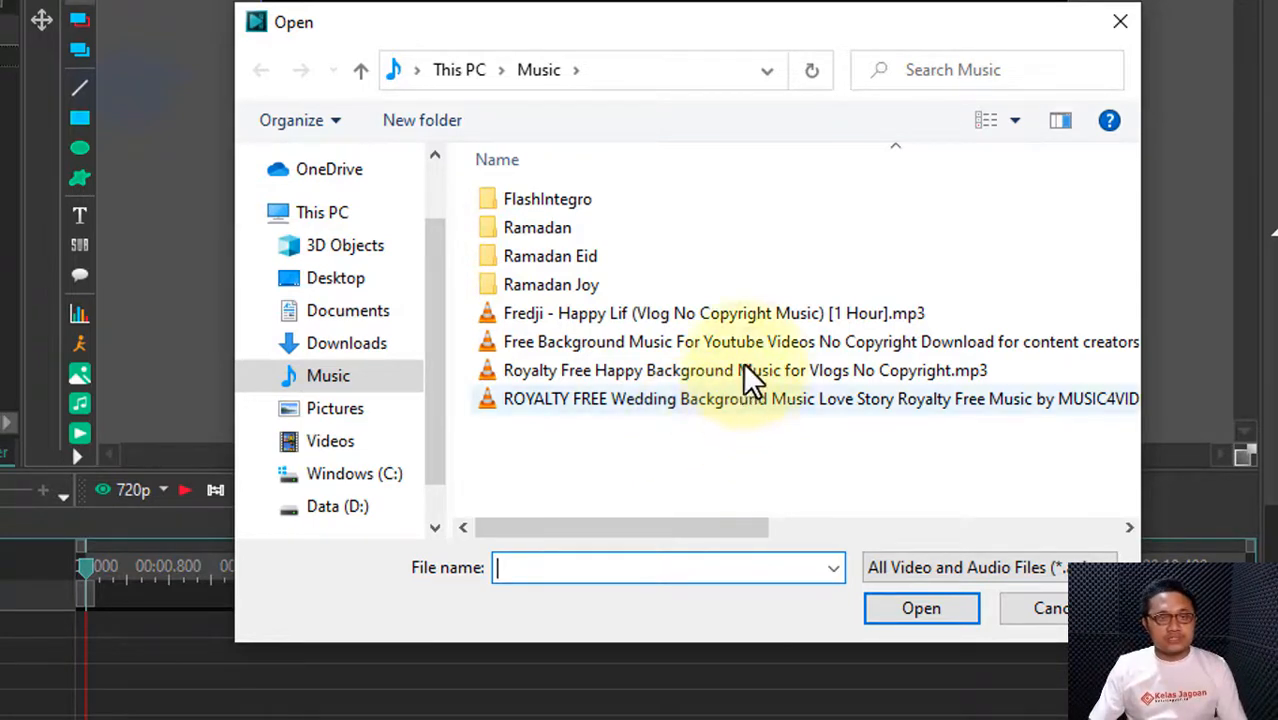
Load Royalty Free Happy Background Music for Vlogs No Copyright.mp3 as the spectrum's audio, positioned from the cursor on a new layer
{"action": "left_click", "coordinate": [631, 314]}
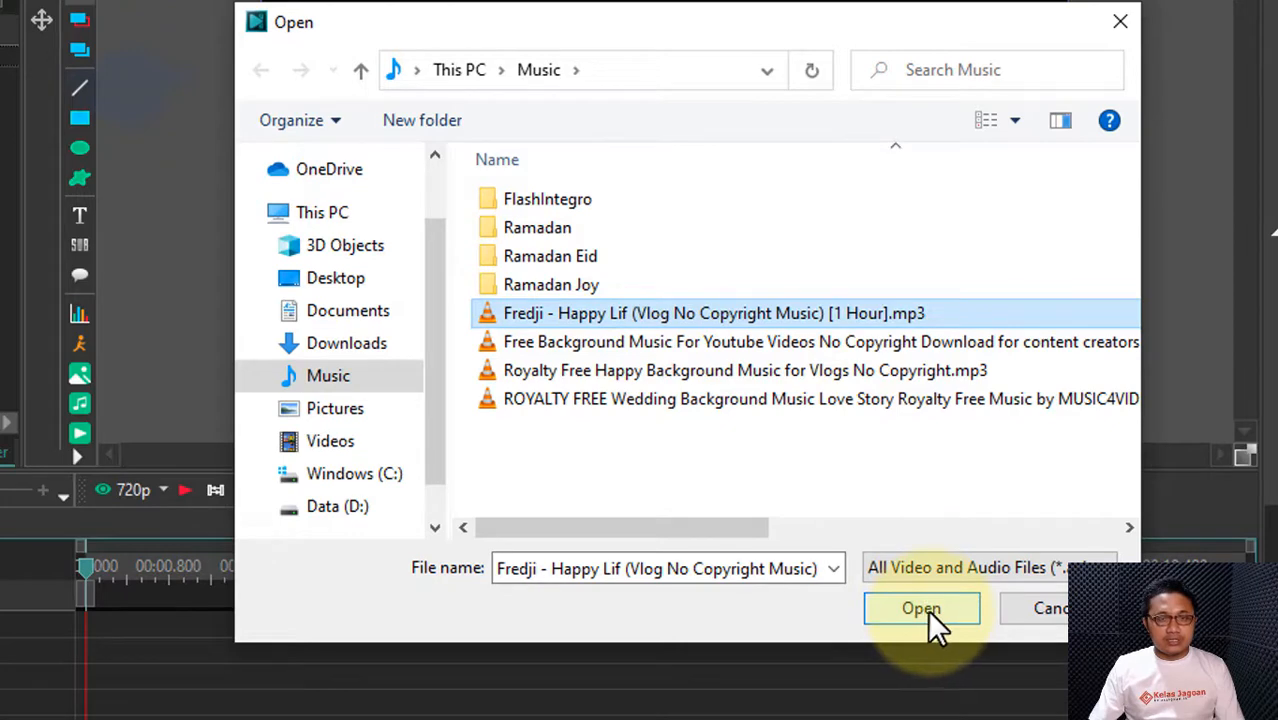
{"action": "left_click", "coordinate": [747, 337]}
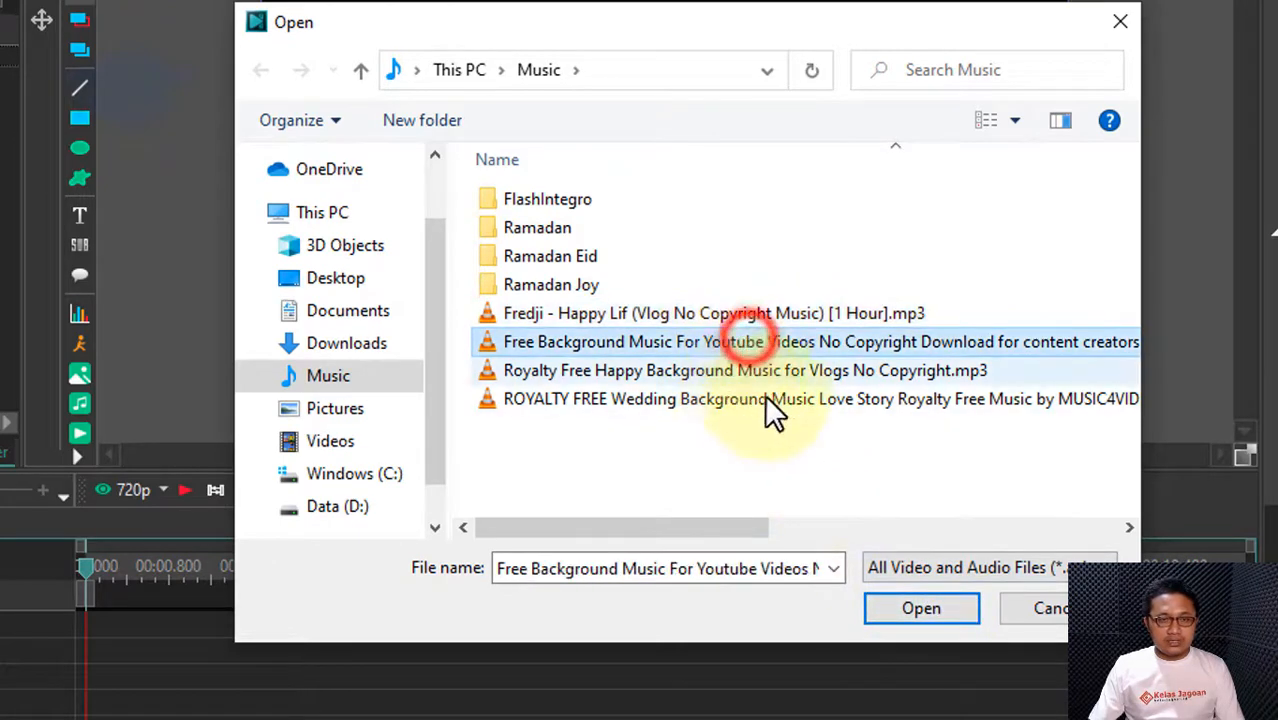
{"action": "left_click", "coordinate": [780, 368]}
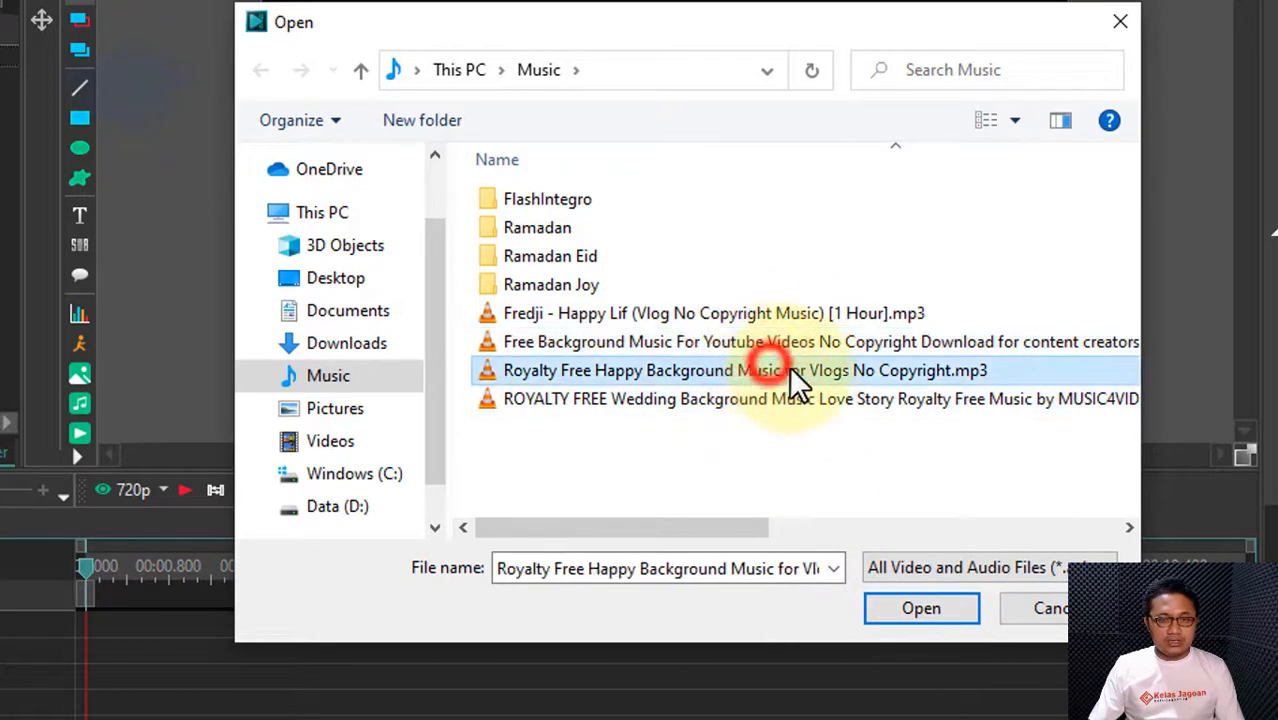
{"action": "left_click", "coordinate": [933, 606]}
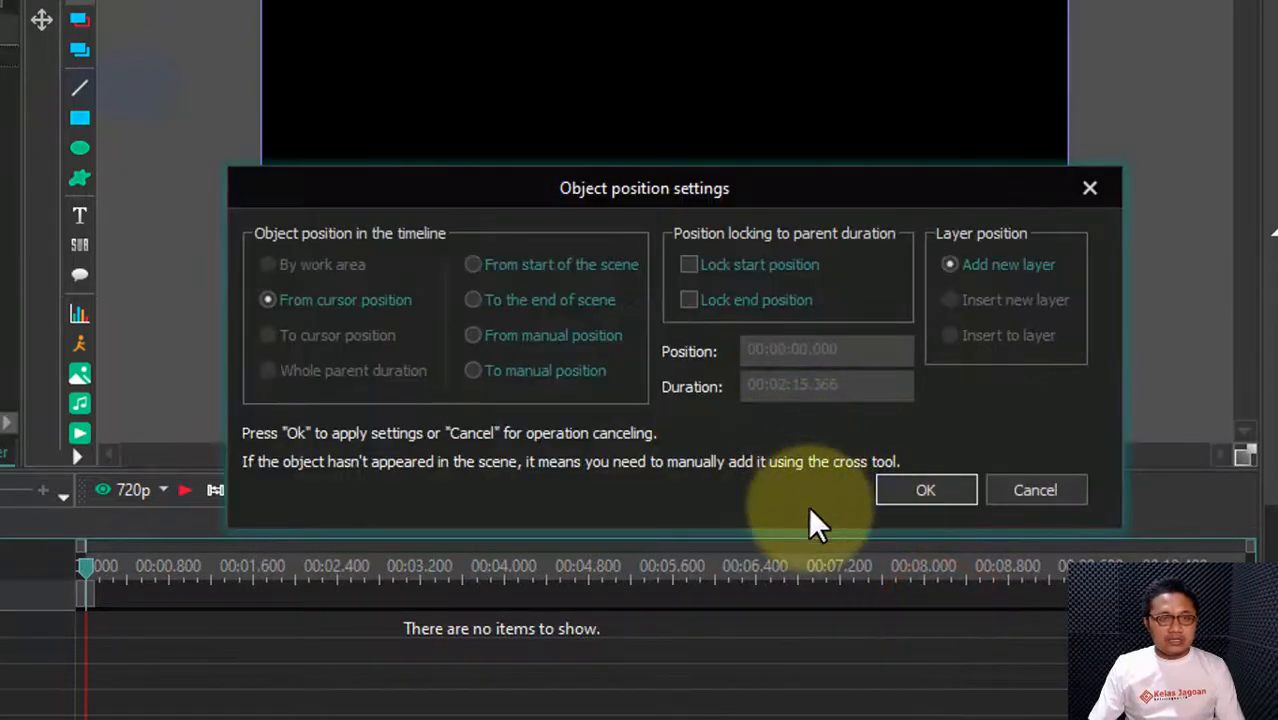
{"action": "left_click", "coordinate": [885, 489]}
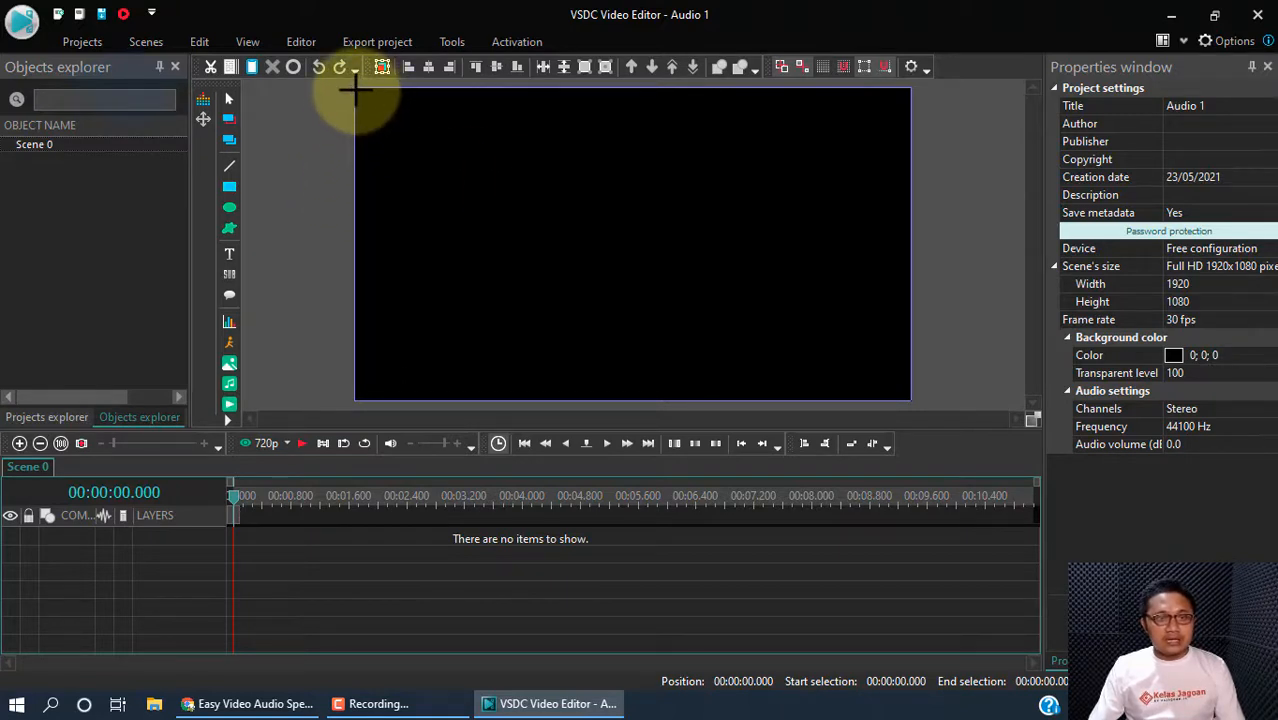
Draw the spectrum object across the whole scene, about 1914 by 1077 pixels, and preview its playback
{"action": "mouse_move", "coordinate": [354, 88]}
{"action": "left_mouse_down"}
{"action": "mouse_move", "coordinate": [571, 277]}
{"action": "mouse_move", "coordinate": [685, 354]}
{"action": "mouse_move", "coordinate": [761, 390]}
{"action": "mouse_move", "coordinate": [910, 401]}
{"action": "left_mouse_up"}
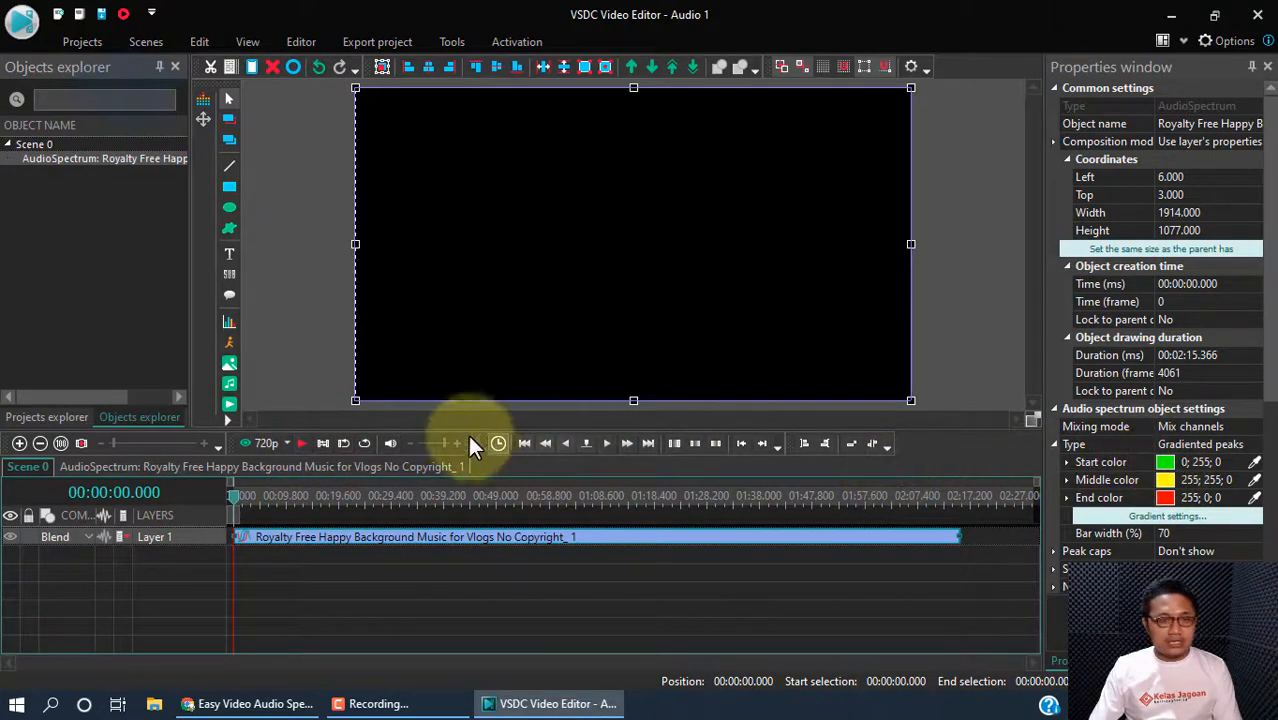
{"action": "left_click", "coordinate": [300, 444]}
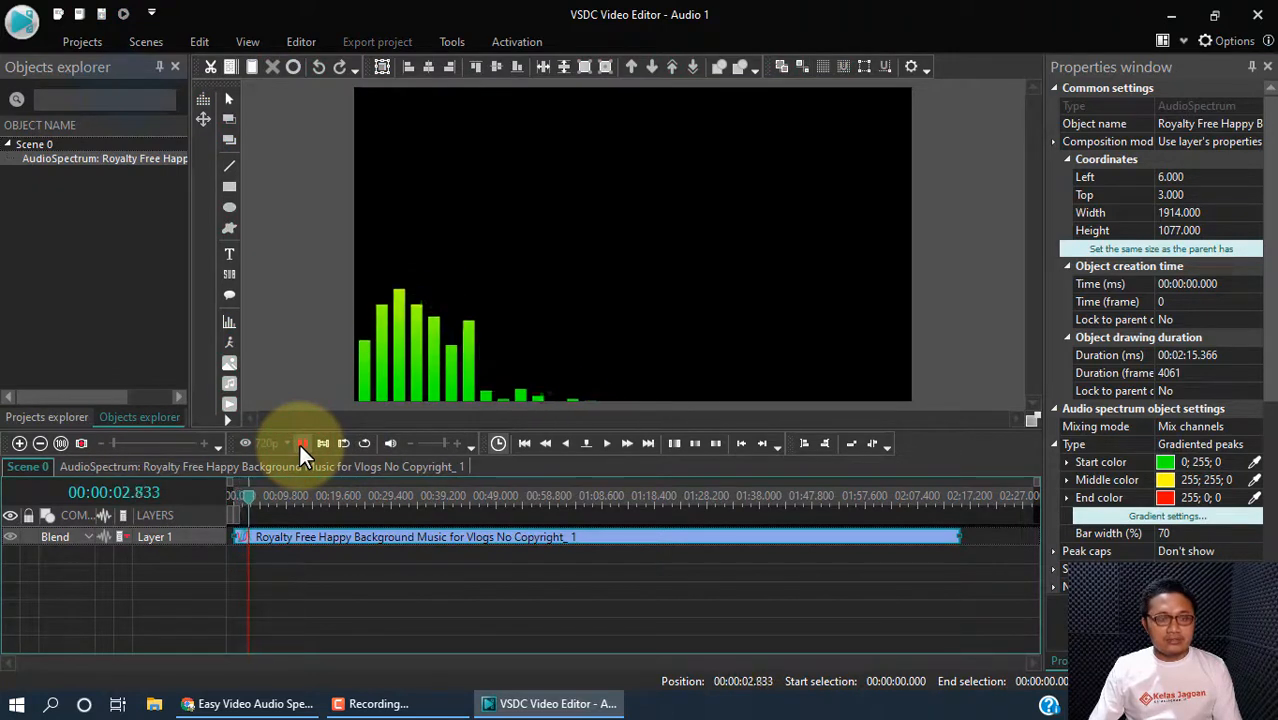
{"action": "left_click", "coordinate": [524, 366]}
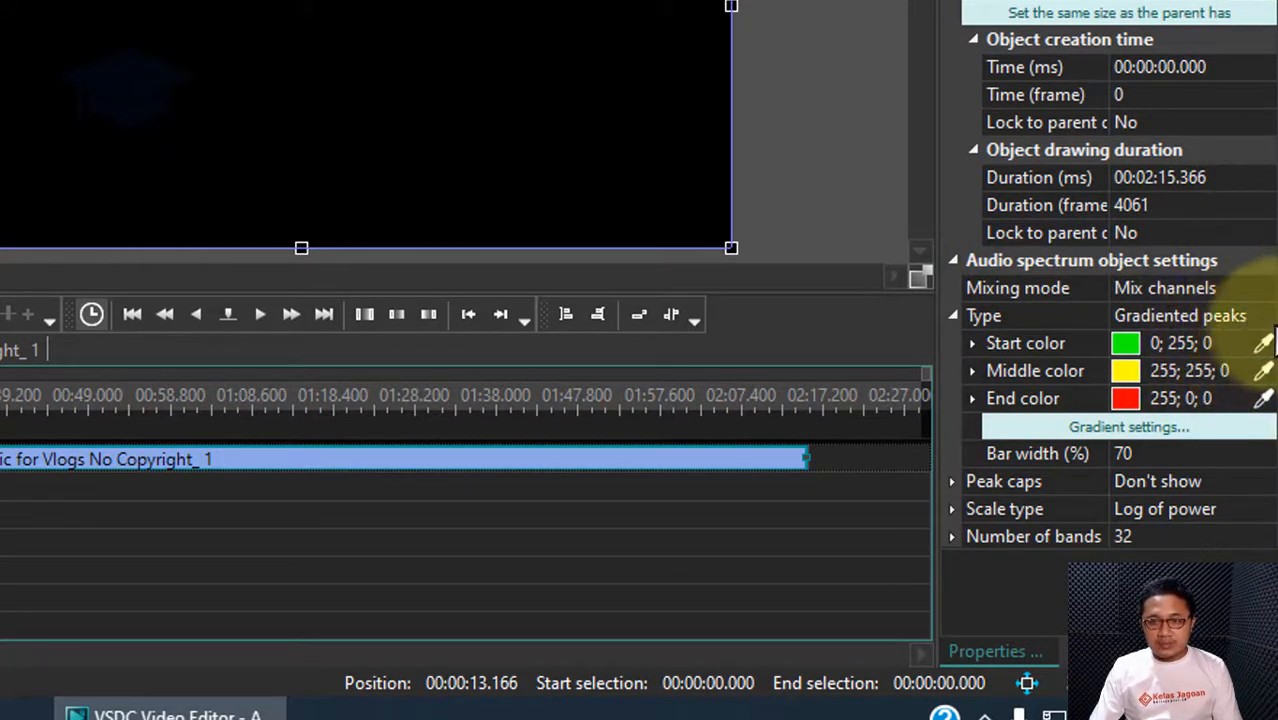
Set the audio spectrum's type to Peaks and preview the playback
{"action": "left_click", "coordinate": [1262, 318]}
{"action": "left_click", "coordinate": [1262, 316]}
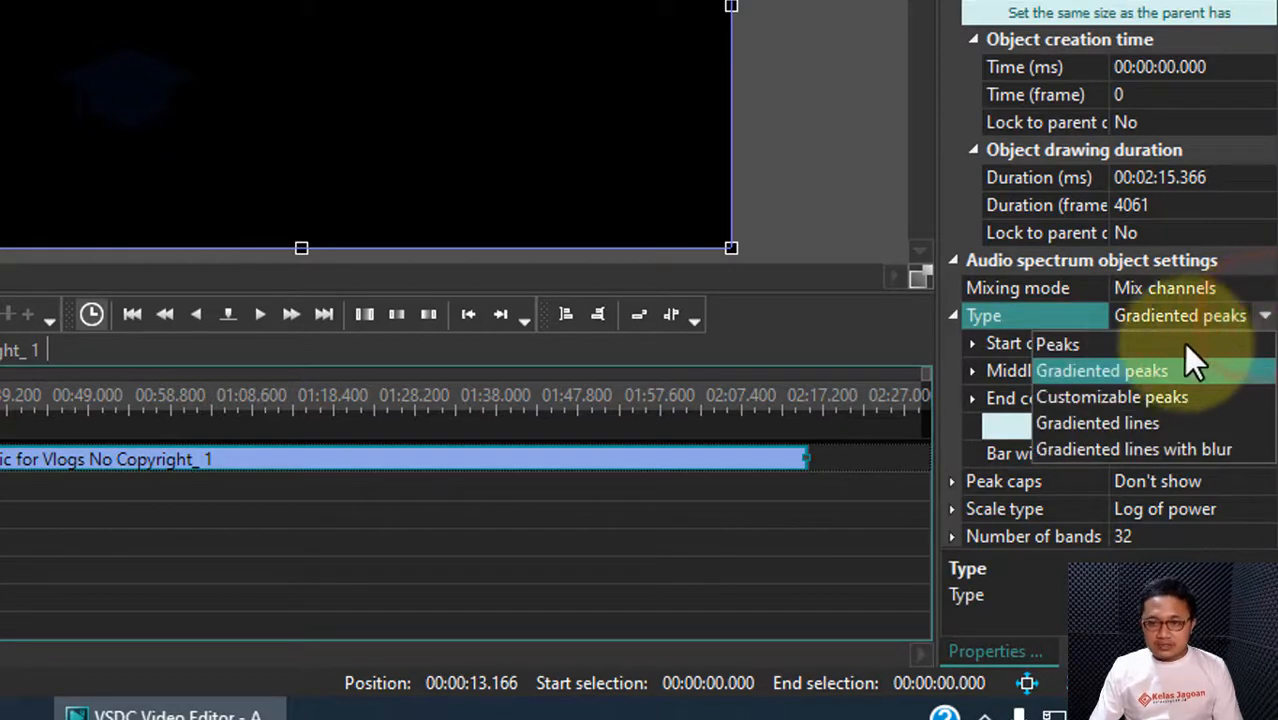
{"action": "left_click", "coordinate": [1076, 340]}
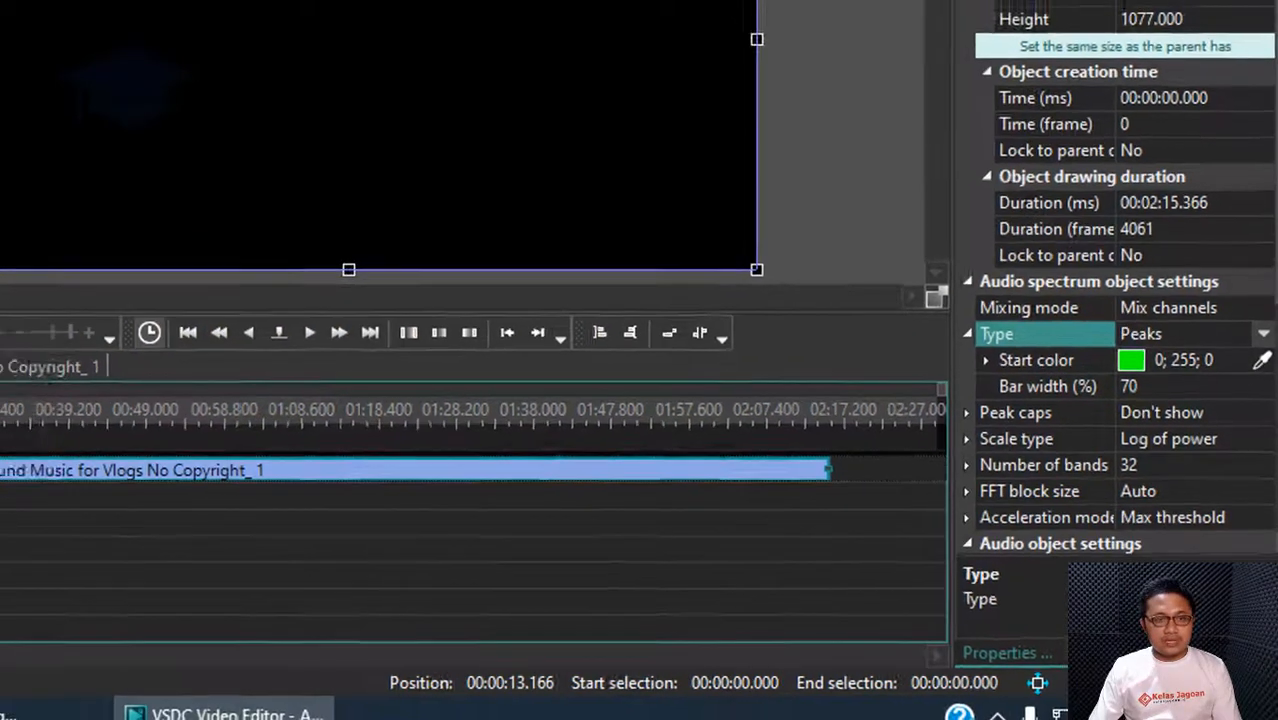
{"action": "left_click", "coordinate": [243, 428]}
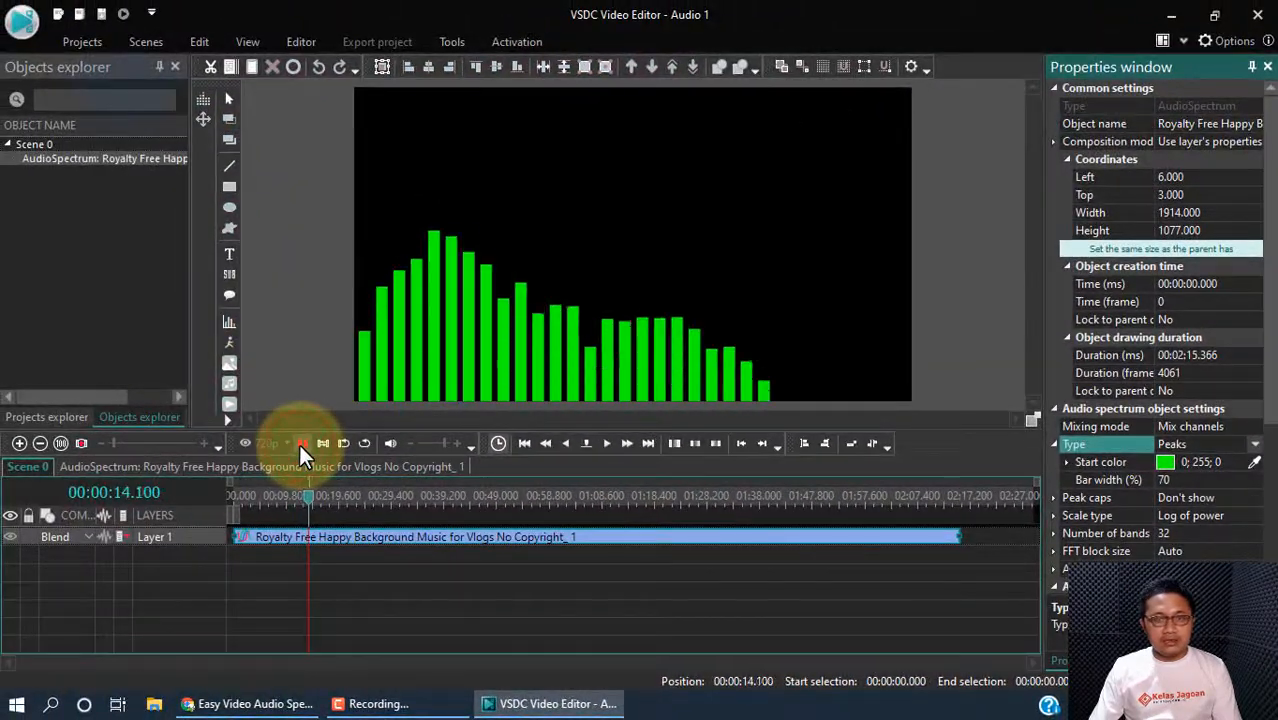
{"action": "left_click", "coordinate": [617, 348]}
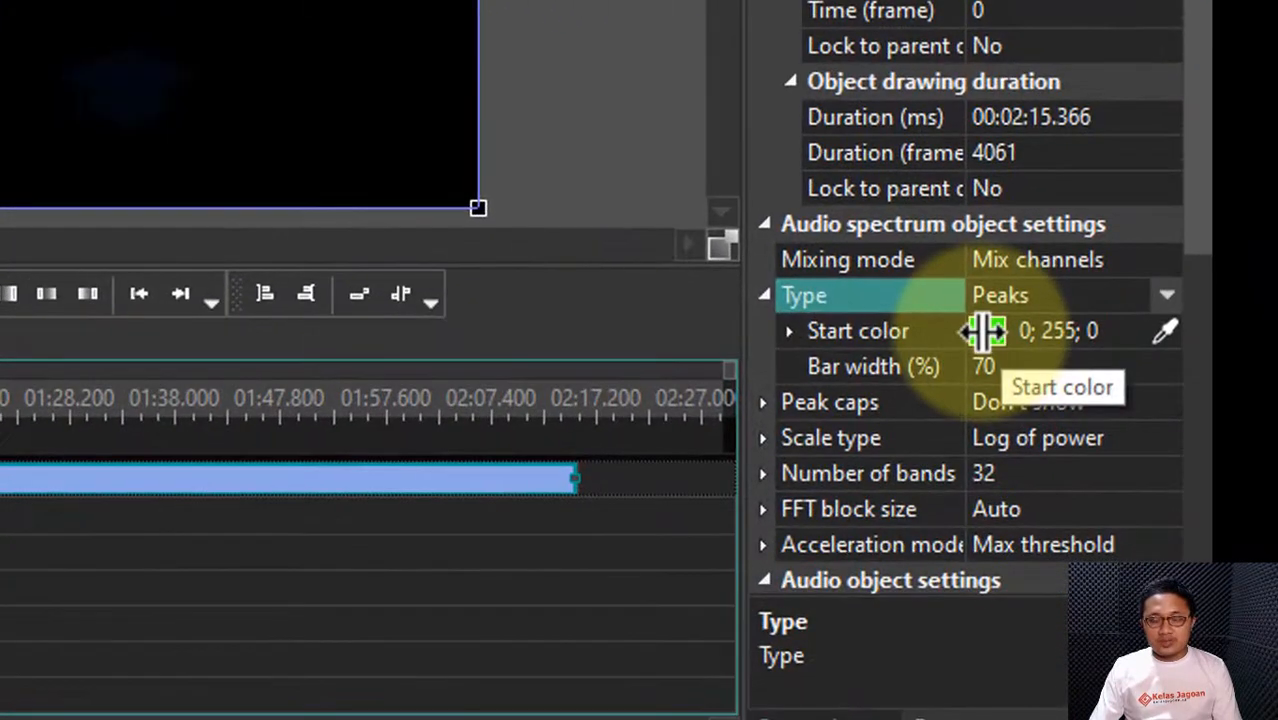
Set the audio spectrum's start color to white (#FFFFFF) and preview the playback
{"action": "left_click", "coordinate": [1135, 335]}
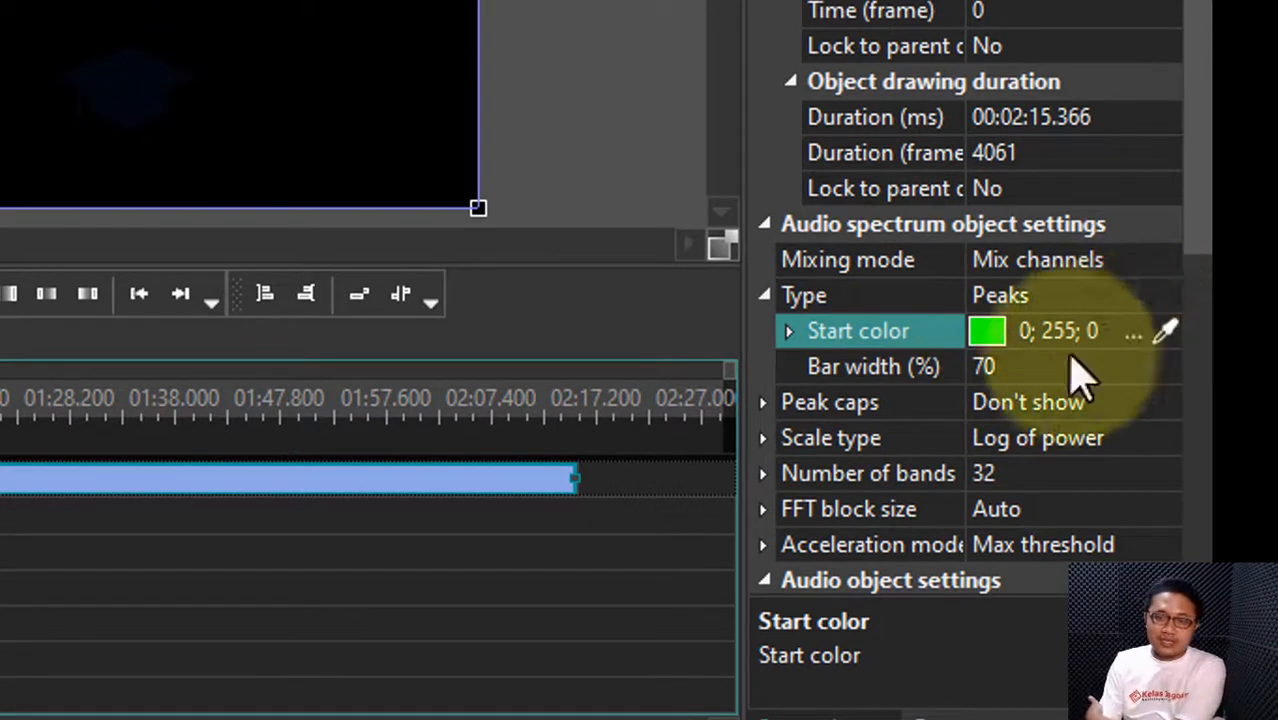
{"action": "left_click", "coordinate": [1110, 290]}
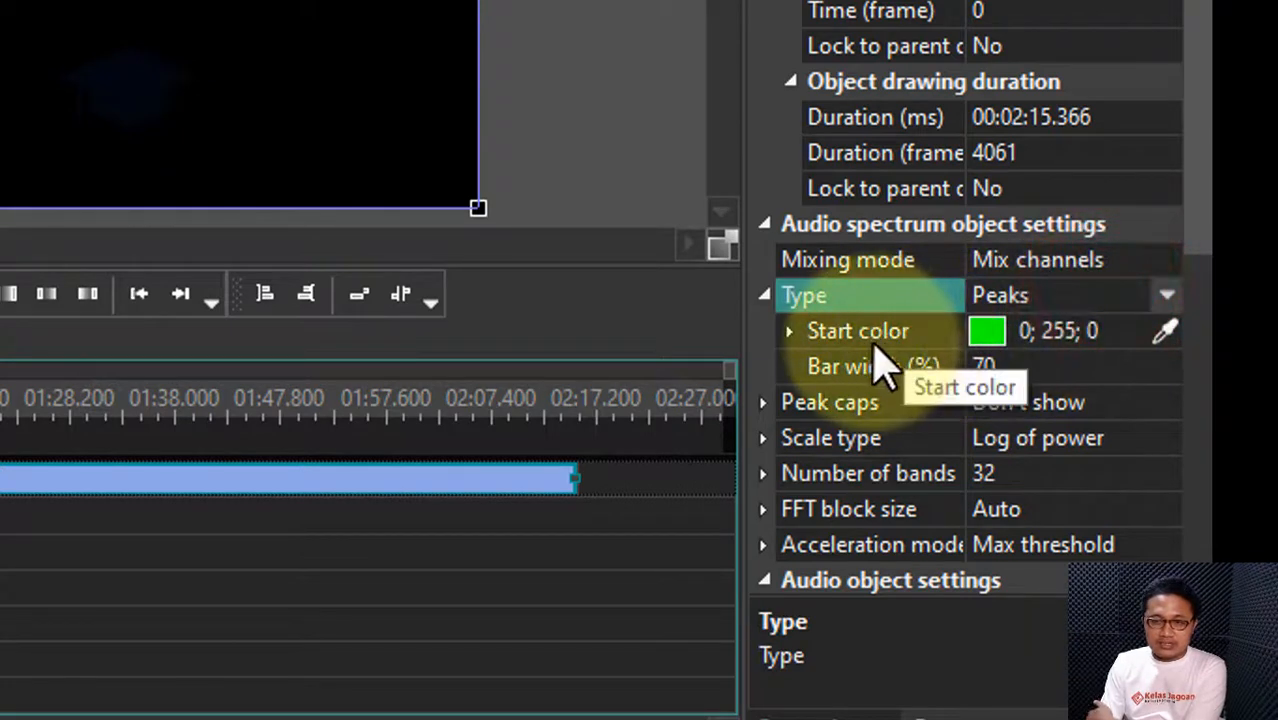
{"action": "left_click", "coordinate": [1105, 330]}
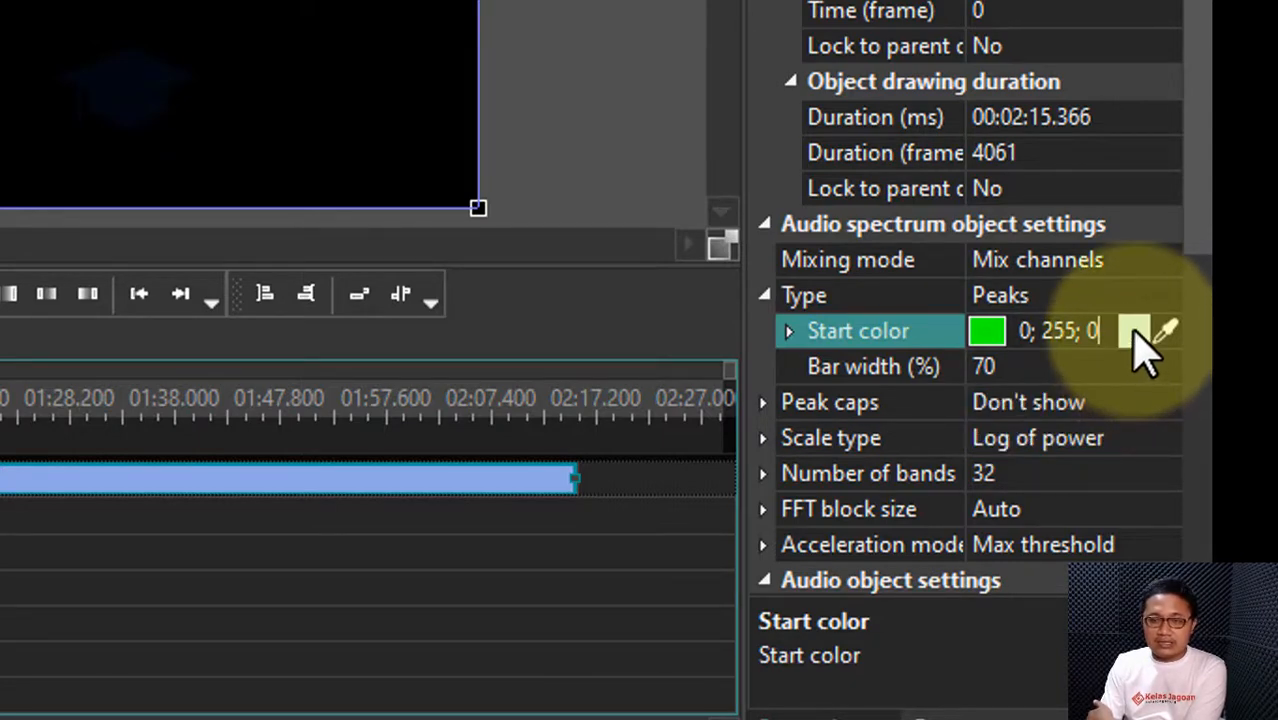
{"action": "left_click", "coordinate": [1135, 333]}
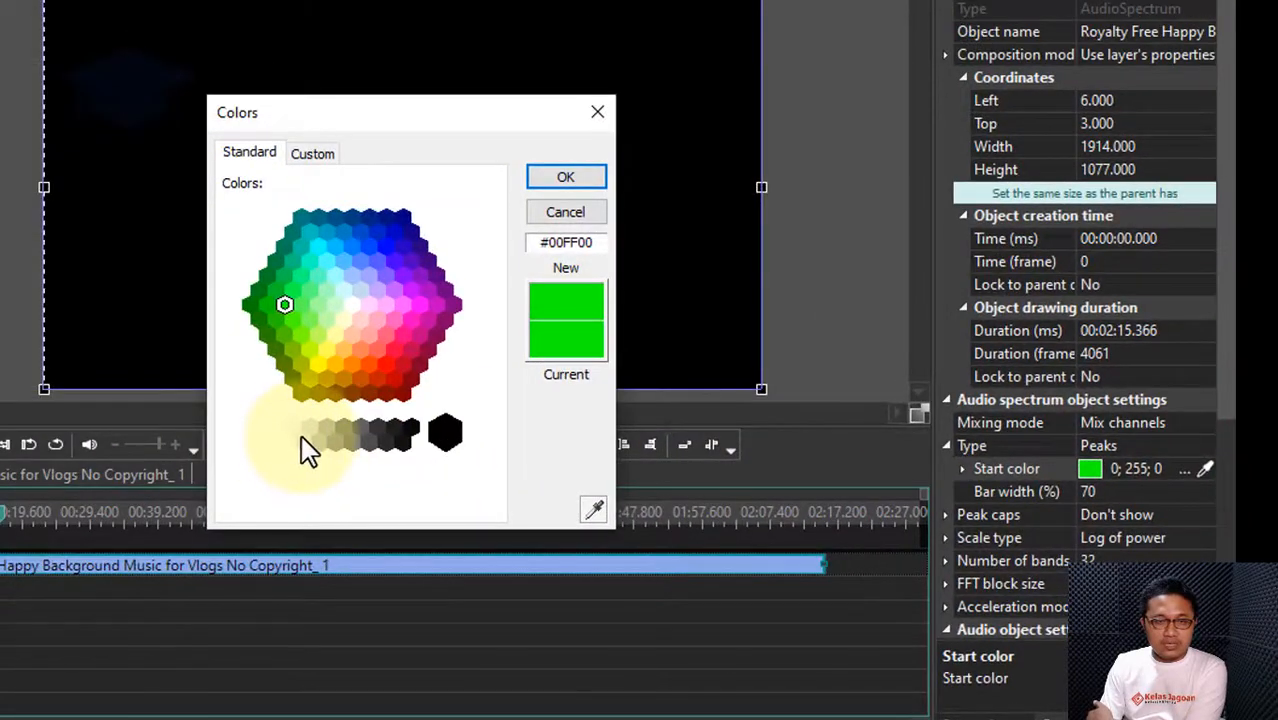
{"action": "left_click", "coordinate": [303, 434]}
{"action": "left_click", "coordinate": [262, 446]}
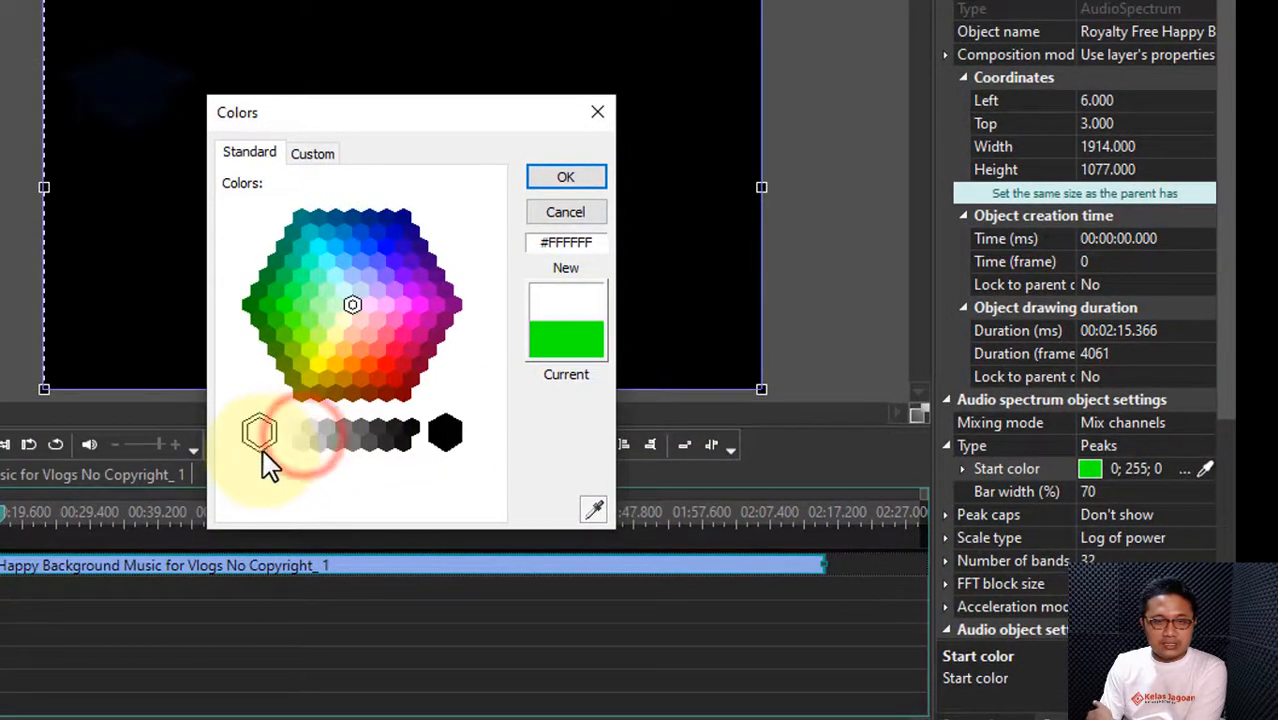
{"action": "left_click", "coordinate": [298, 440]}
{"action": "left_click", "coordinate": [264, 446]}
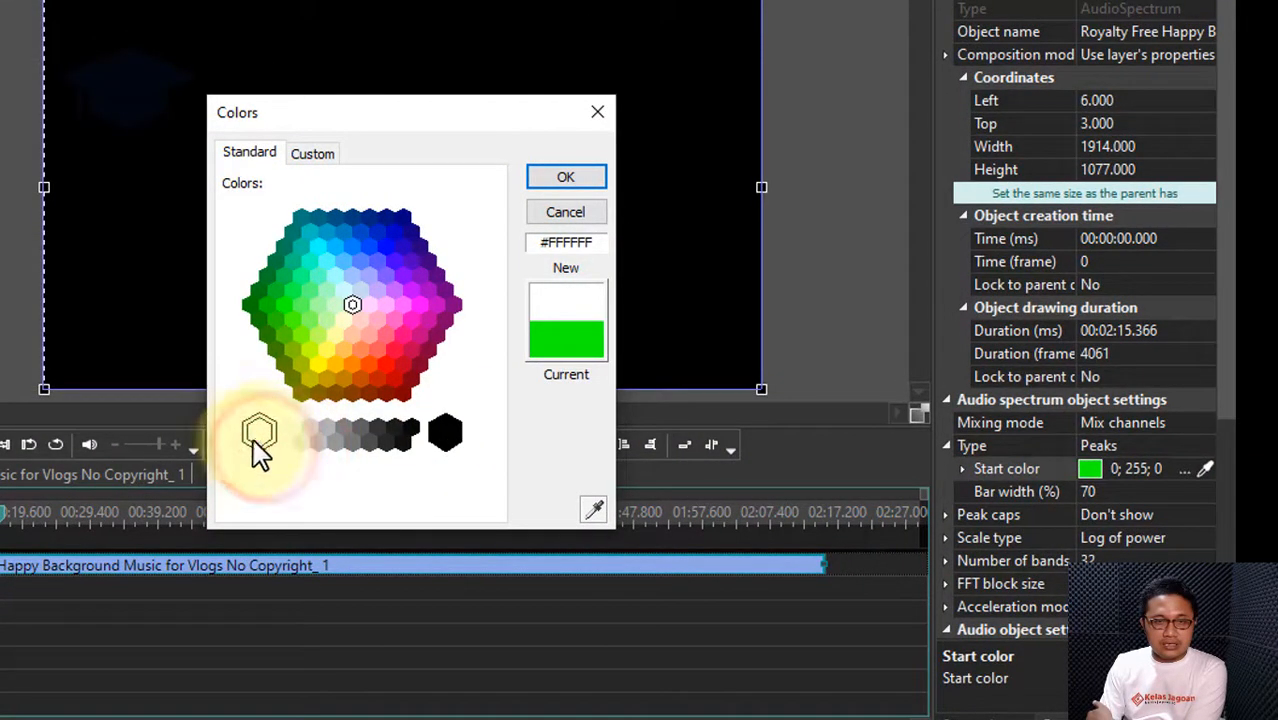
{"action": "left_click", "coordinate": [258, 452]}
{"action": "left_click", "coordinate": [265, 447]}
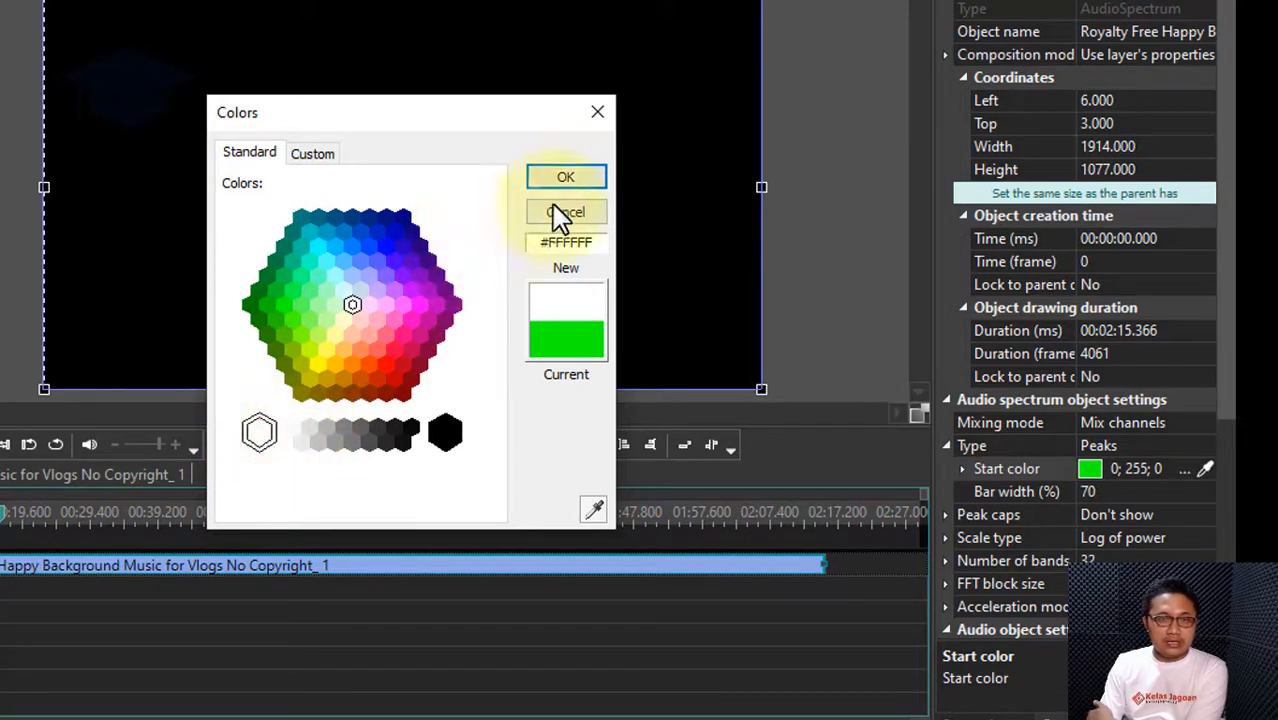
{"action": "left_click", "coordinate": [570, 177]}
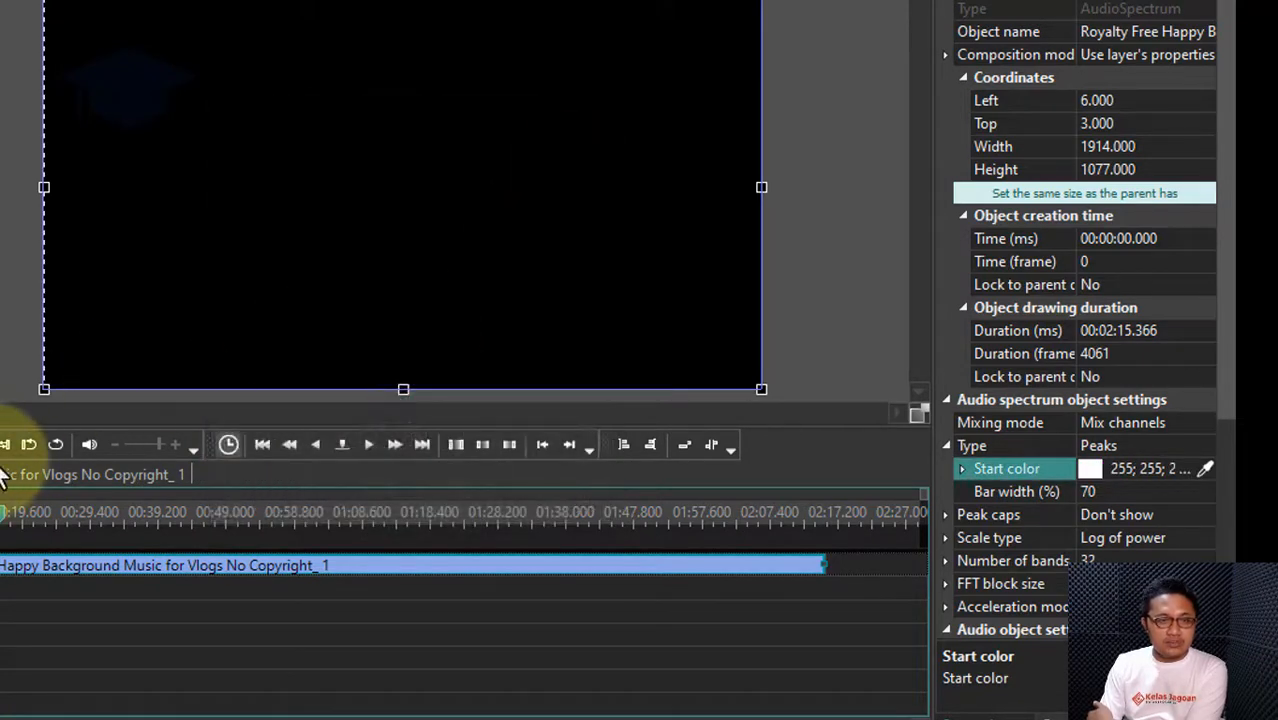
{"action": "key", "text": "space"}
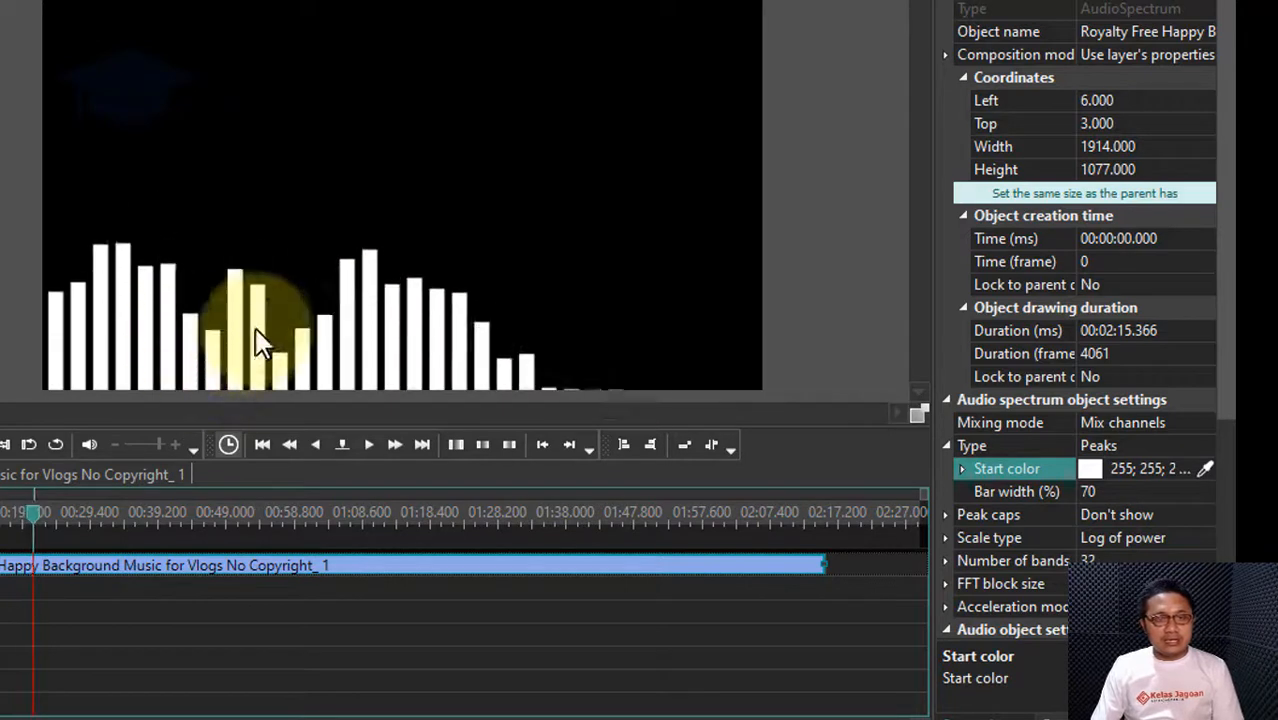
{"action": "left_click", "coordinate": [313, 292]}
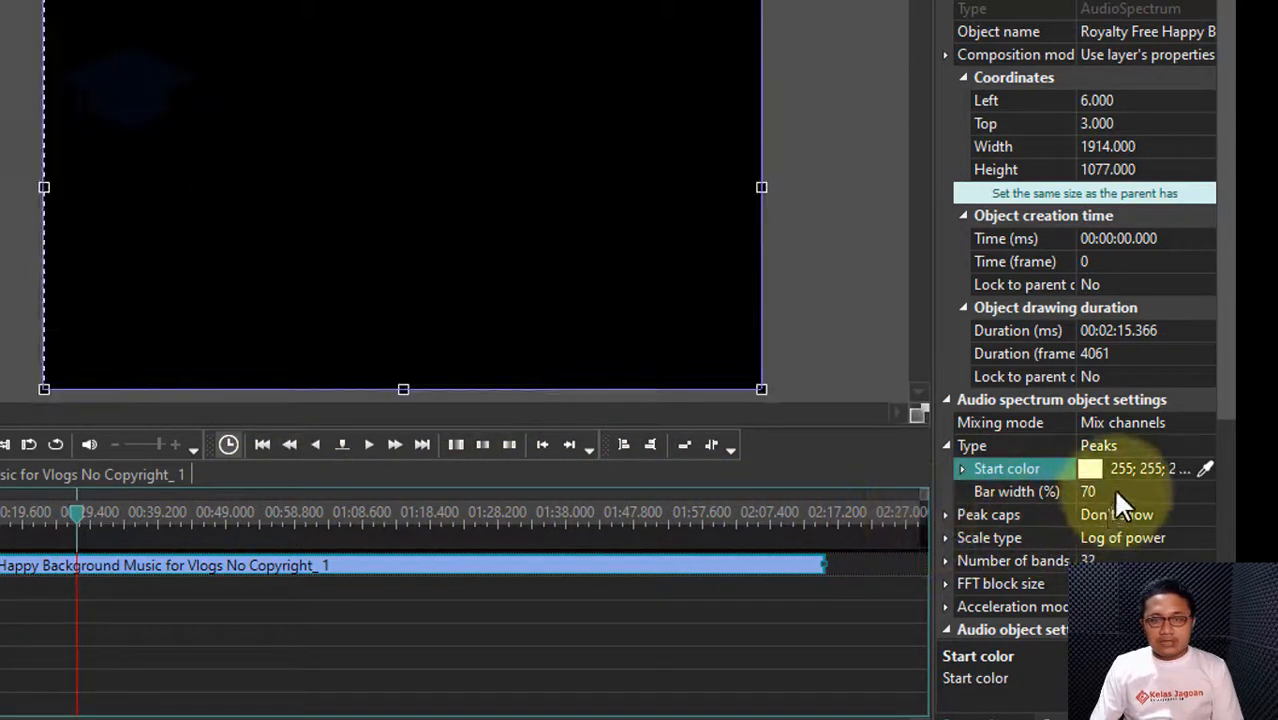
Try the Customizable peaks type on the audio spectrum and preview the playback
{"action": "left_click", "coordinate": [1203, 449]}
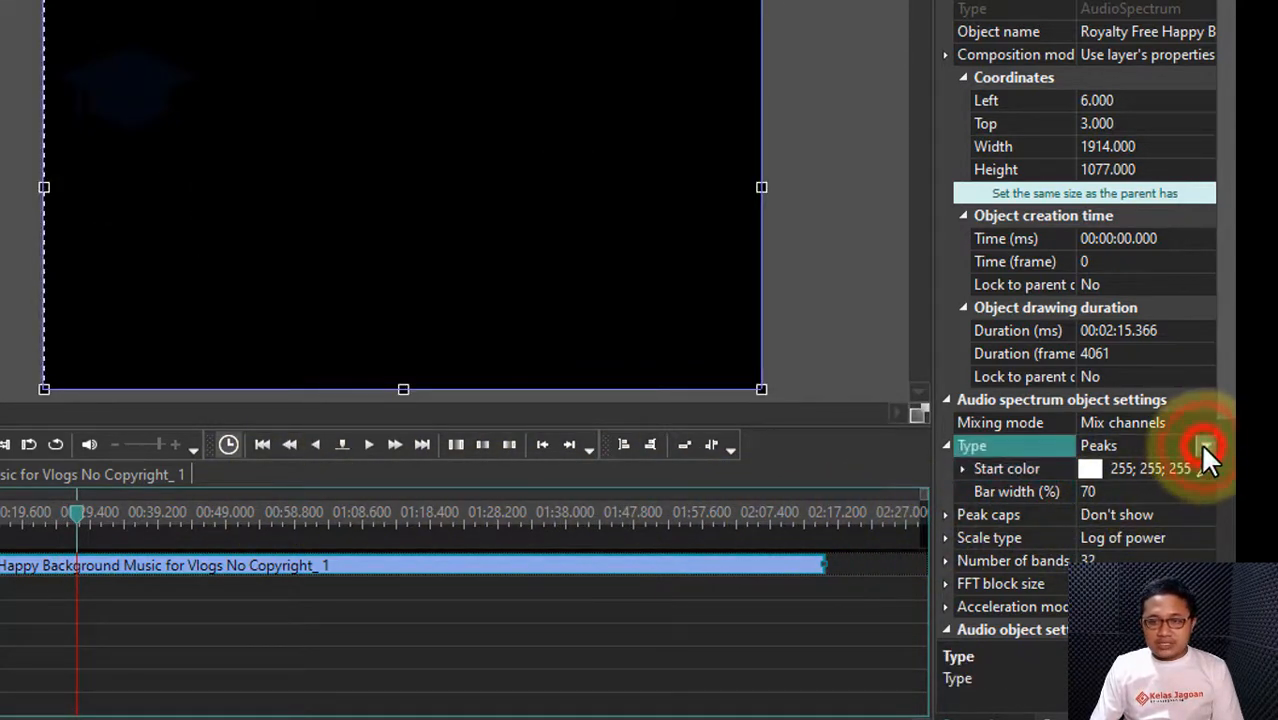
{"action": "left_click", "coordinate": [1202, 450]}
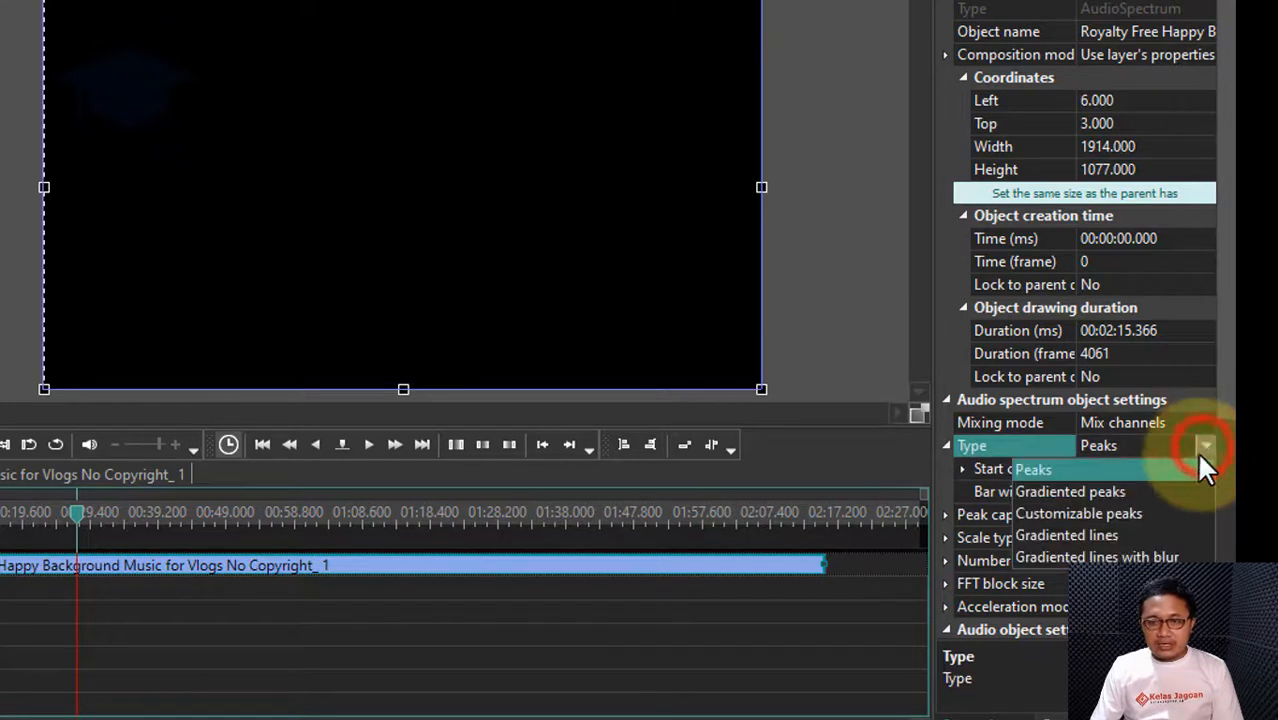
{"action": "left_click", "coordinate": [1121, 512]}
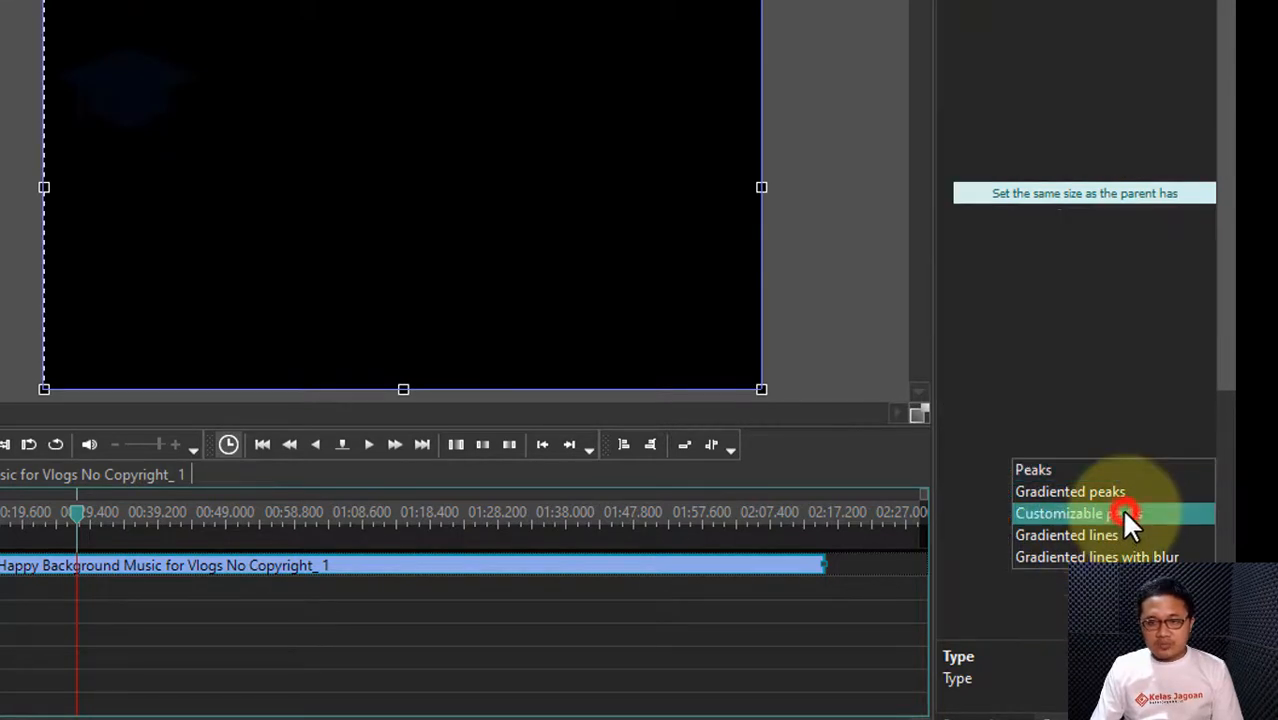
{"action": "key", "text": "space"}
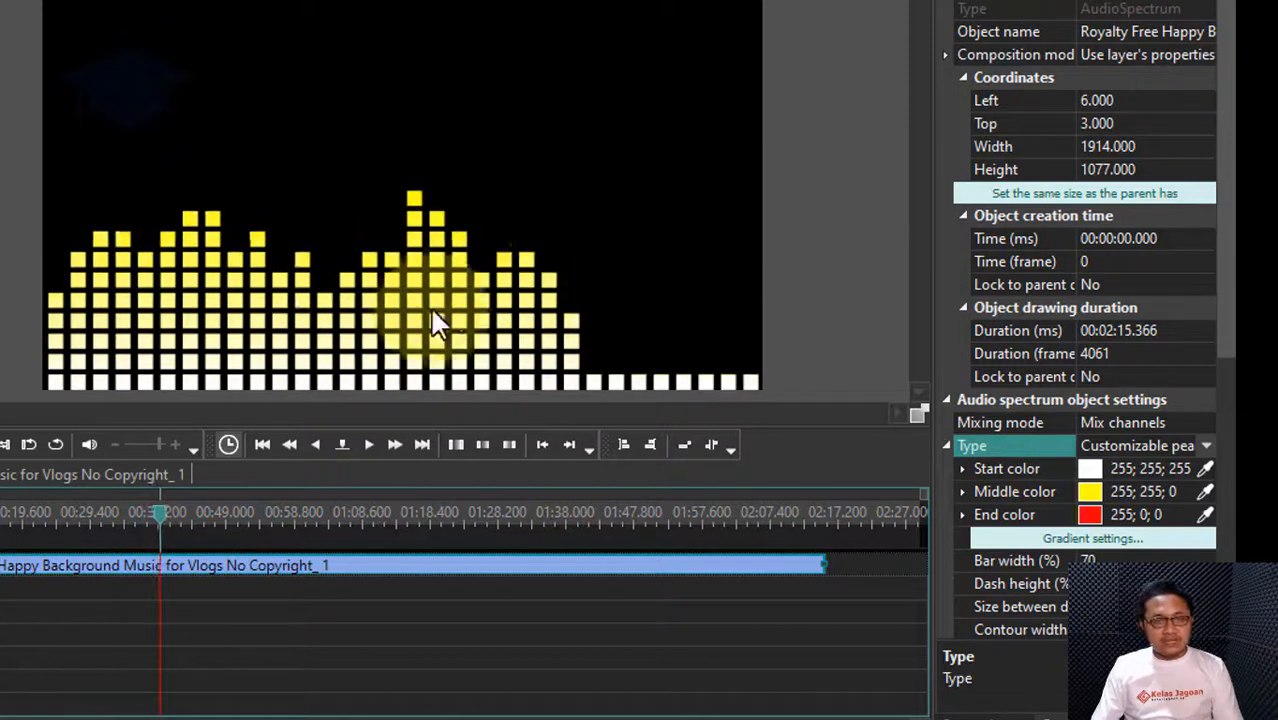
{"action": "key", "text": "space"}
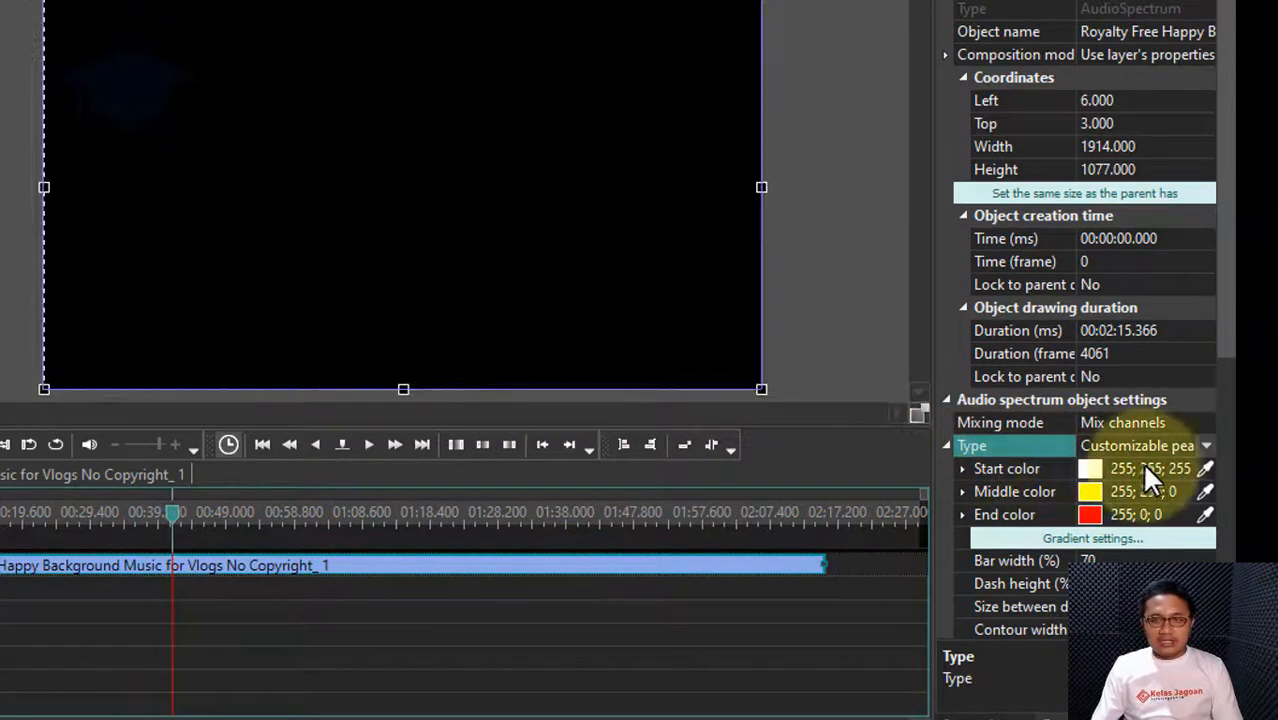
Try the Gradiented lines type on the audio spectrum and preview the playback
{"action": "left_click", "coordinate": [1206, 446]}
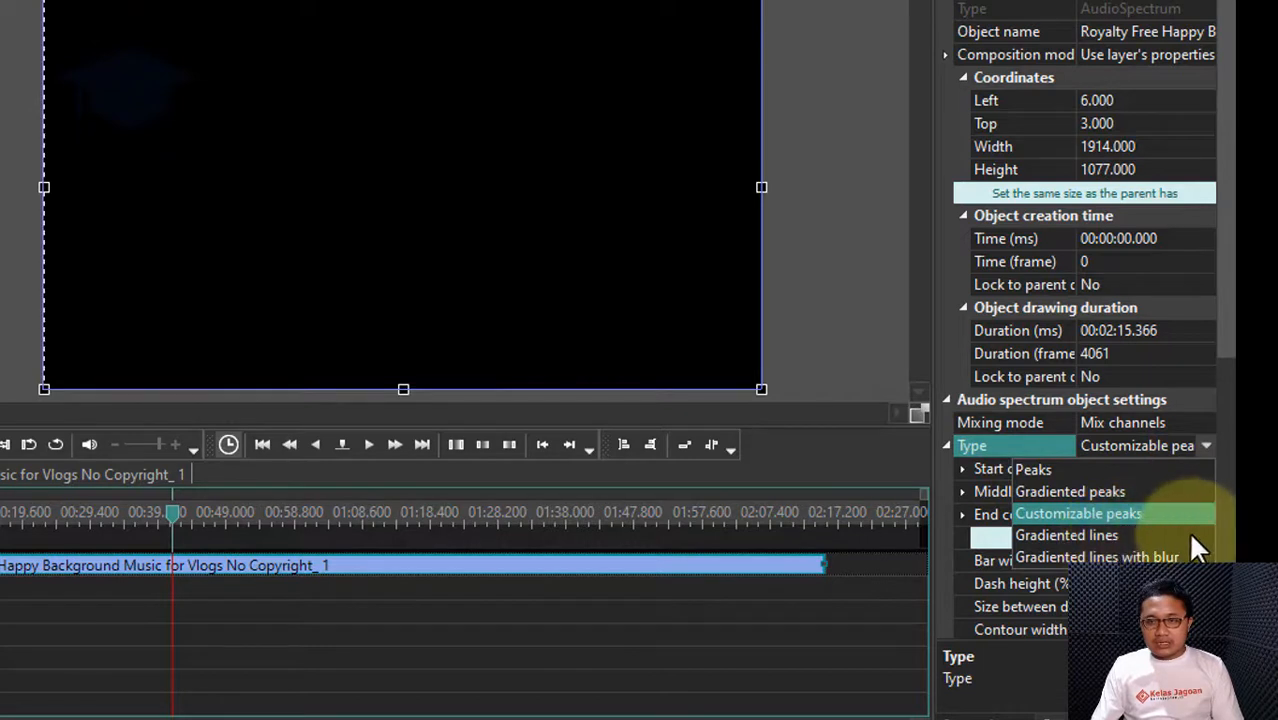
{"action": "left_click", "coordinate": [1110, 535]}
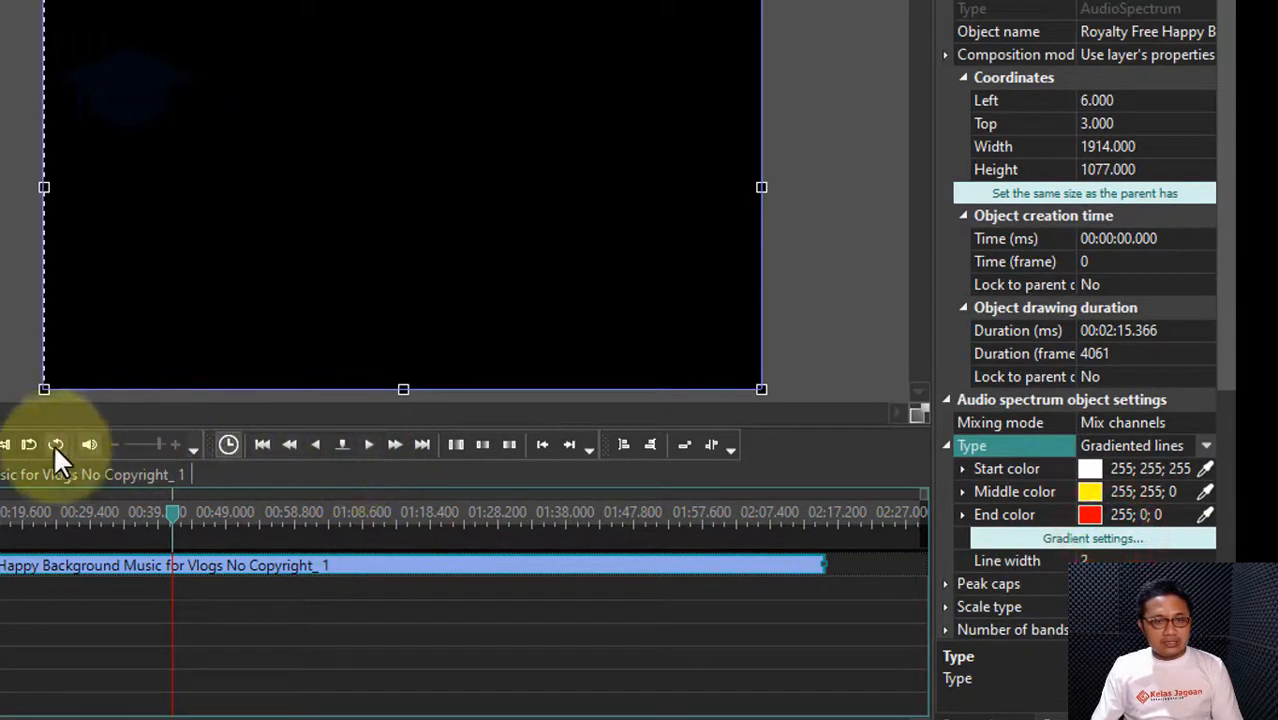
{"action": "key", "text": "space"}
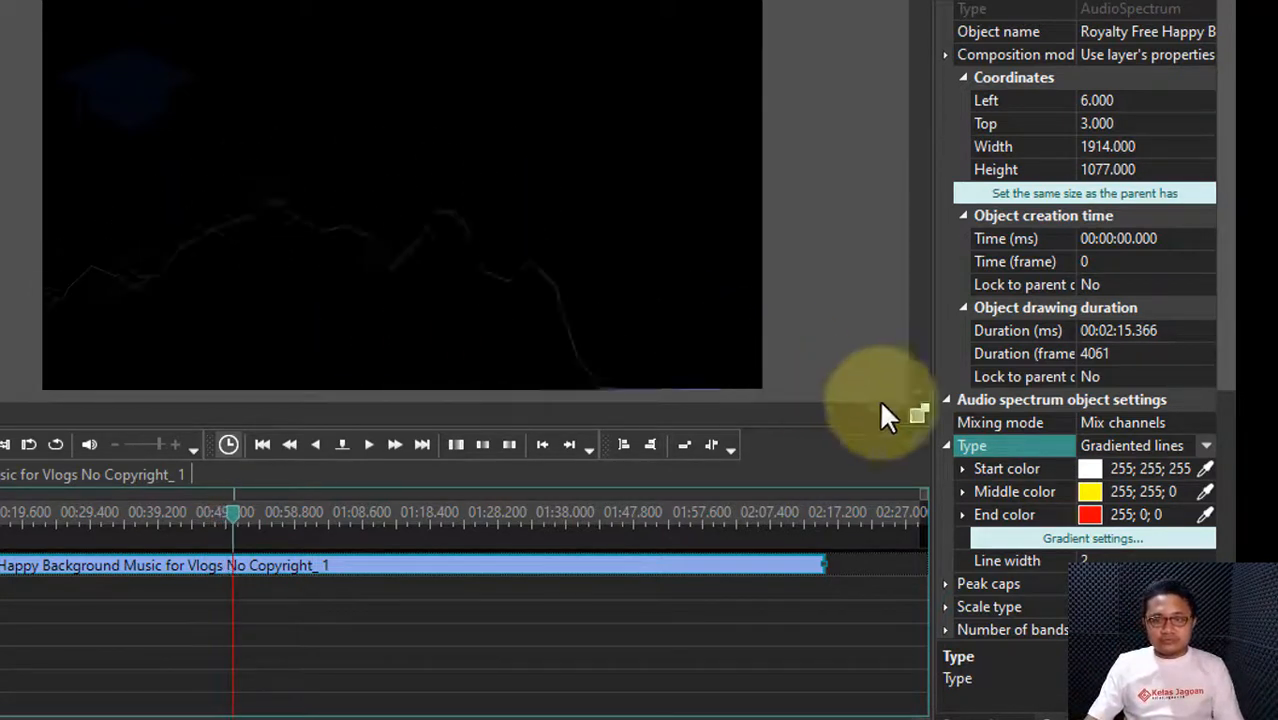
{"action": "key", "text": "space"}
Set the audio spectrum's type back to Peaks and preview the white bars in playback
{"action": "left_click", "coordinate": [1204, 446]}
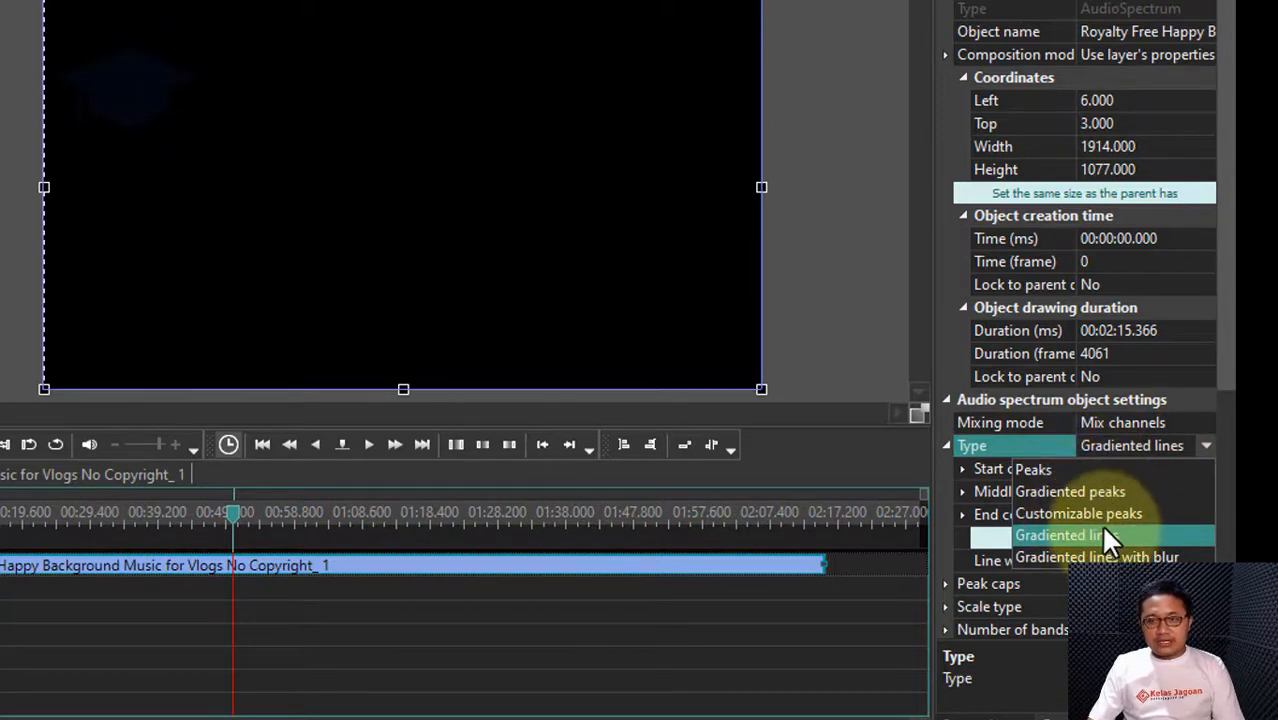
{"action": "left_click", "coordinate": [1076, 470]}
{"action": "key", "text": "space"}
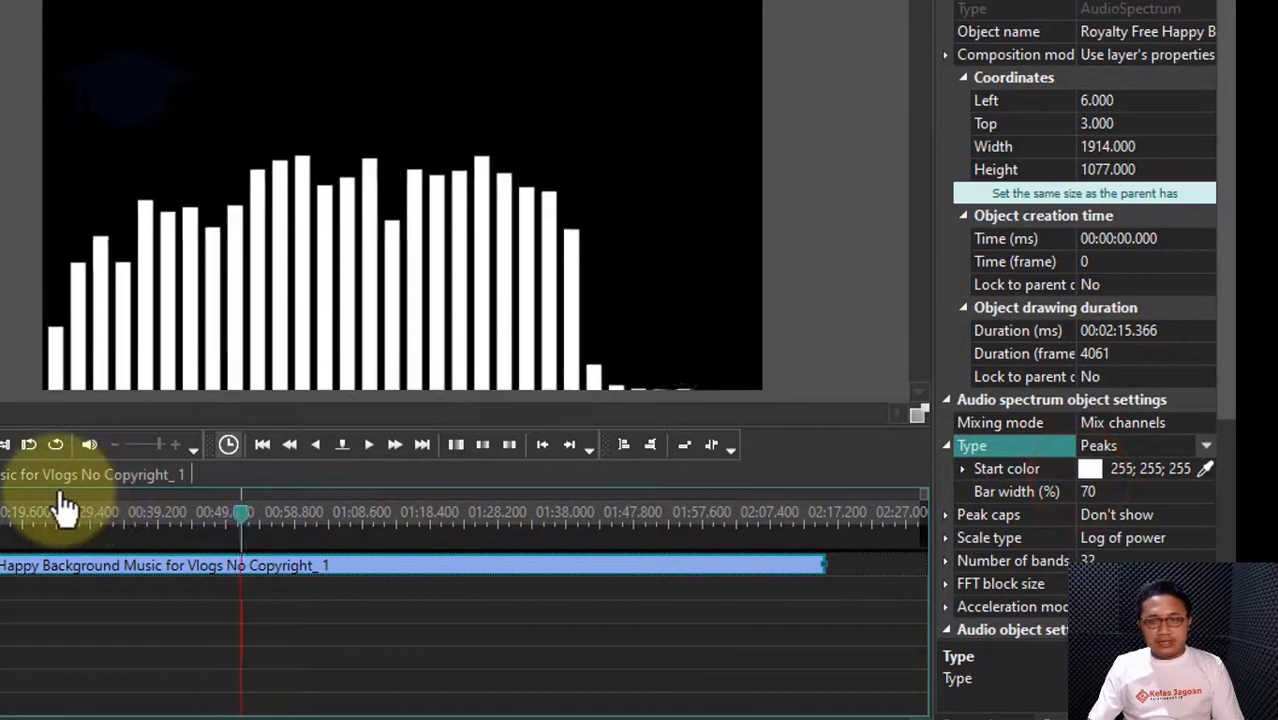
{"action": "key", "text": "space"}
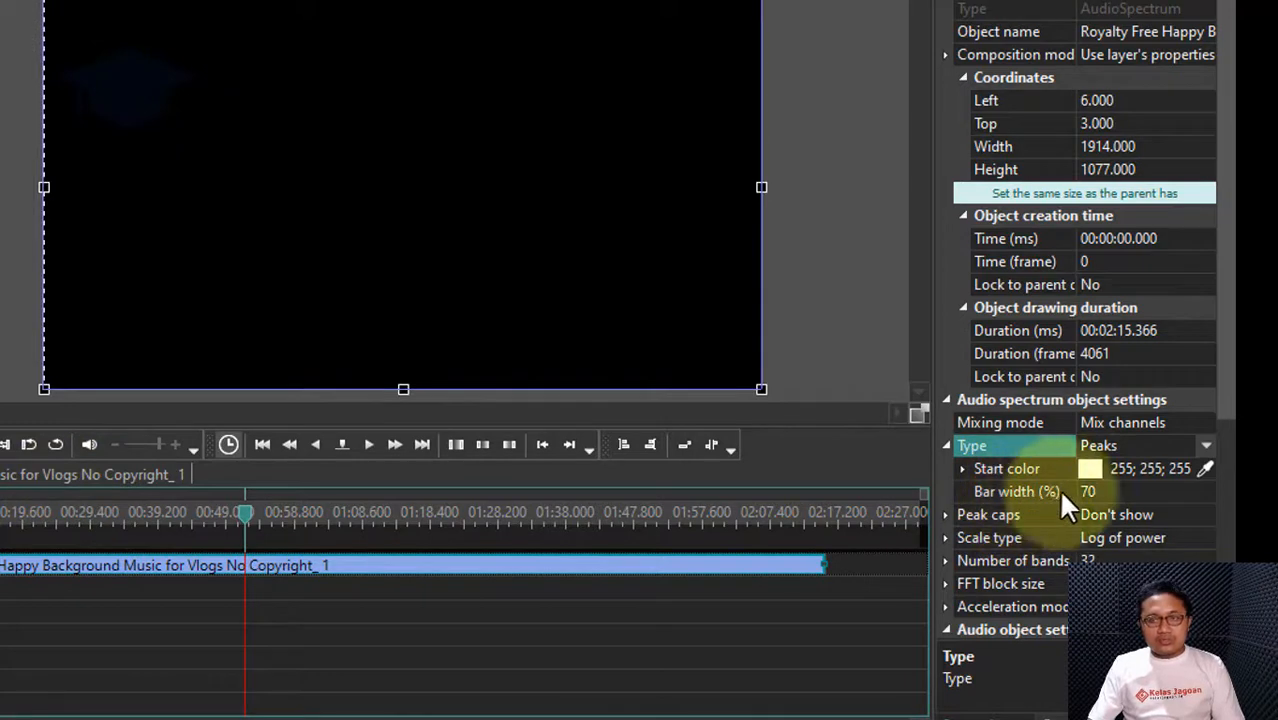
Set the spectrum's bar width to 90% and preview the playback
{"action": "left_click", "coordinate": [1200, 491]}
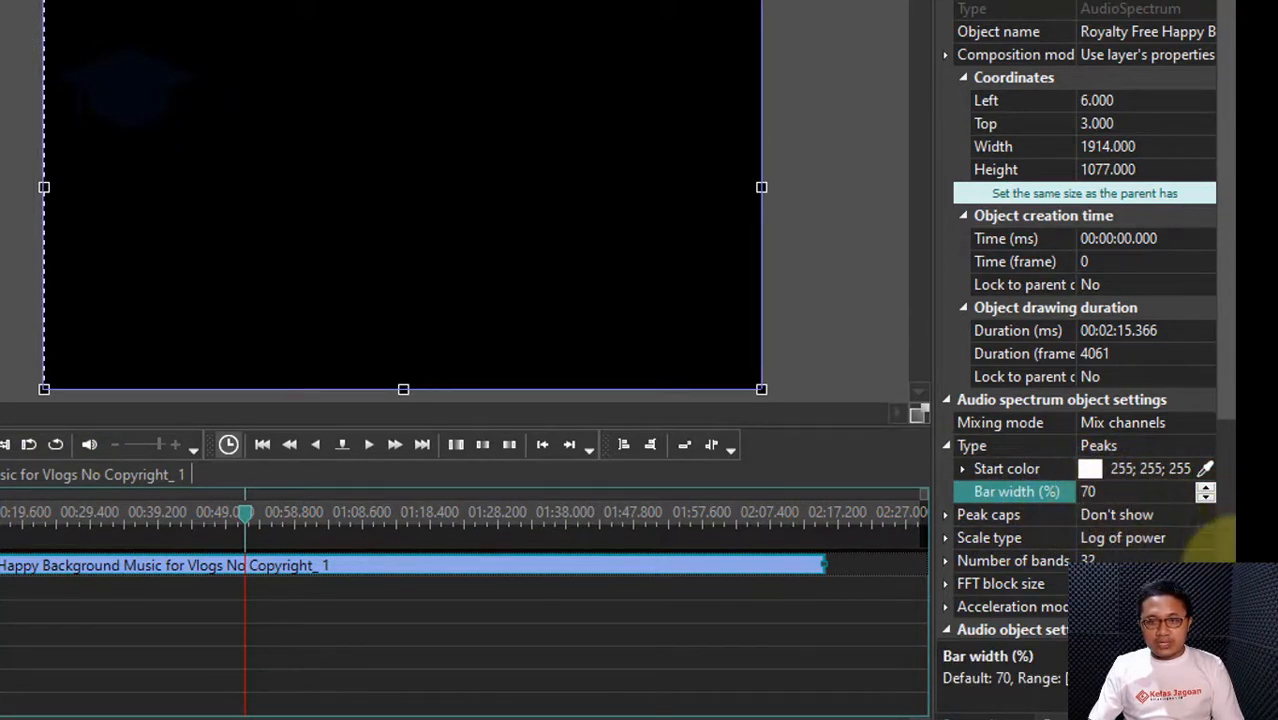
{"action": "left_click", "coordinate": [1107, 532]}
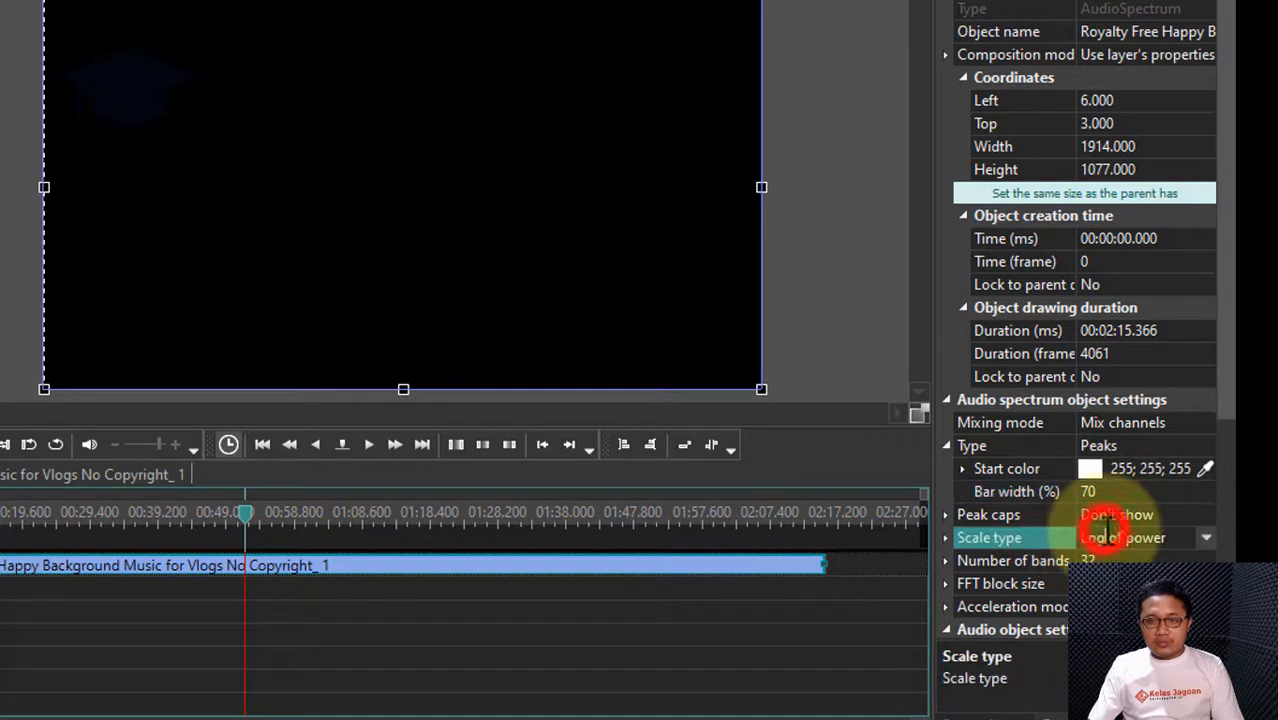
{"action": "left_click", "coordinate": [1163, 489]}
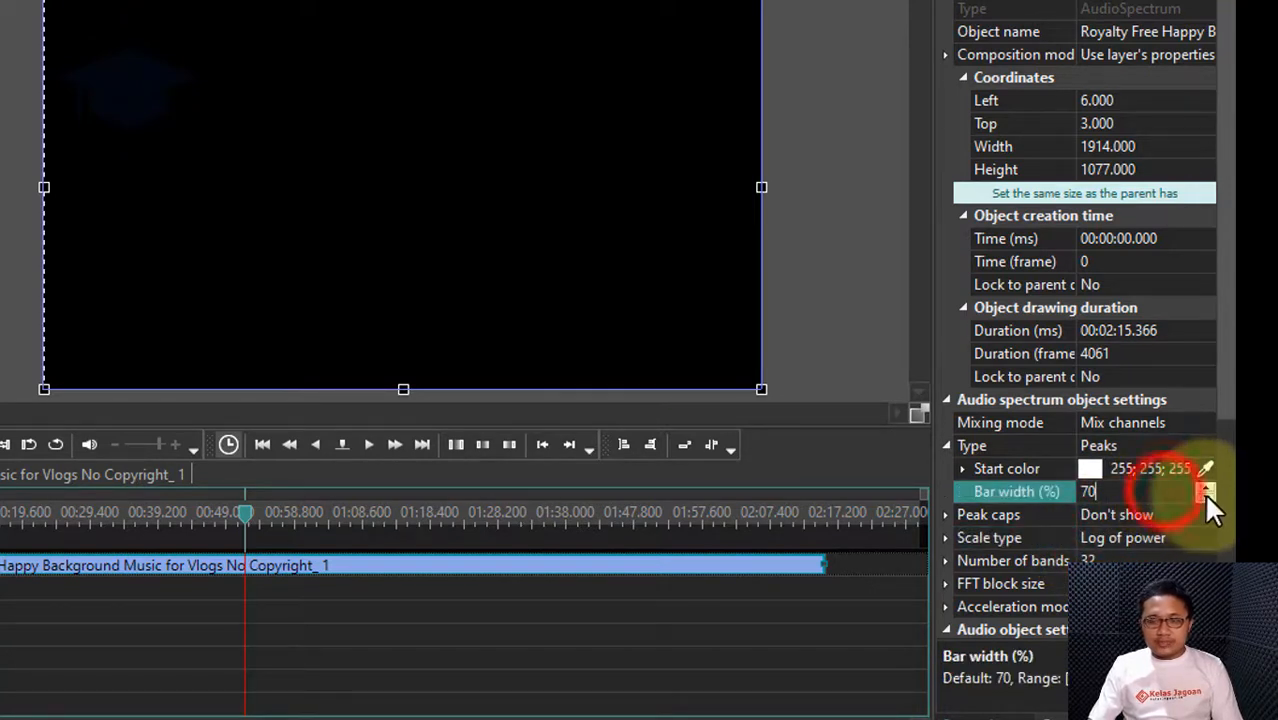
{"action": "left_click_drag", "start_coordinate": [1204, 481], "coordinate": [1204, 481]}
{"action": "left_click", "coordinate": [1122, 488]}
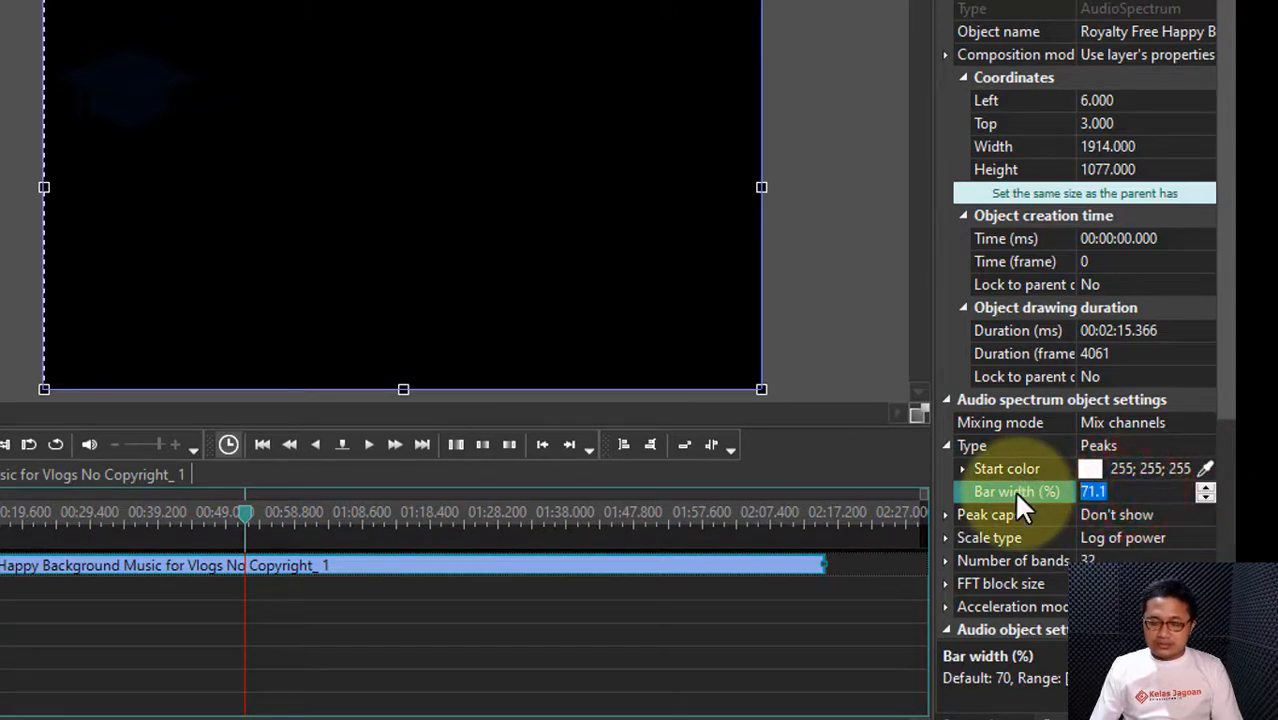
{"action": "type", "text": "90"}
{"action": "left_click", "coordinate": [3, 444]}
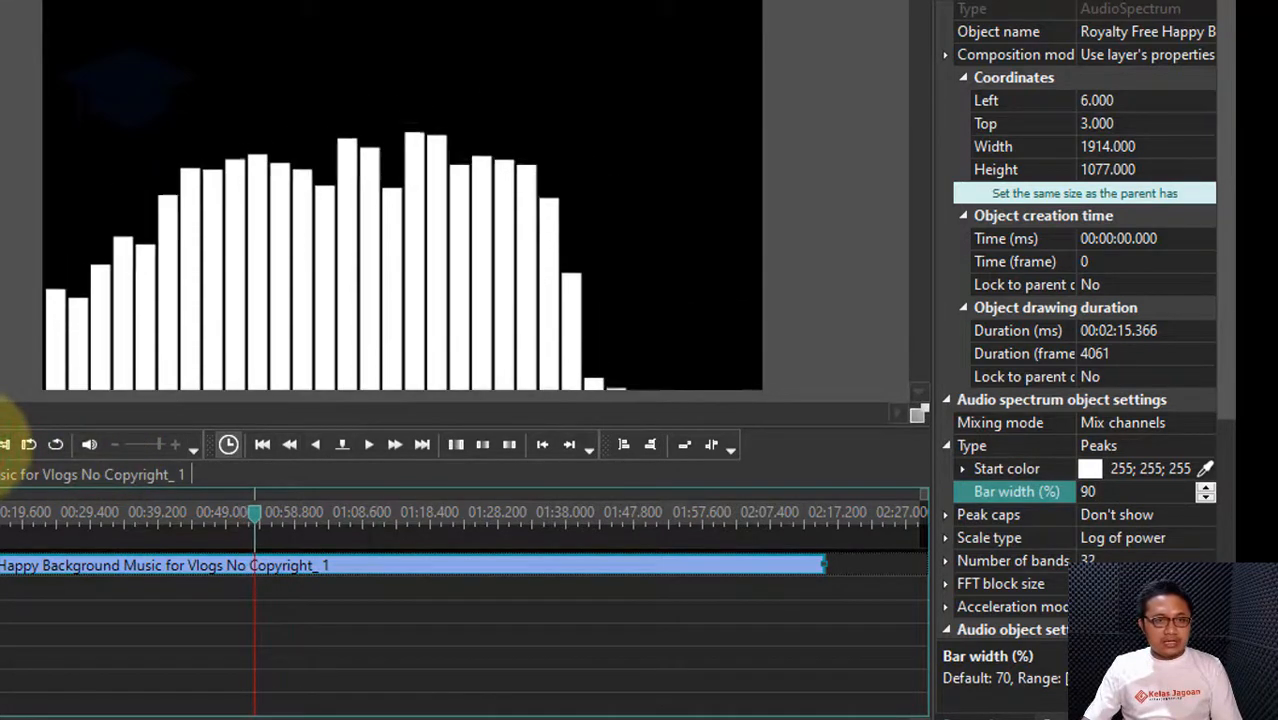
{"action": "left_click", "coordinate": [151, 359]}
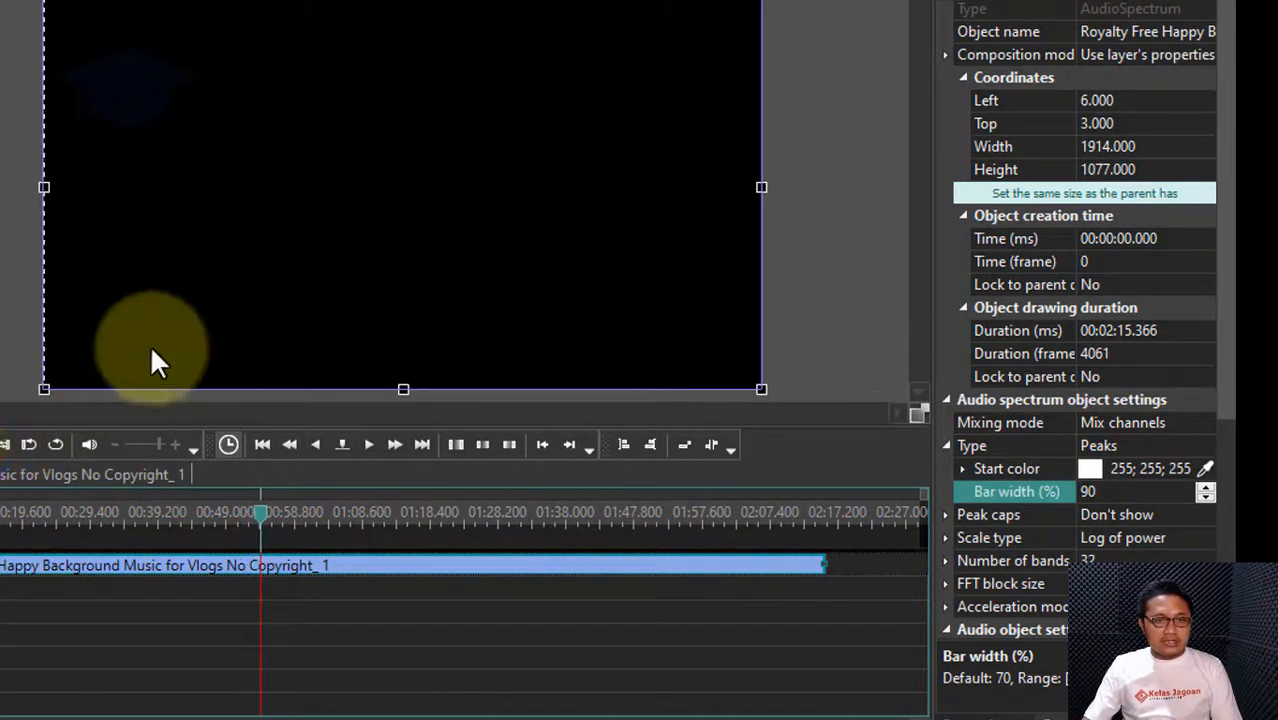
Set the spectrum's bar width back to 70% and preview the playback
{"action": "left_click", "coordinate": [1155, 493]}
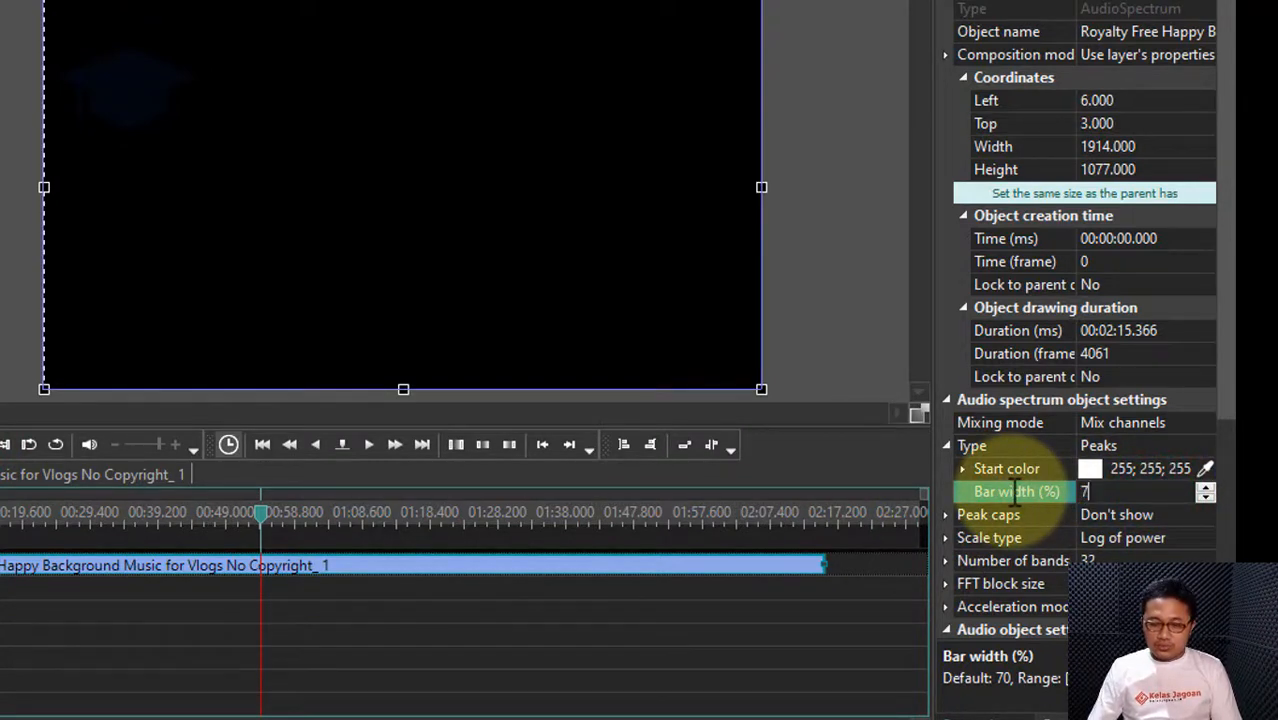
{"action": "left_click", "coordinate": [1015, 491]}
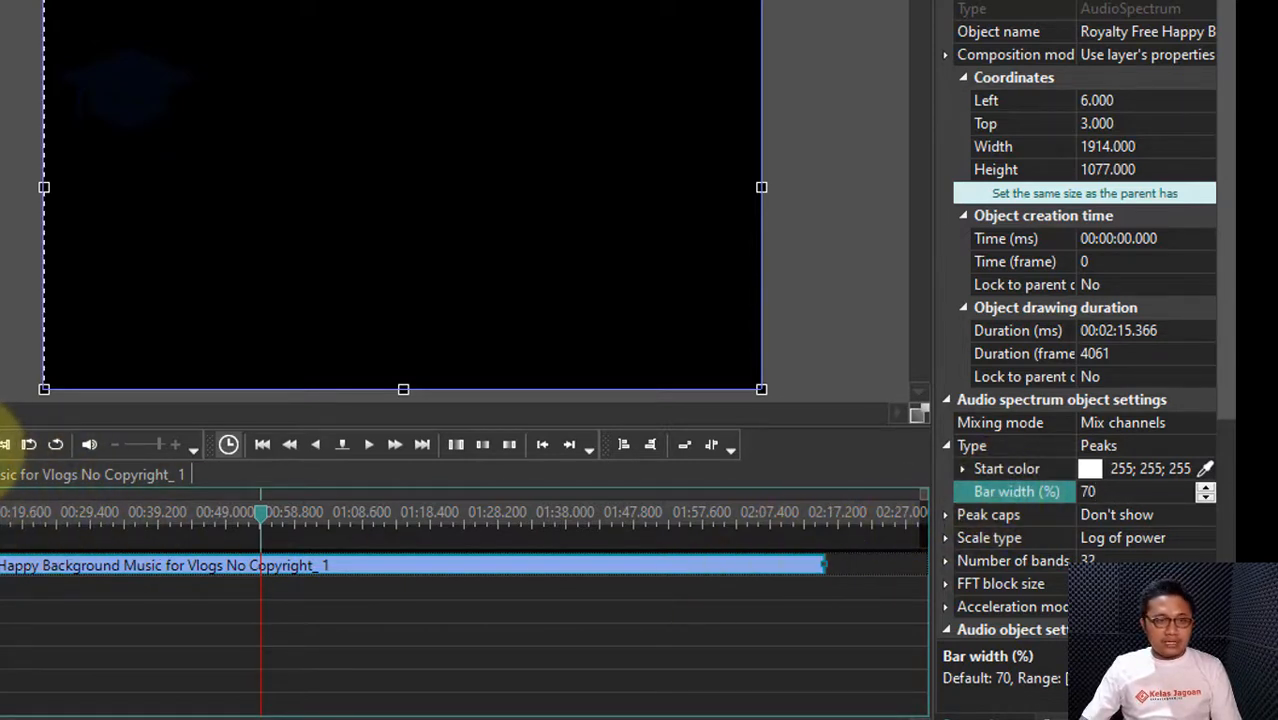
{"action": "key", "text": "space"}
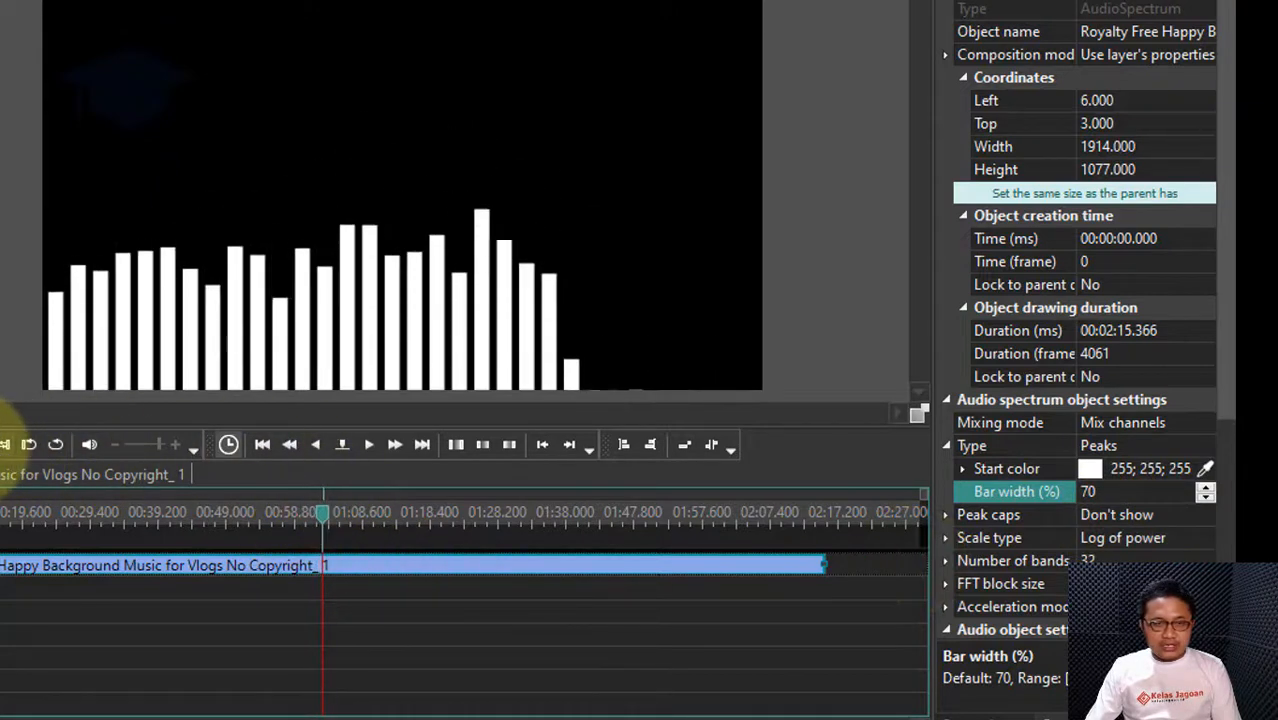
{"action": "key", "text": "space"}
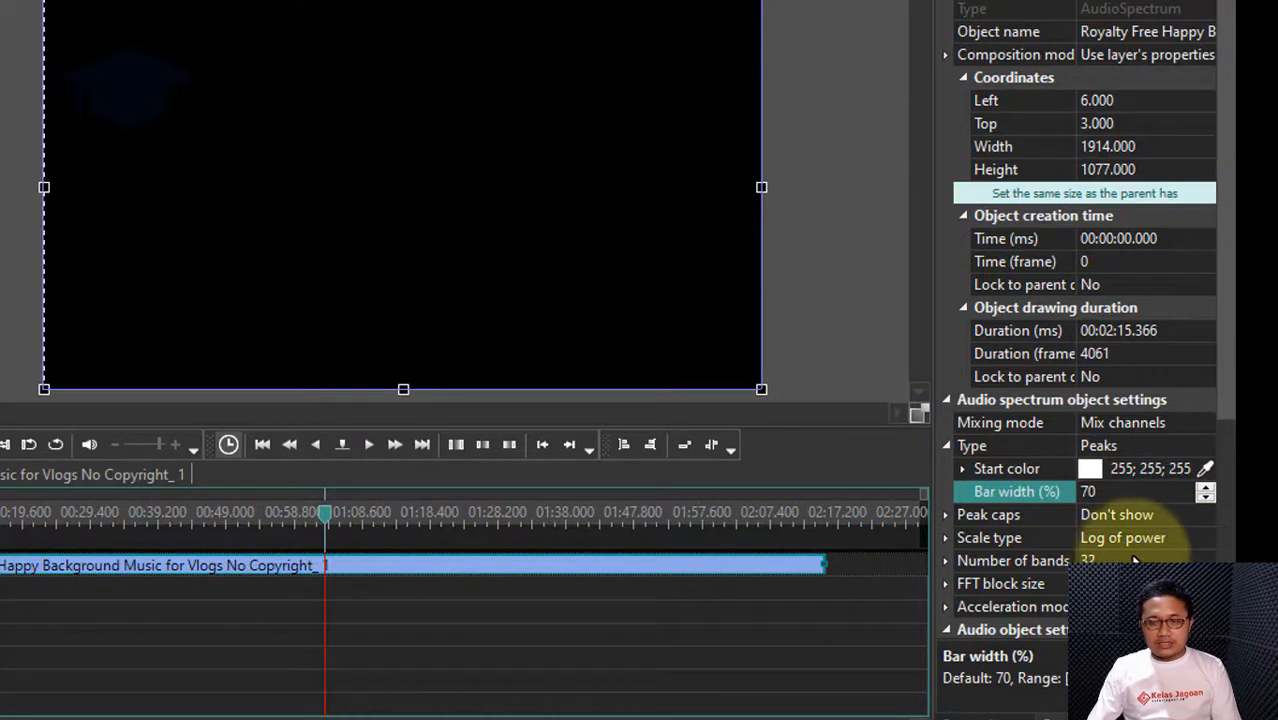
Look through the audio spectrum settings, including the peak caps options, and preview the spectrum at several points of the timeline
{"action": "scroll", "coordinate": [1135, 562], "scroll_direction": "down", "scroll_amount": 3}
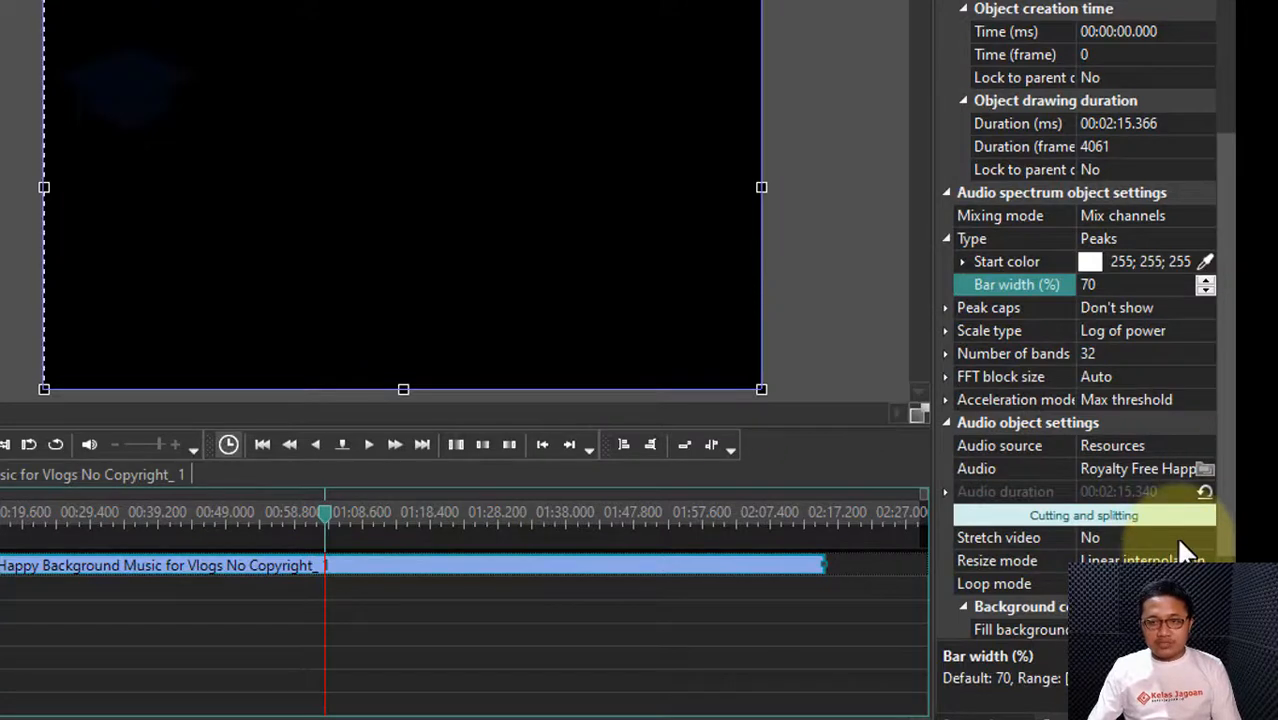
{"action": "scroll", "coordinate": [1175, 535], "scroll_direction": "up", "scroll_amount": 2}
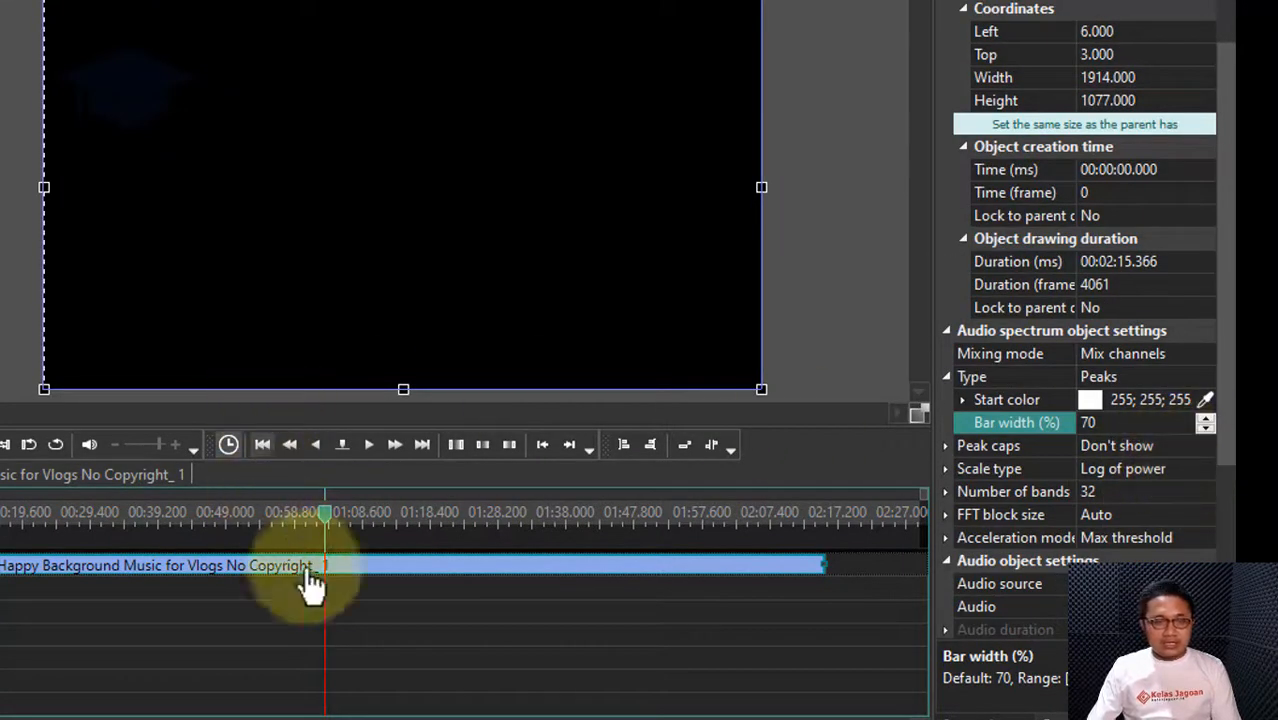
{"action": "left_click", "coordinate": [371, 510]}
{"action": "left_click", "coordinate": [450, 512]}
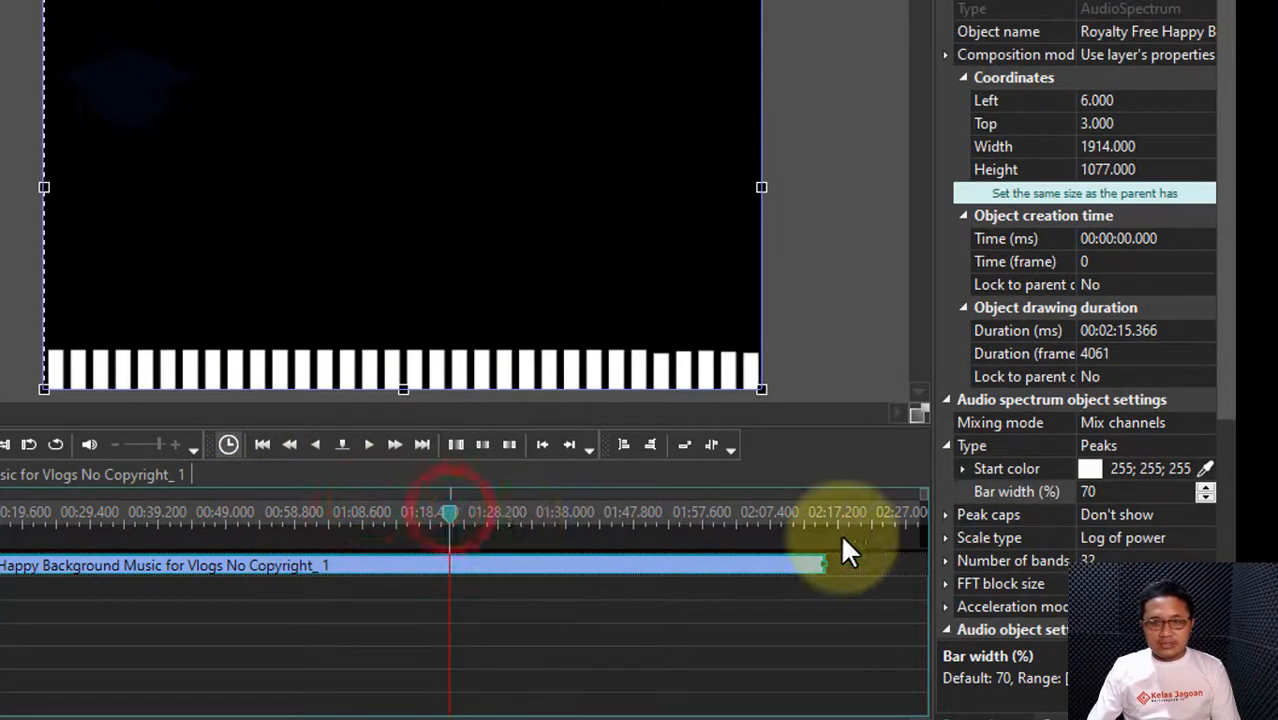
{"action": "left_click", "coordinate": [1187, 534]}
{"action": "left_click", "coordinate": [1193, 503]}
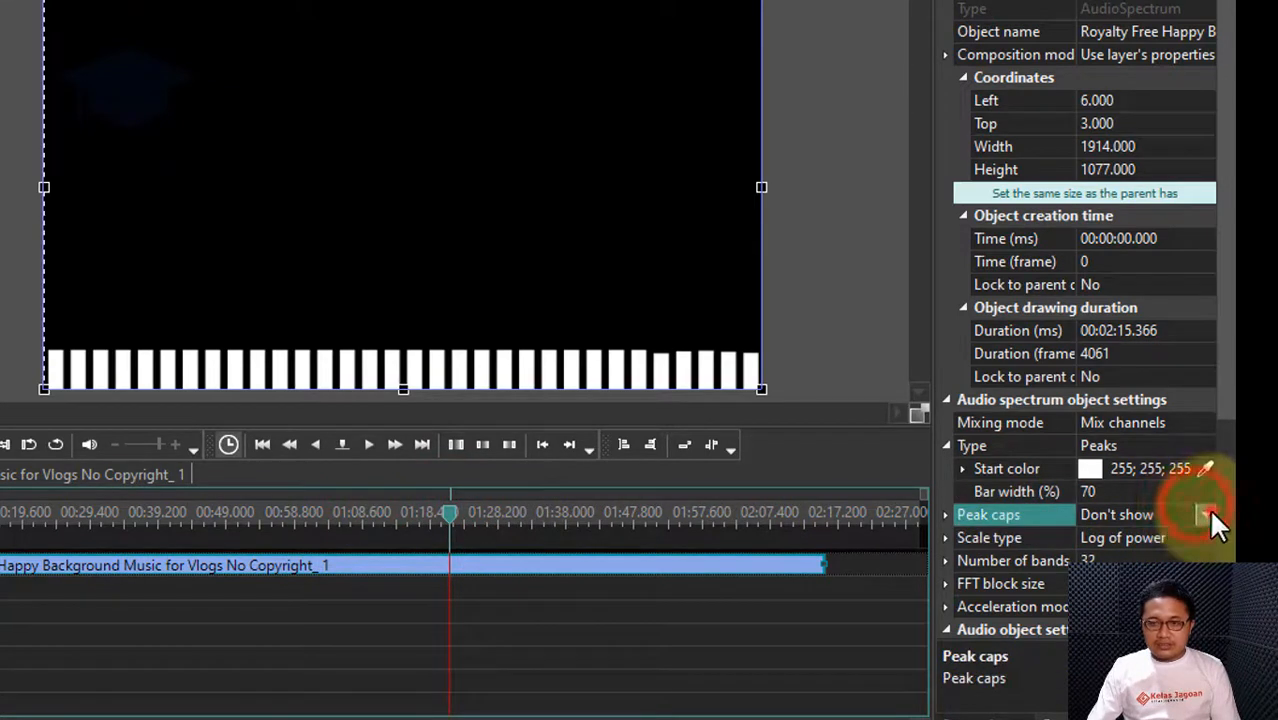
{"action": "left_click", "coordinate": [1207, 512]}
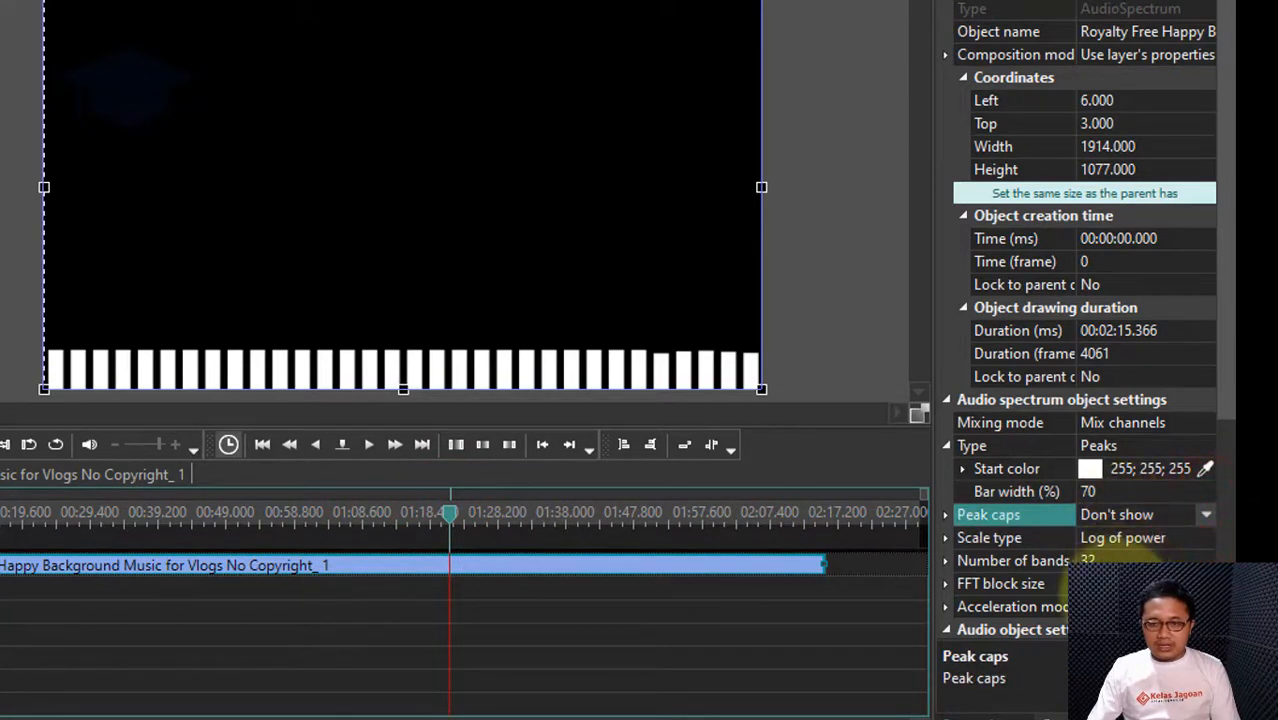
{"action": "scroll", "coordinate": [1180, 540], "scroll_direction": "down", "scroll_amount": 2}
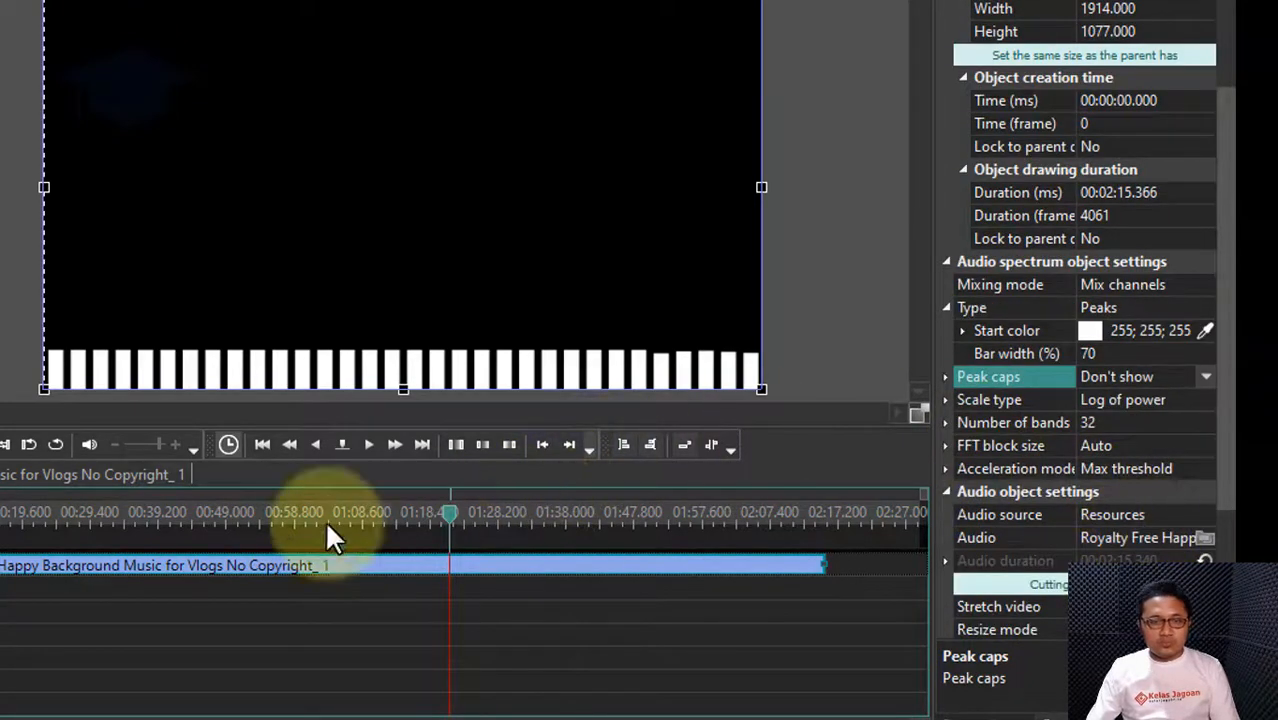
{"action": "left_click", "coordinate": [205, 522]}
{"action": "key", "text": "space"}
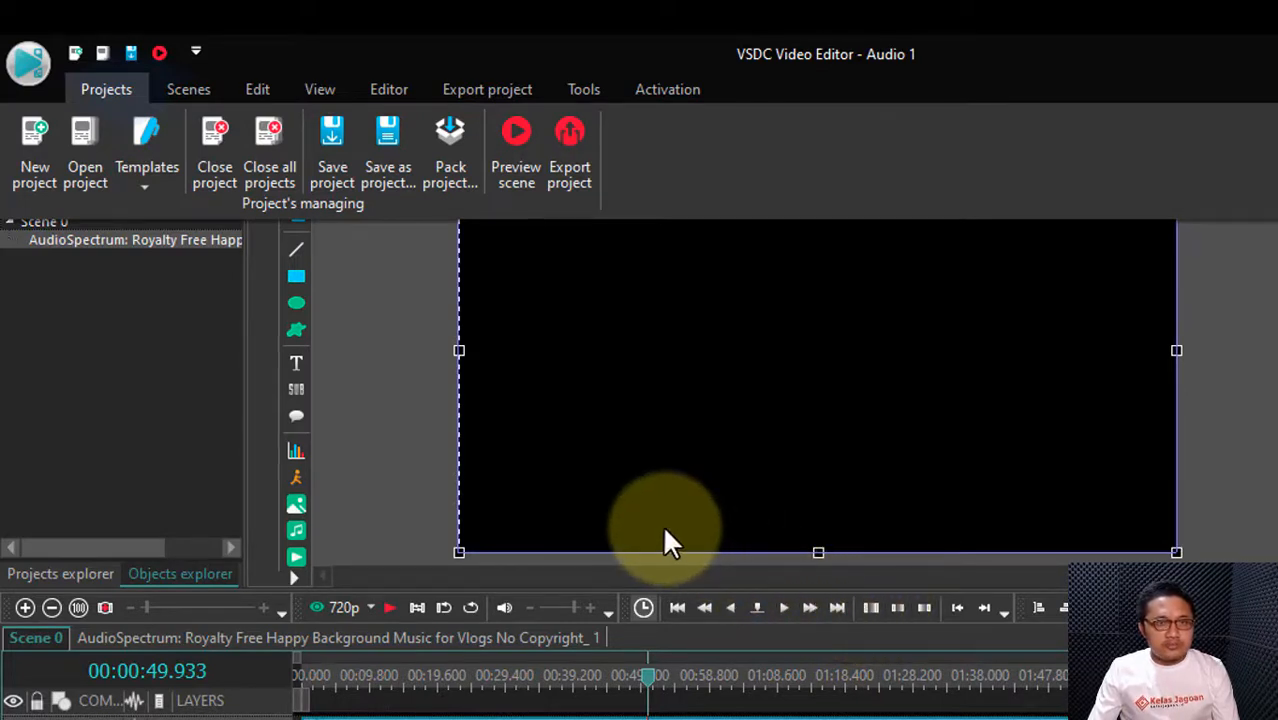
Try the Web media device for the project export and switch back to PC
{"action": "left_click", "coordinate": [466, 86]}
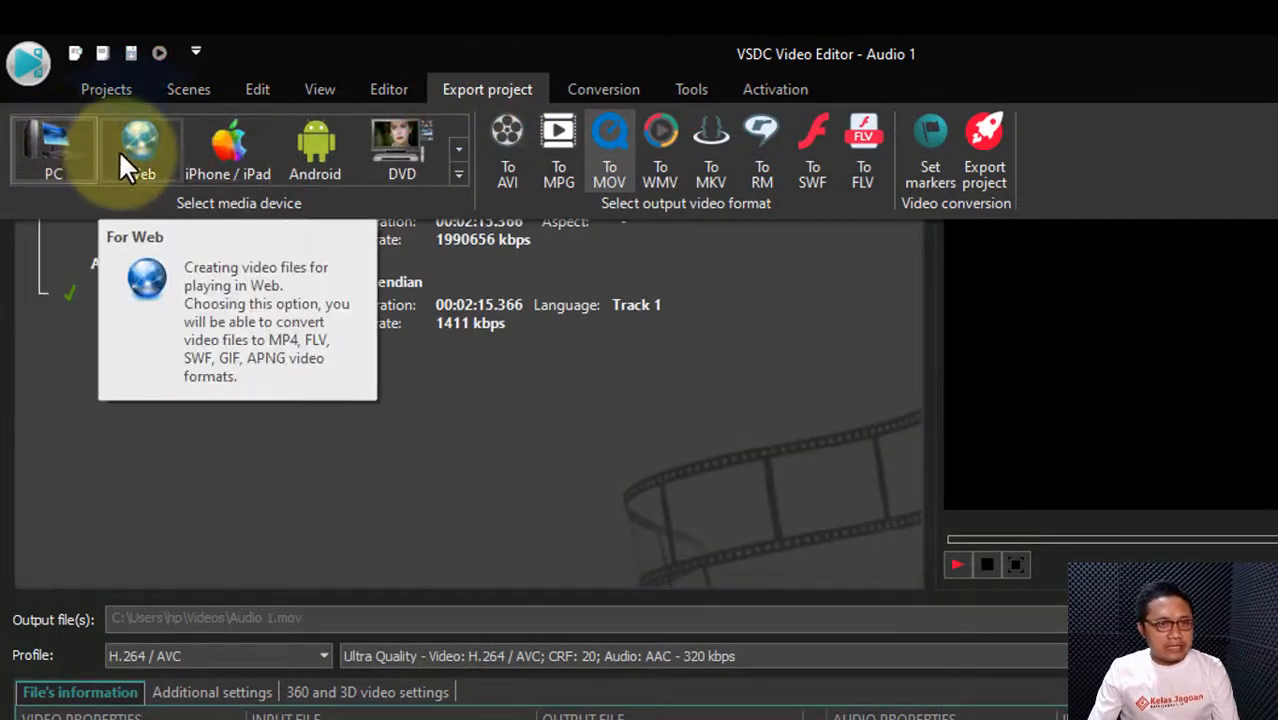
{"action": "left_click", "coordinate": [118, 149]}
{"action": "left_click", "coordinate": [436, 82]}
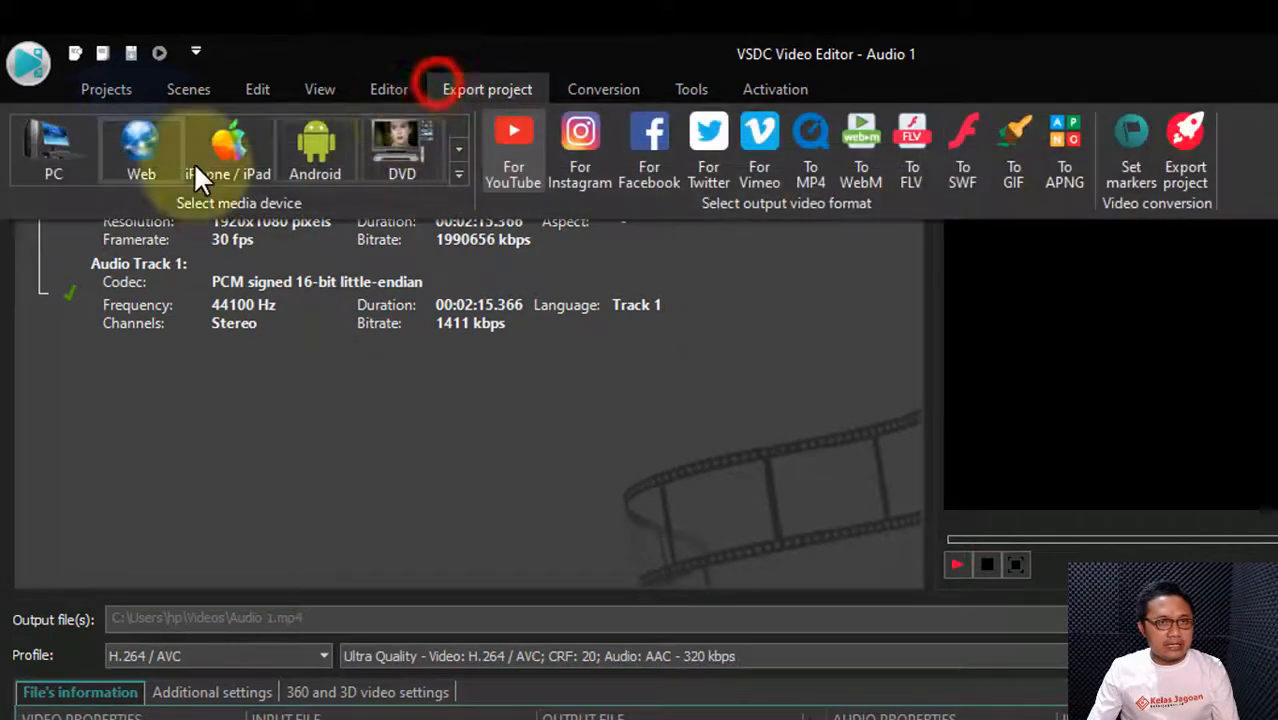
{"action": "left_click", "coordinate": [69, 157]}
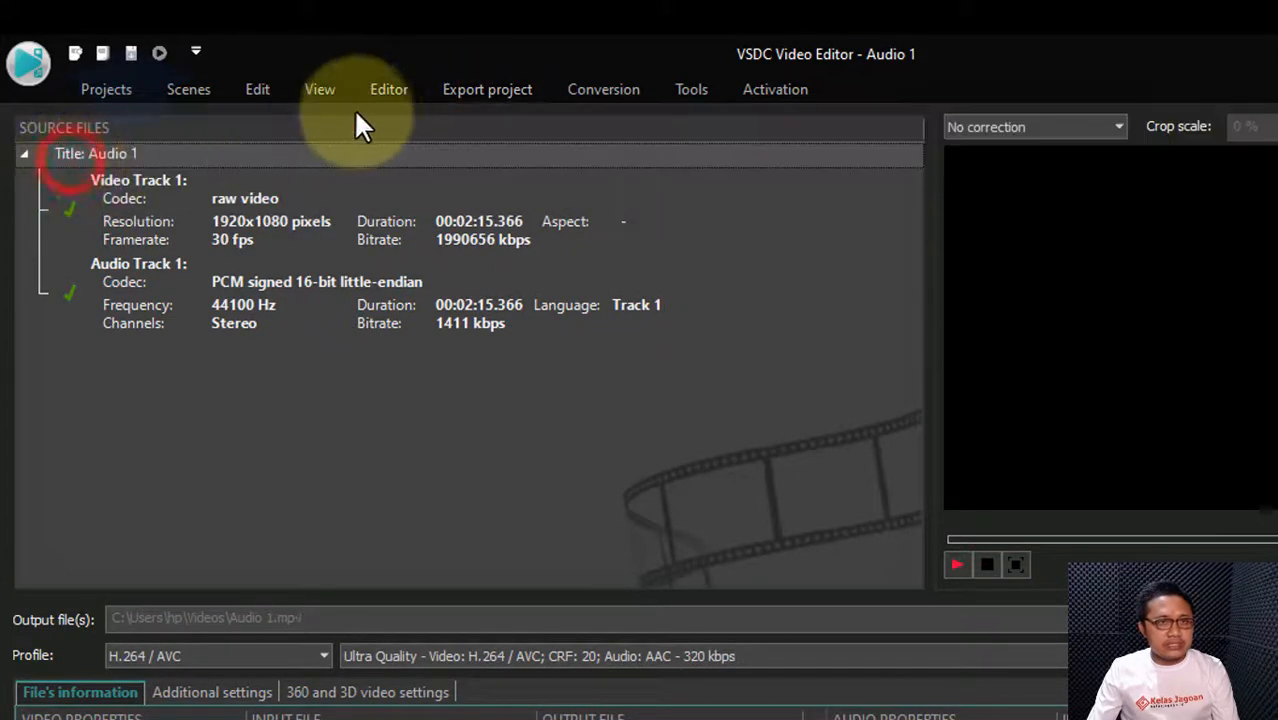
Set the export's output video format to AVI for the PC media device
{"action": "left_click", "coordinate": [454, 88]}
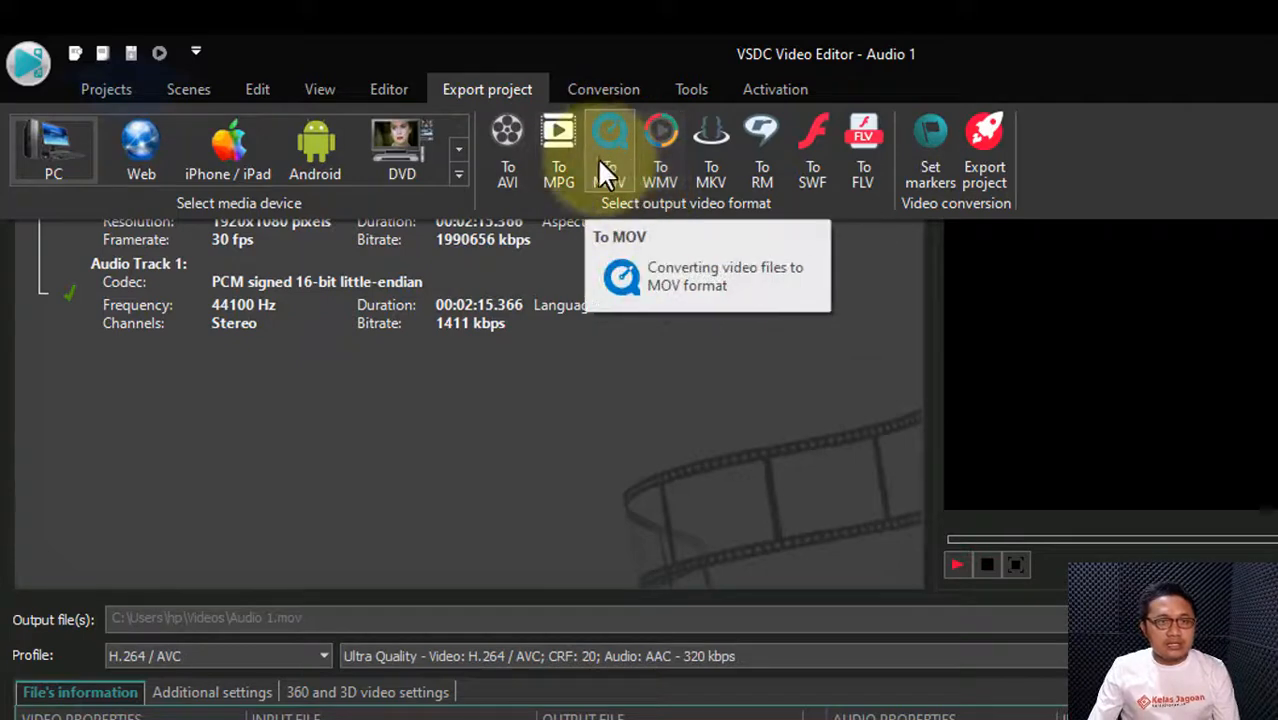
{"action": "left_click", "coordinate": [508, 136]}
{"action": "left_click", "coordinate": [506, 88]}
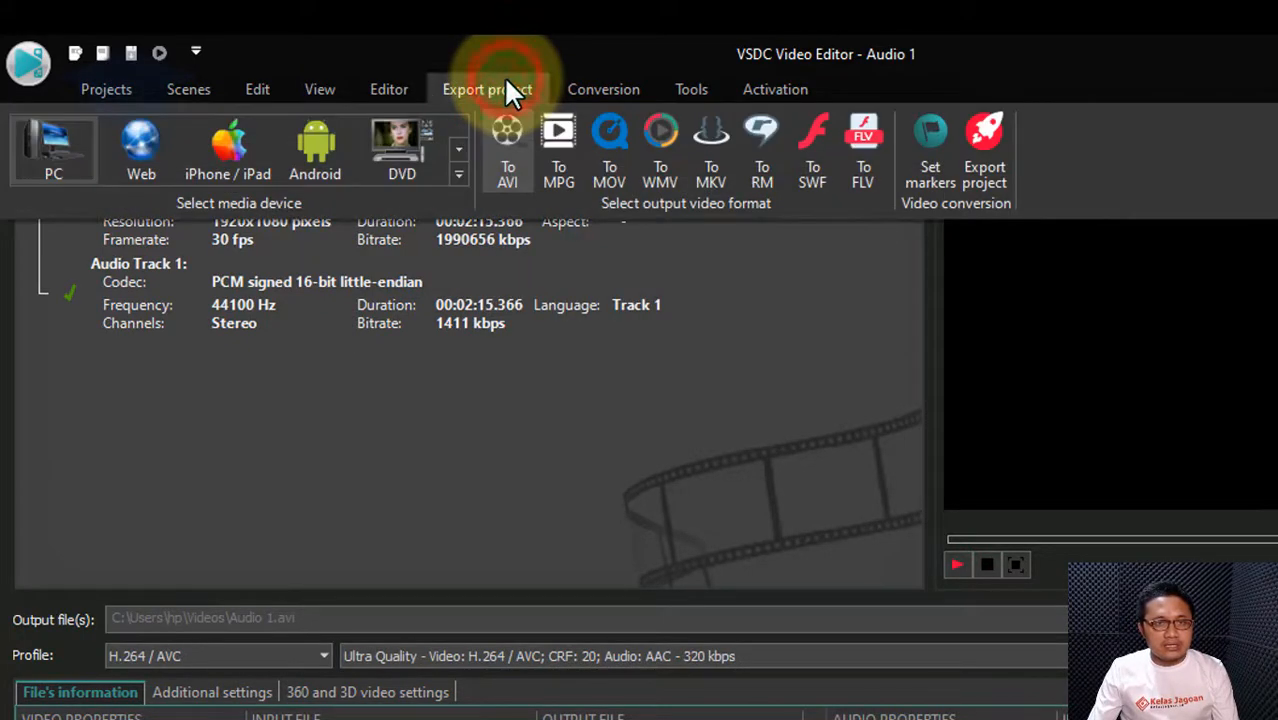
{"action": "left_click", "coordinate": [506, 132]}
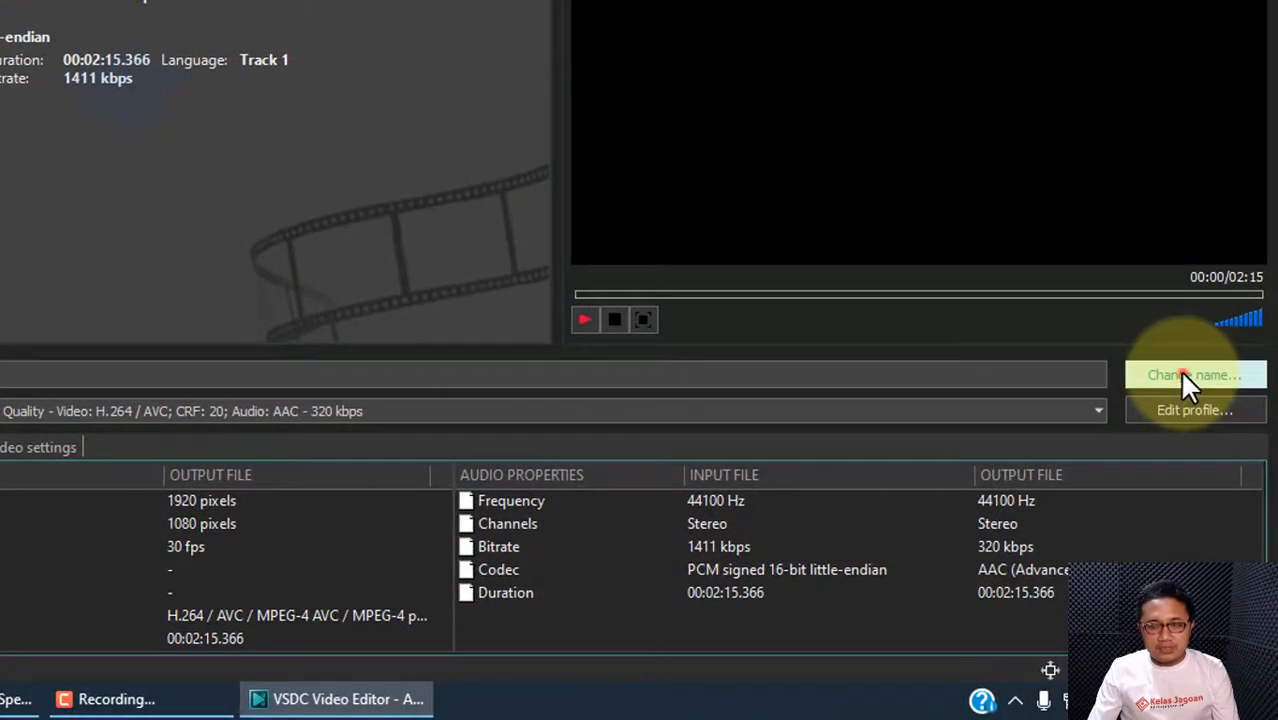
Name the output file Audio Spektrum 1 and save it in the Videos folder as AVI video
{"action": "left_click", "coordinate": [1181, 372]}
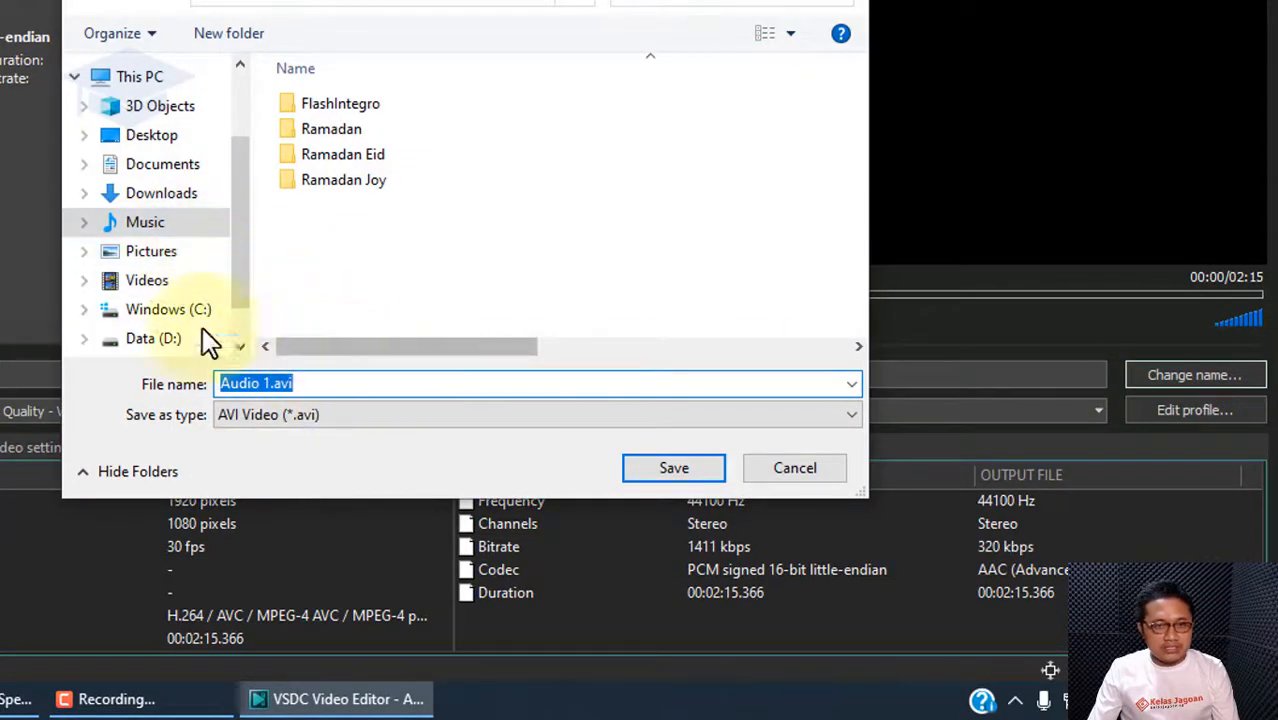
{"action": "left_click", "coordinate": [150, 280]}
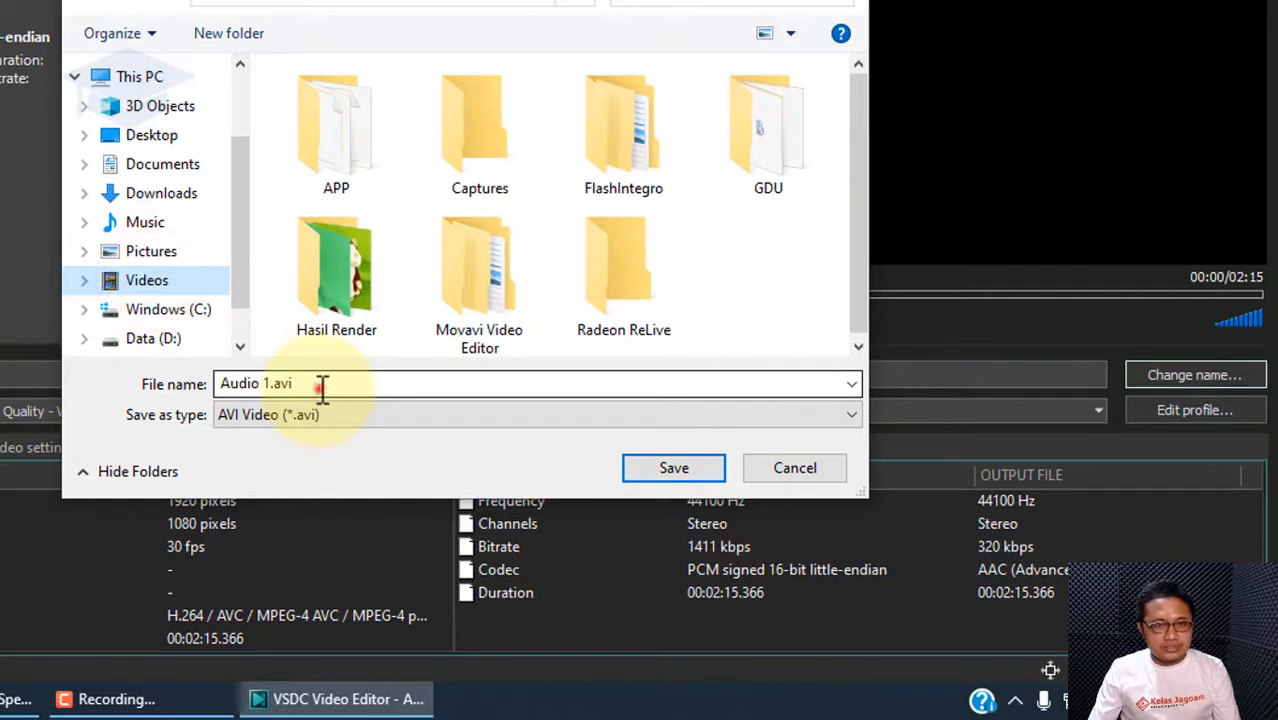
{"action": "left_click", "coordinate": [322, 386]}
{"action": "type", "text": "A"}
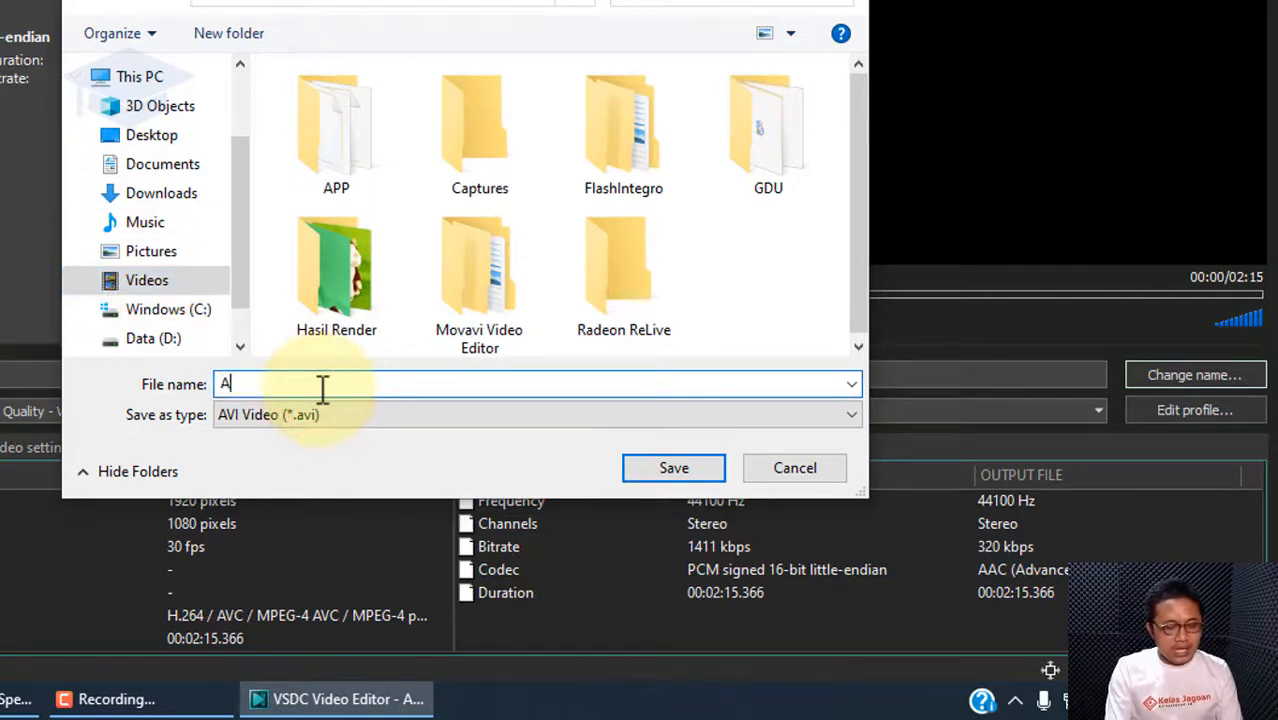
{"action": "type", "text": "udio"}
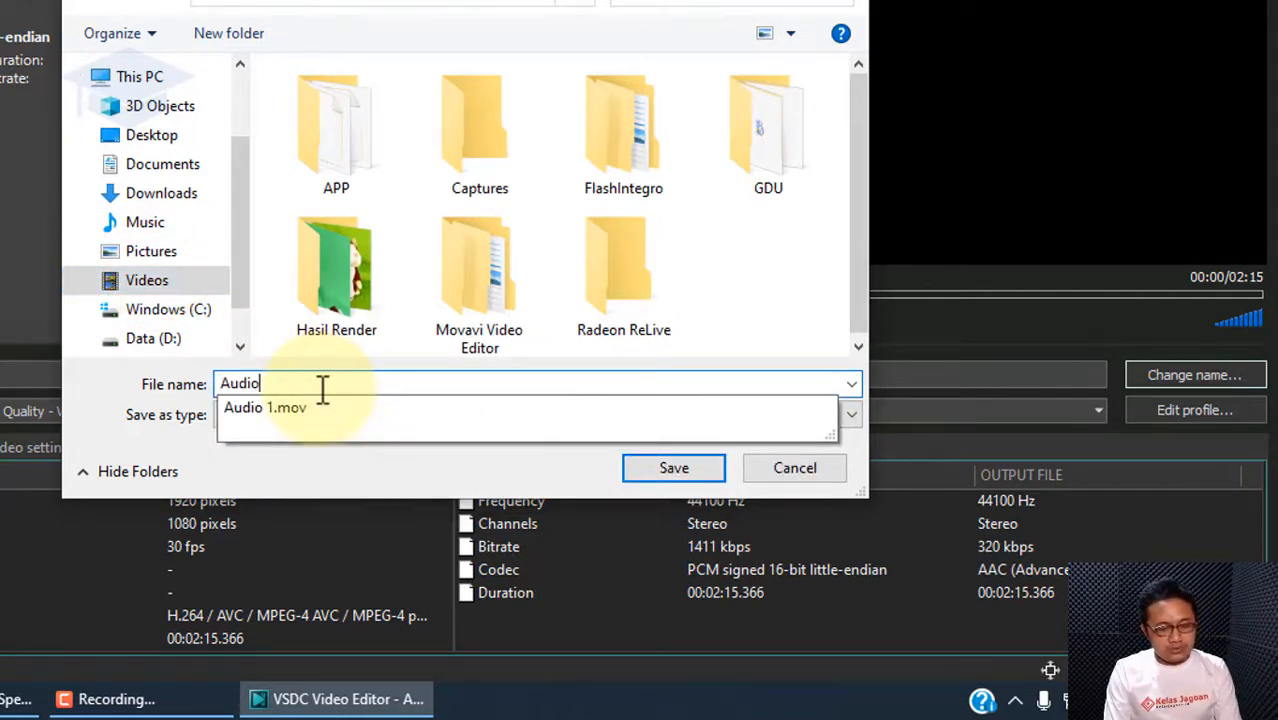
{"action": "type", "text": " Spektrum 1"}
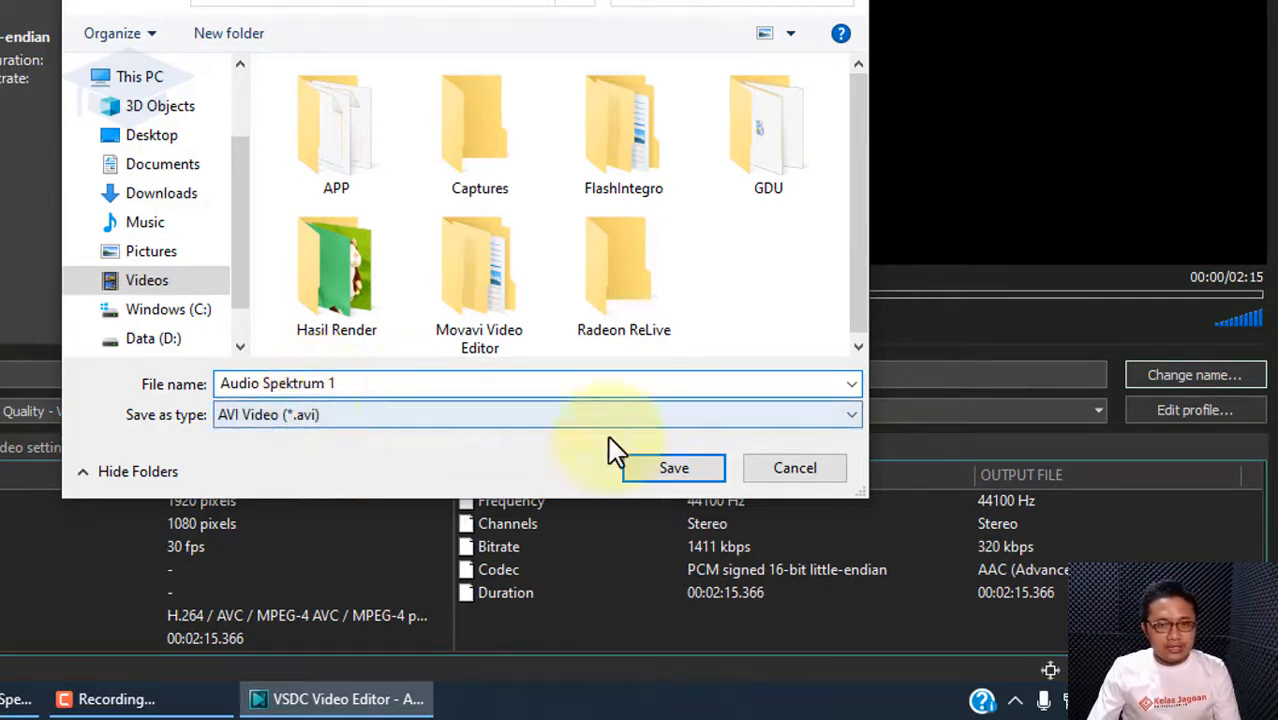
{"action": "left_click", "coordinate": [663, 468]}
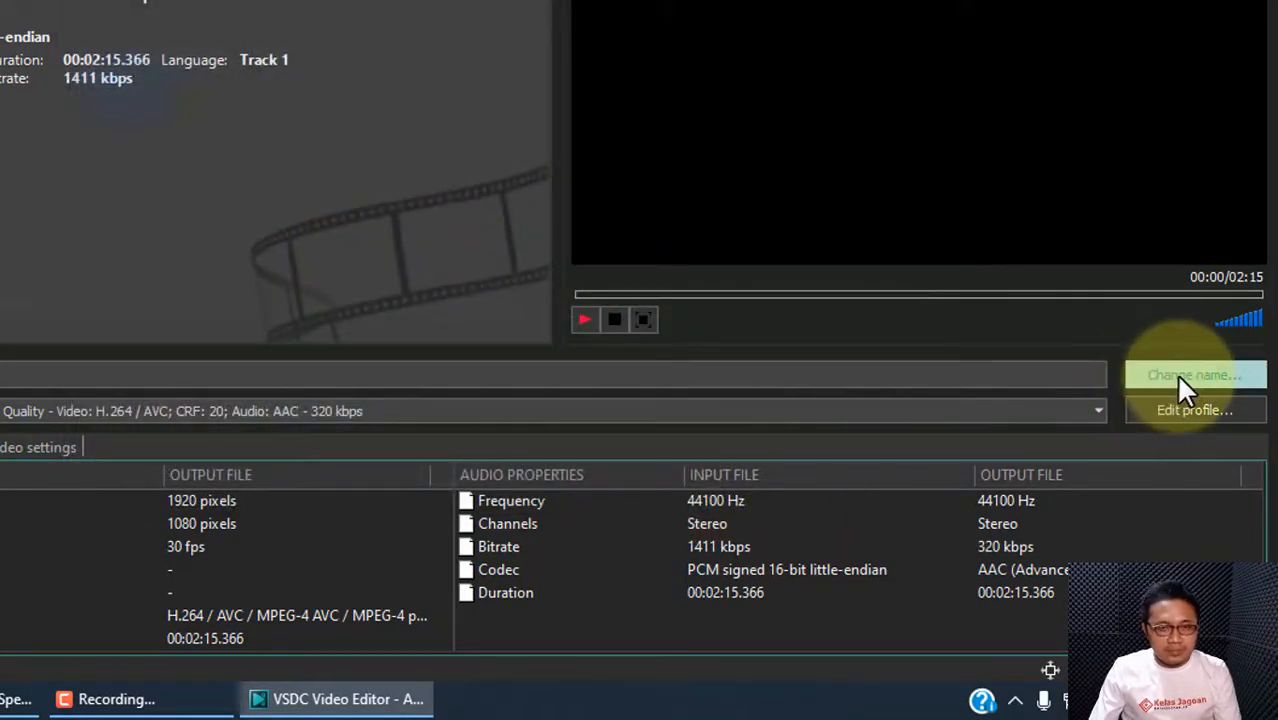
Set the export quality to High Quality (CRF 24, AAC 320 kbps), keeping H.264 / AVC as the profile
{"action": "left_click", "coordinate": [1073, 414]}
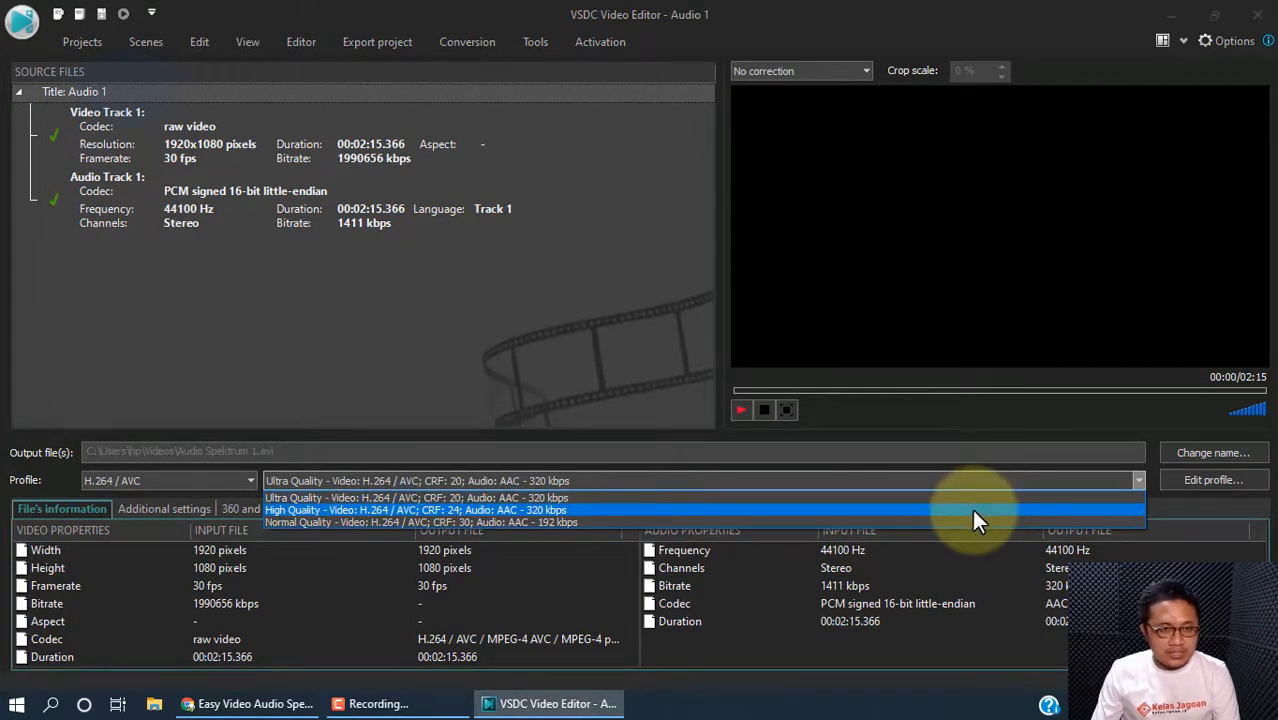
{"action": "left_click", "coordinate": [971, 509]}
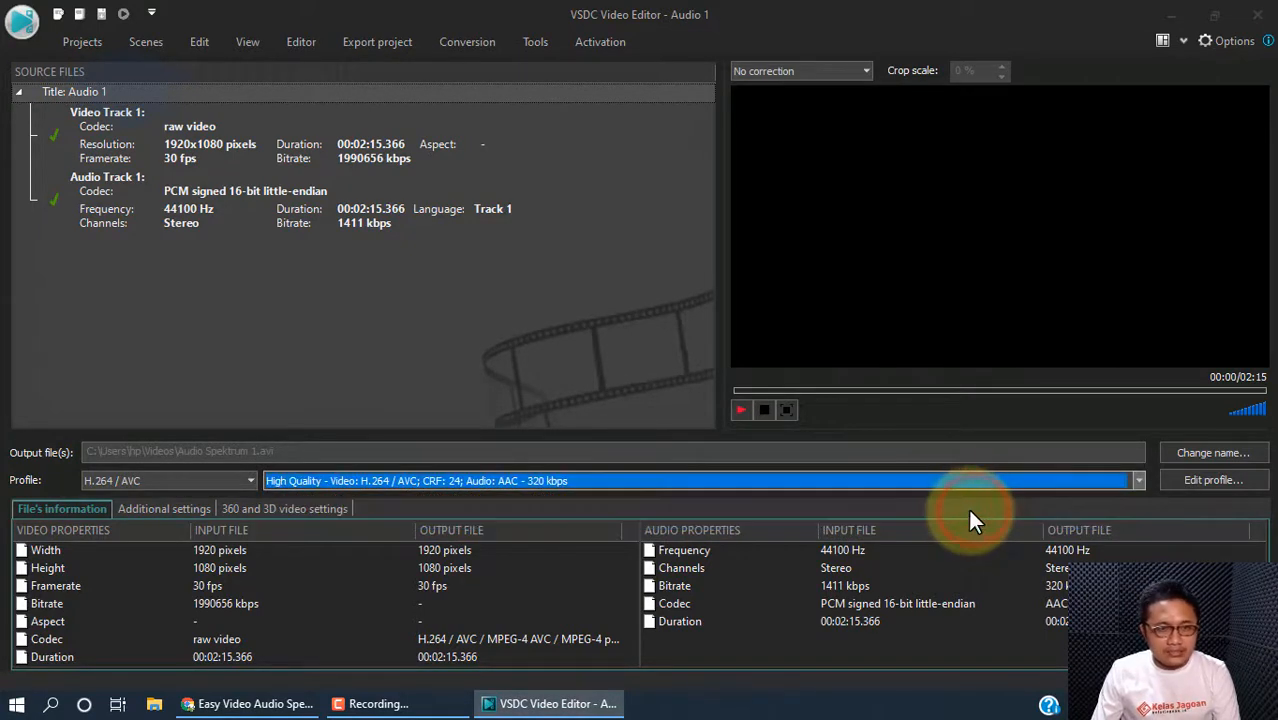
{"action": "left_click", "coordinate": [975, 492]}
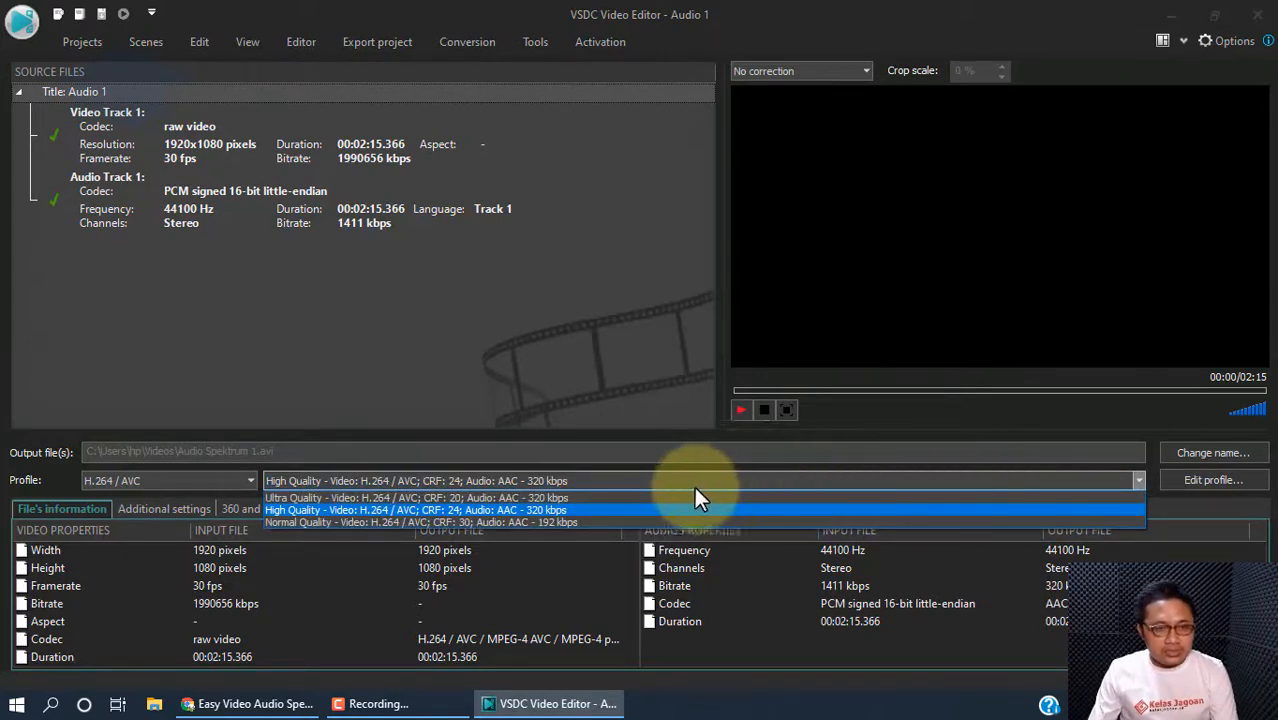
{"action": "left_click", "coordinate": [559, 510]}
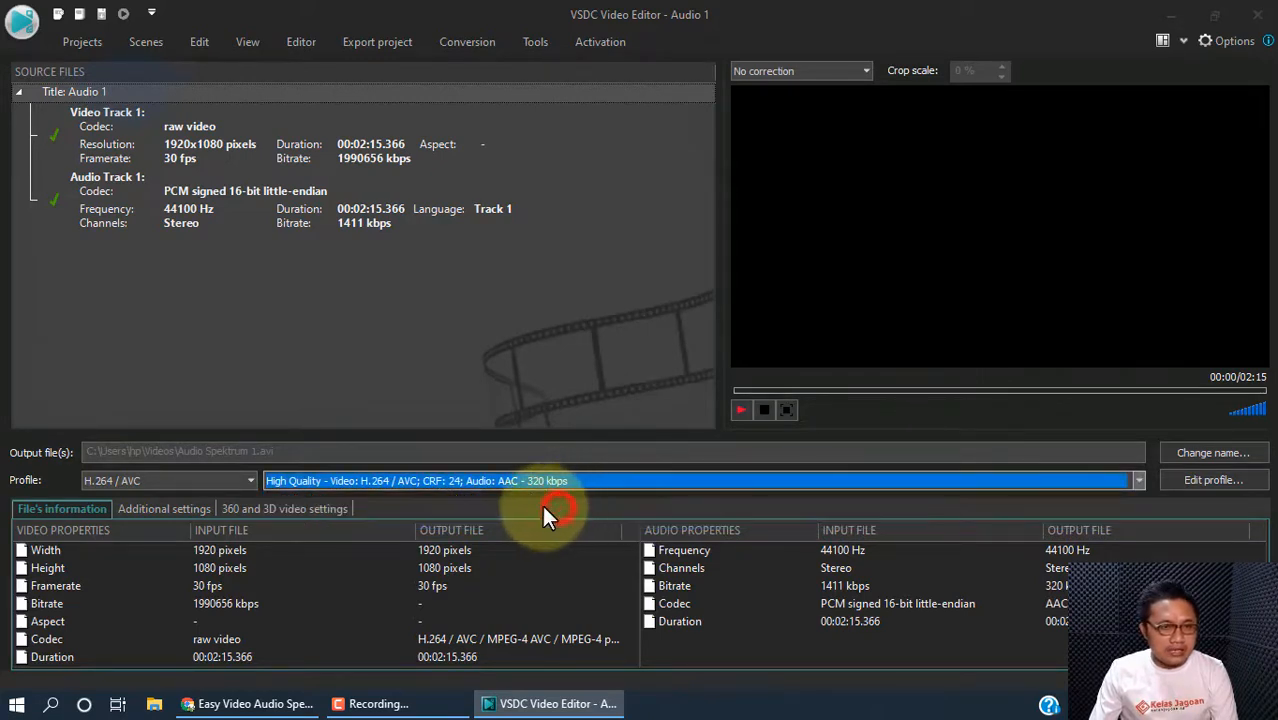
{"action": "left_click", "coordinate": [231, 482]}
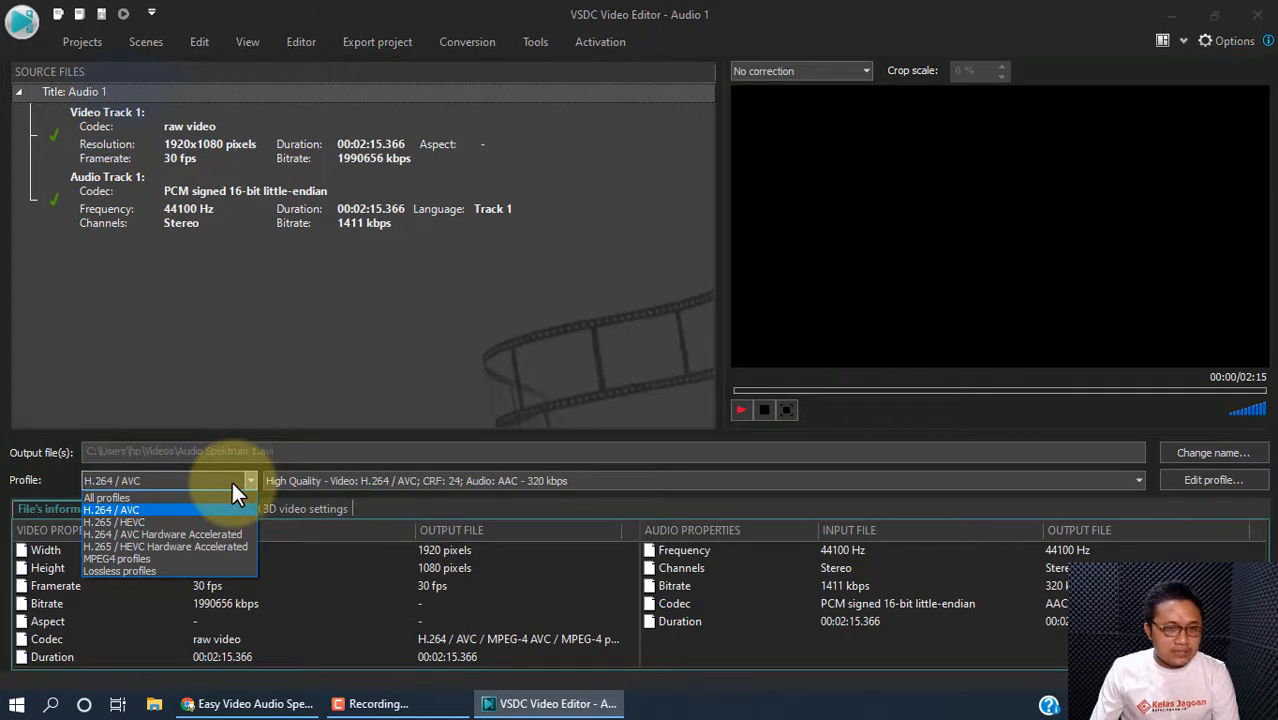
{"action": "left_click", "coordinate": [380, 402]}
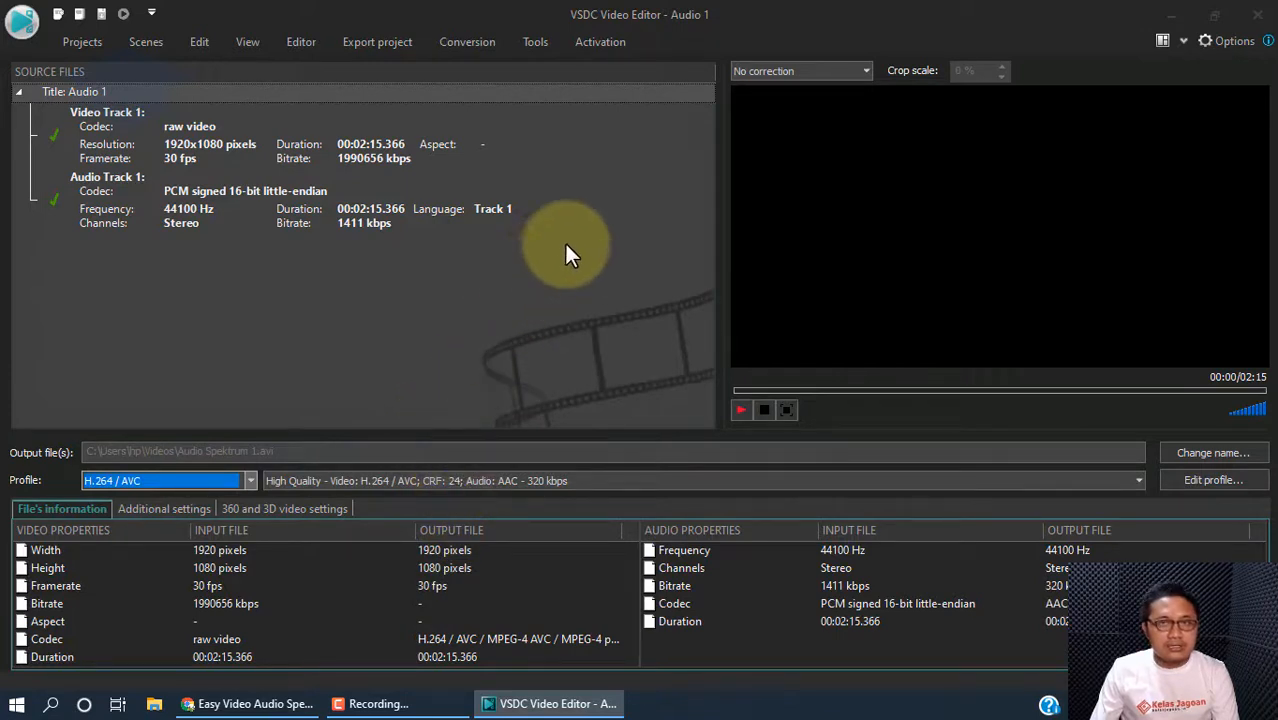
Export the project, continuing without premium features, and check the export progress
{"action": "left_click", "coordinate": [402, 43]}
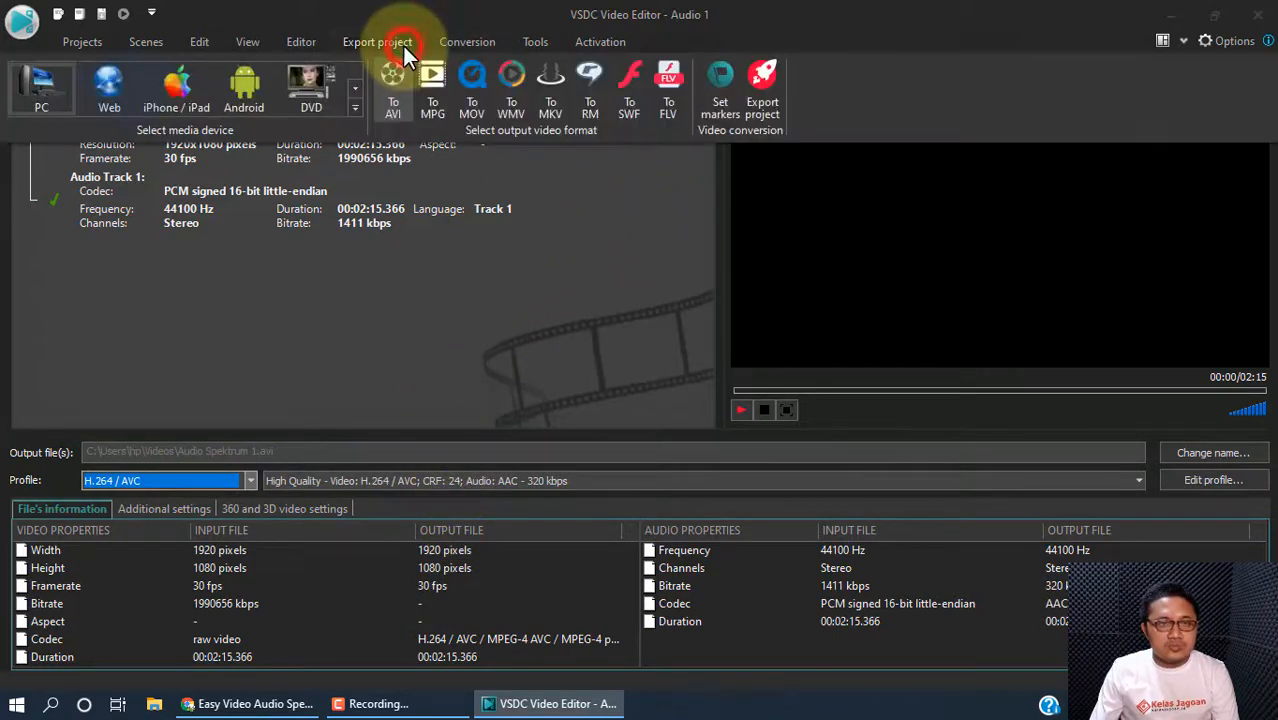
{"action": "left_click", "coordinate": [762, 88]}
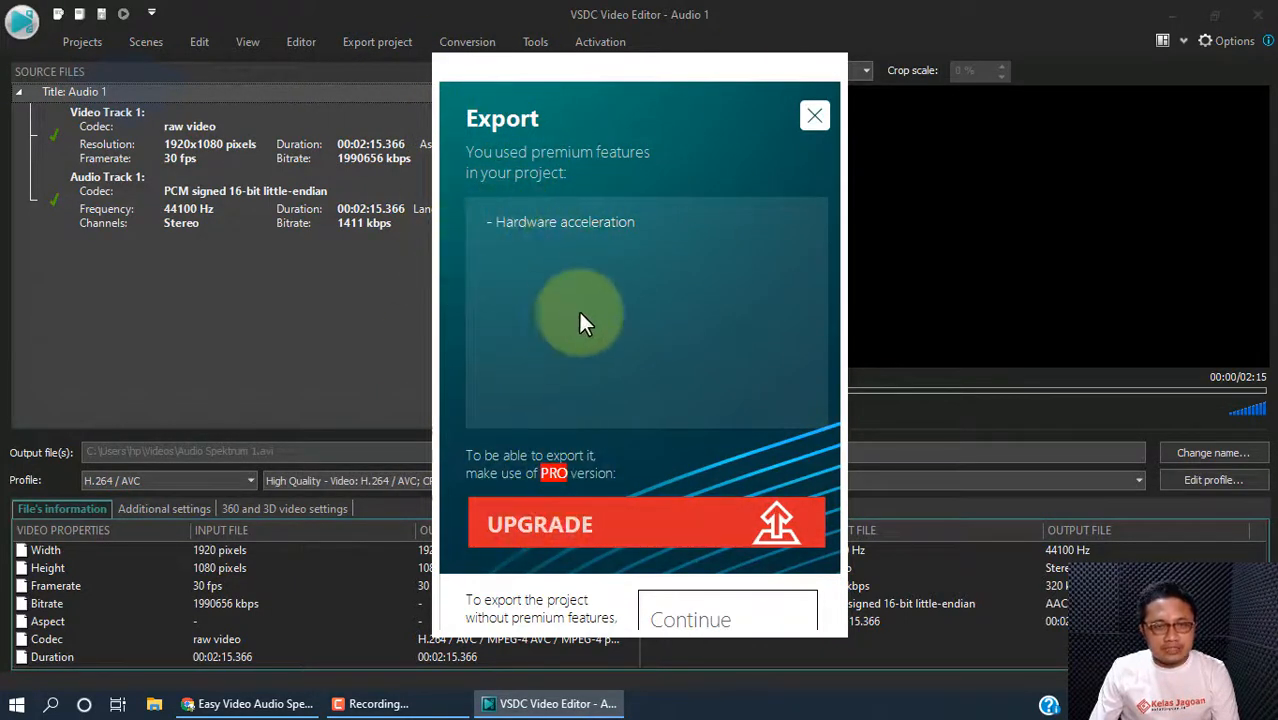
{"action": "left_click", "coordinate": [693, 615]}
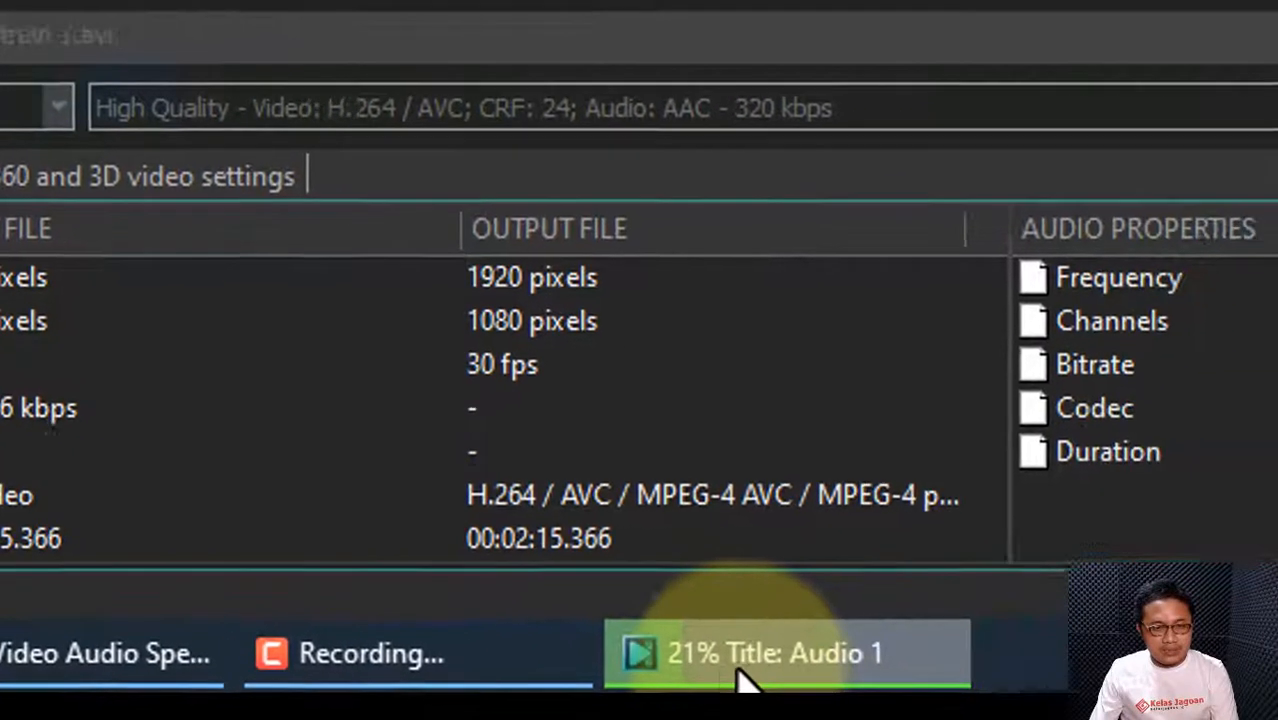
{"action": "mouse_move", "coordinate": [735, 676]}
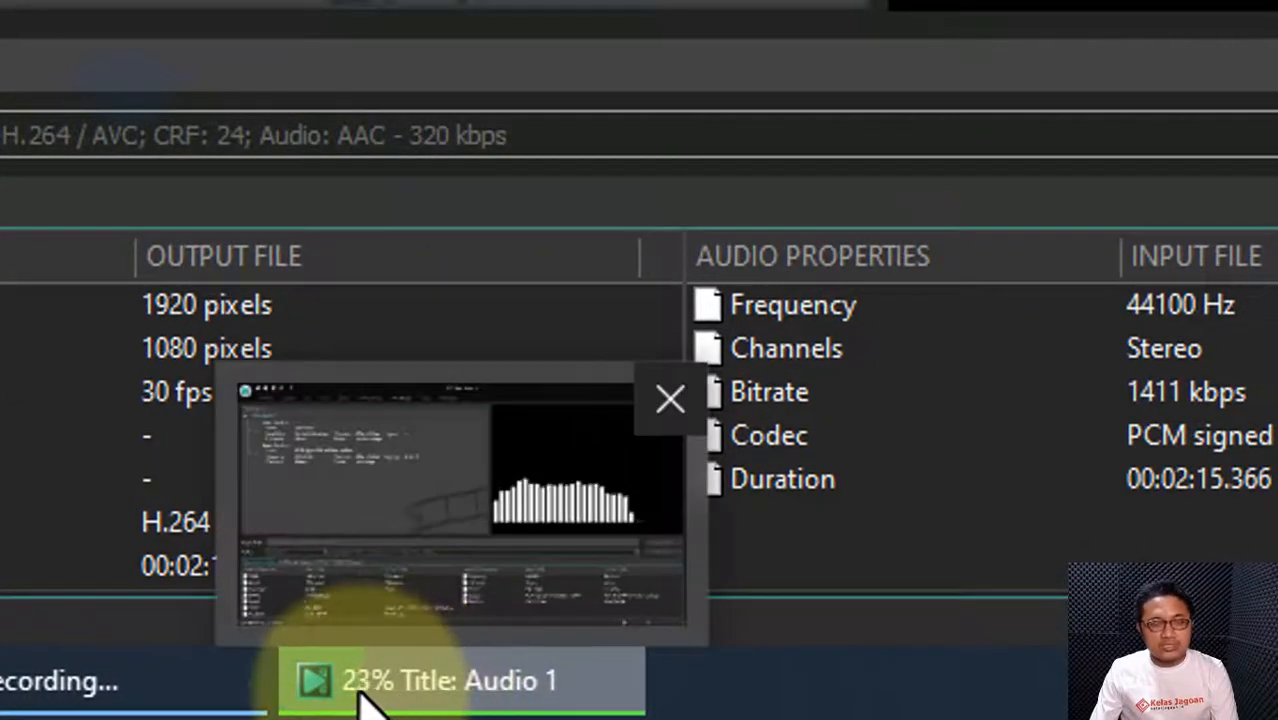